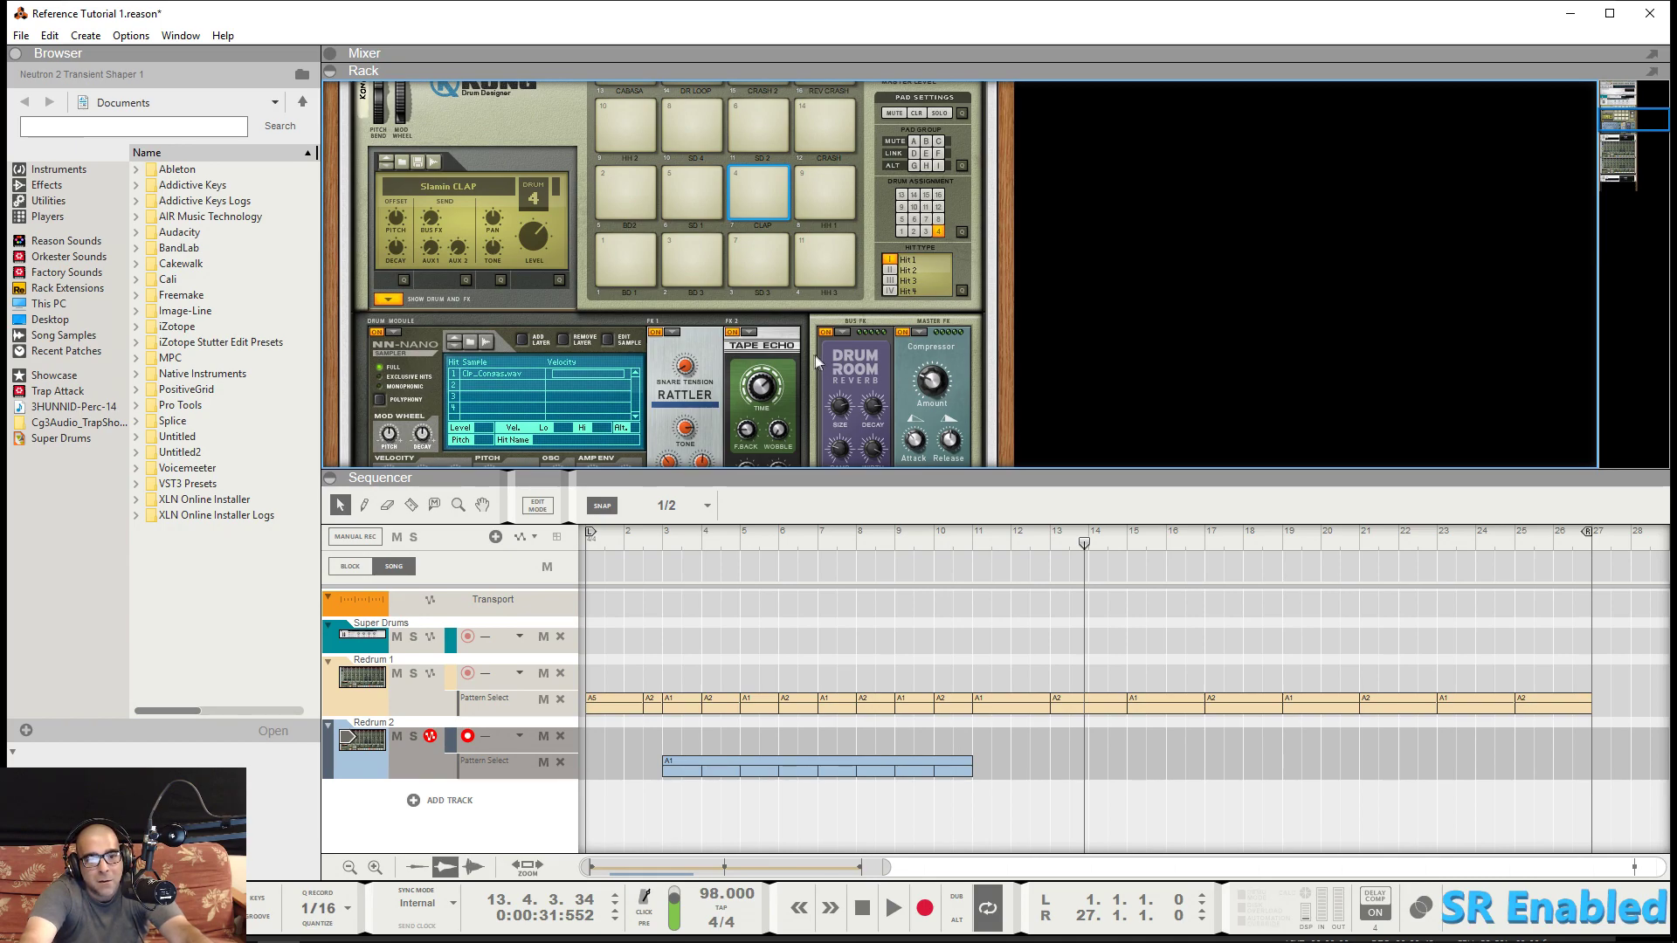
Step: Start song playback from bar 11 with the top of the rack in view
scroll(826, 349, "up", 5)
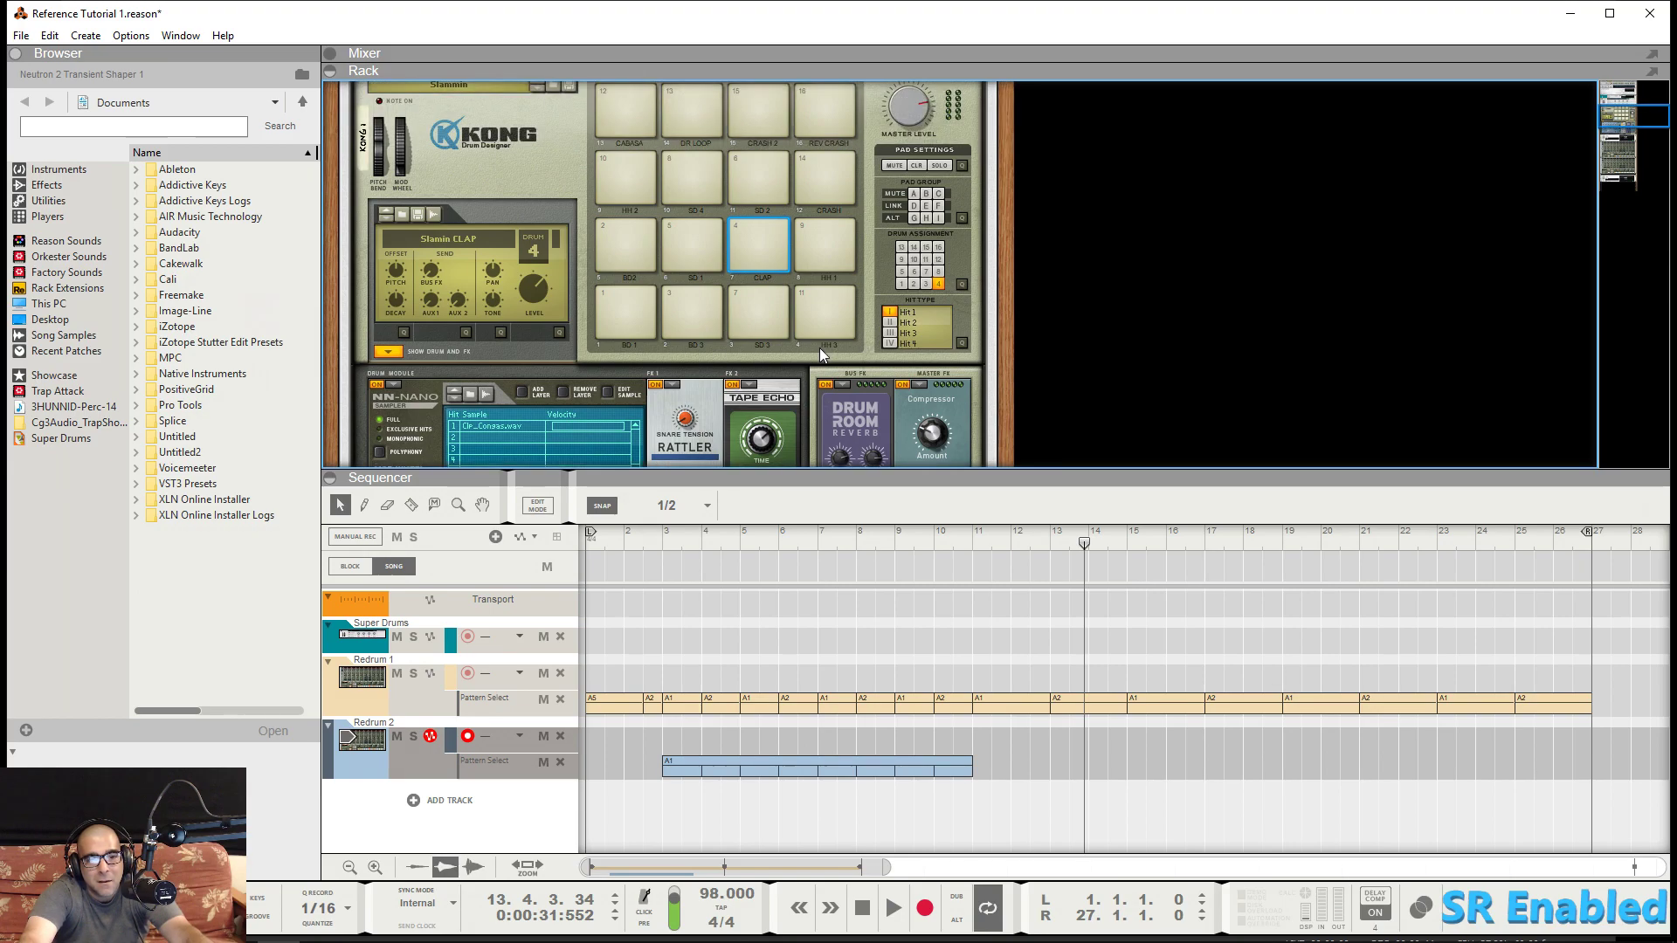
scroll(862, 354, "up", 5)
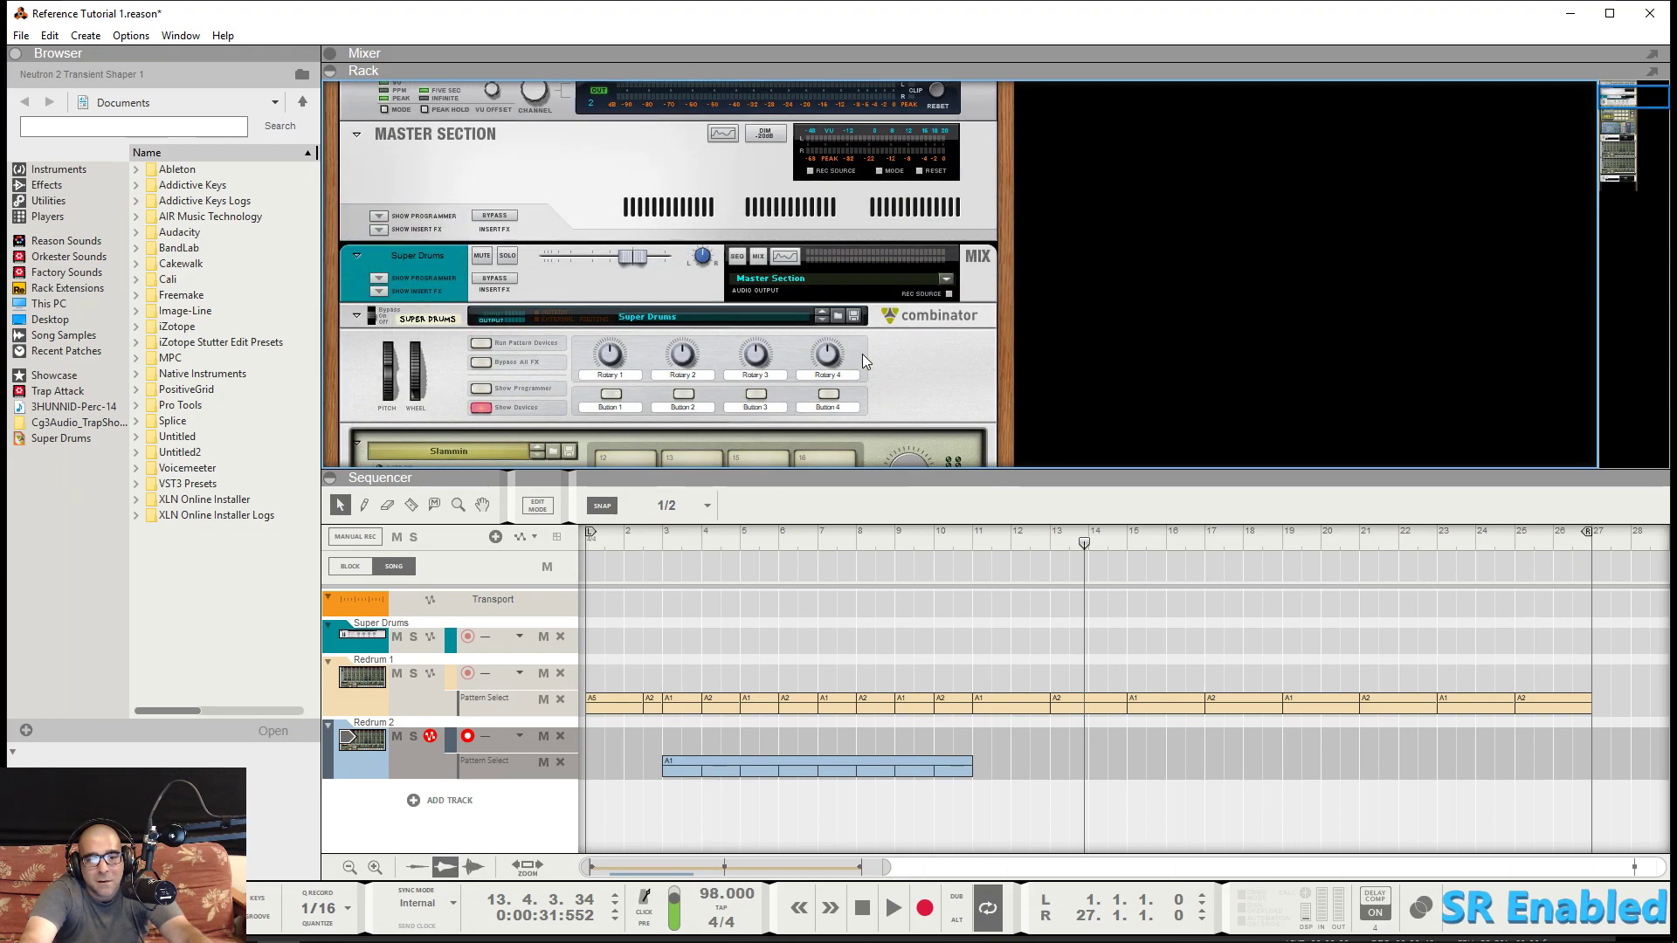
left_click(973, 540)
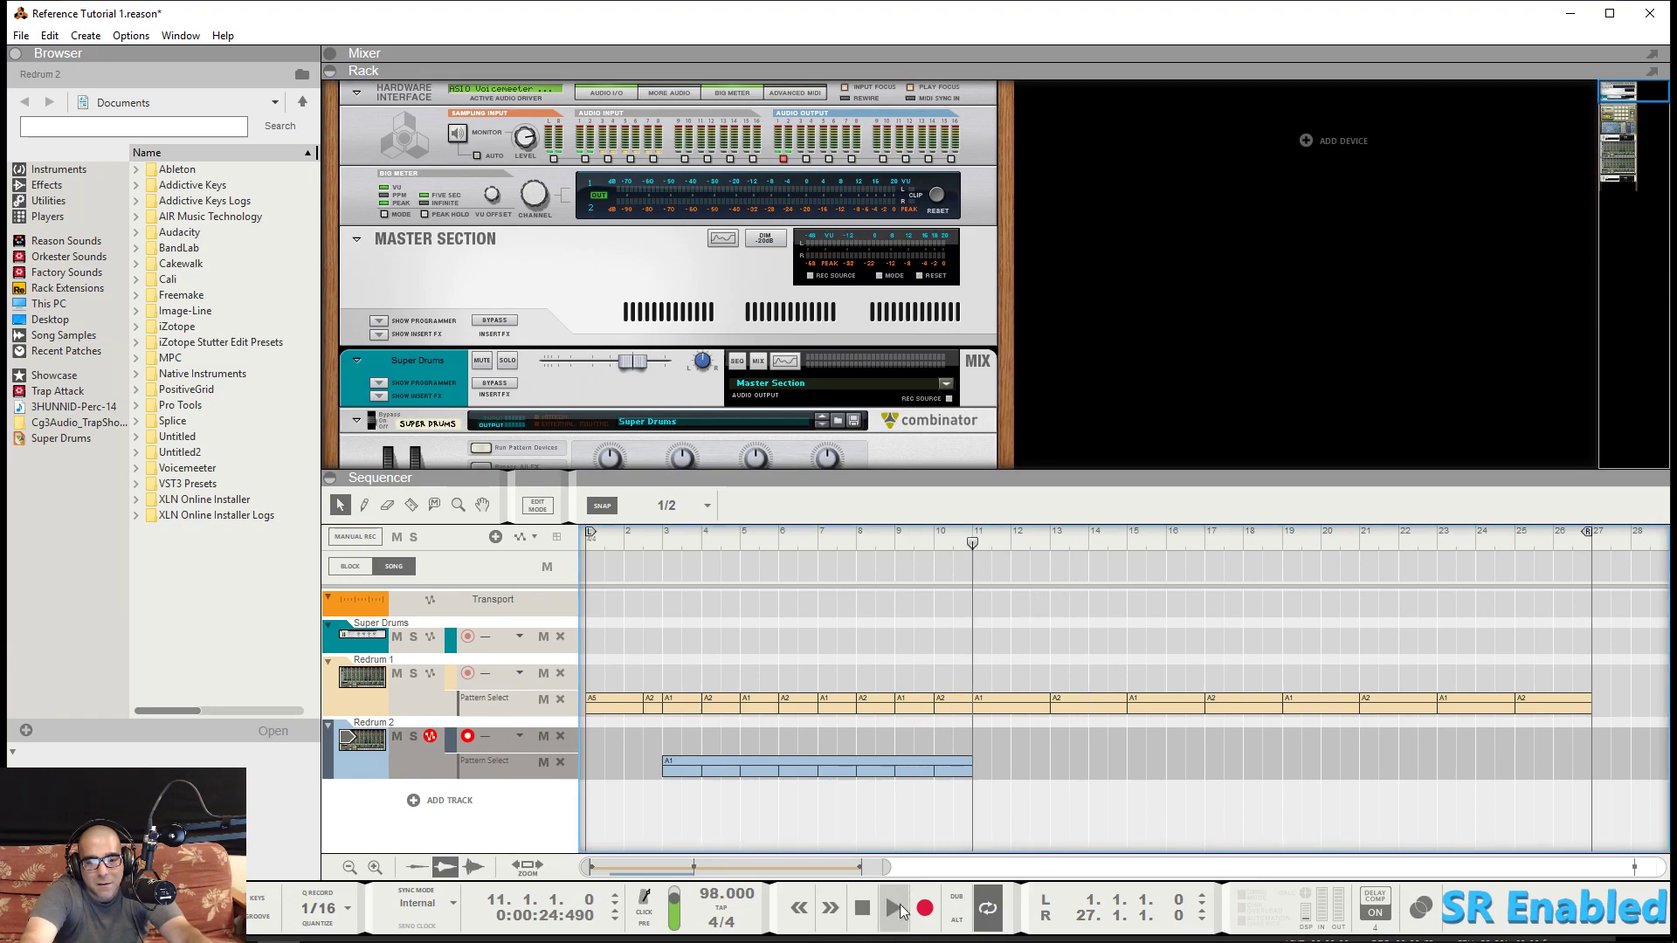
left_click(900, 913)
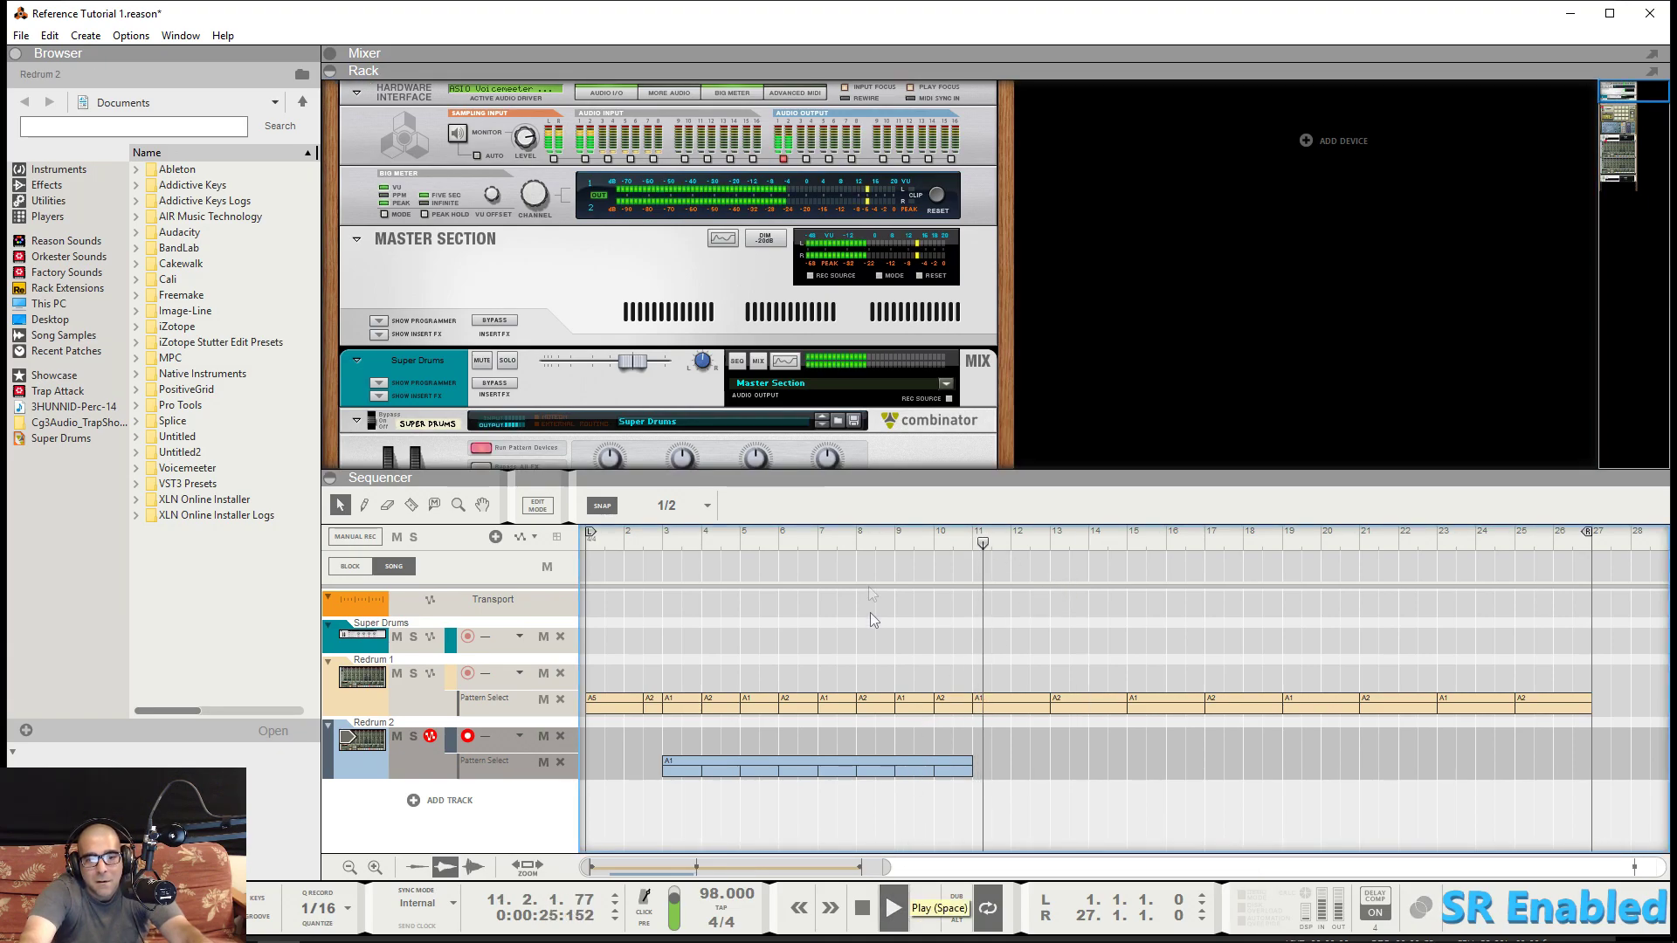
Step: Examine the Super Drums device chain during playback, from the Kong pads through the Neutron 2 Transient Shaper to the Redrum
scroll(841, 363, "down", 6)
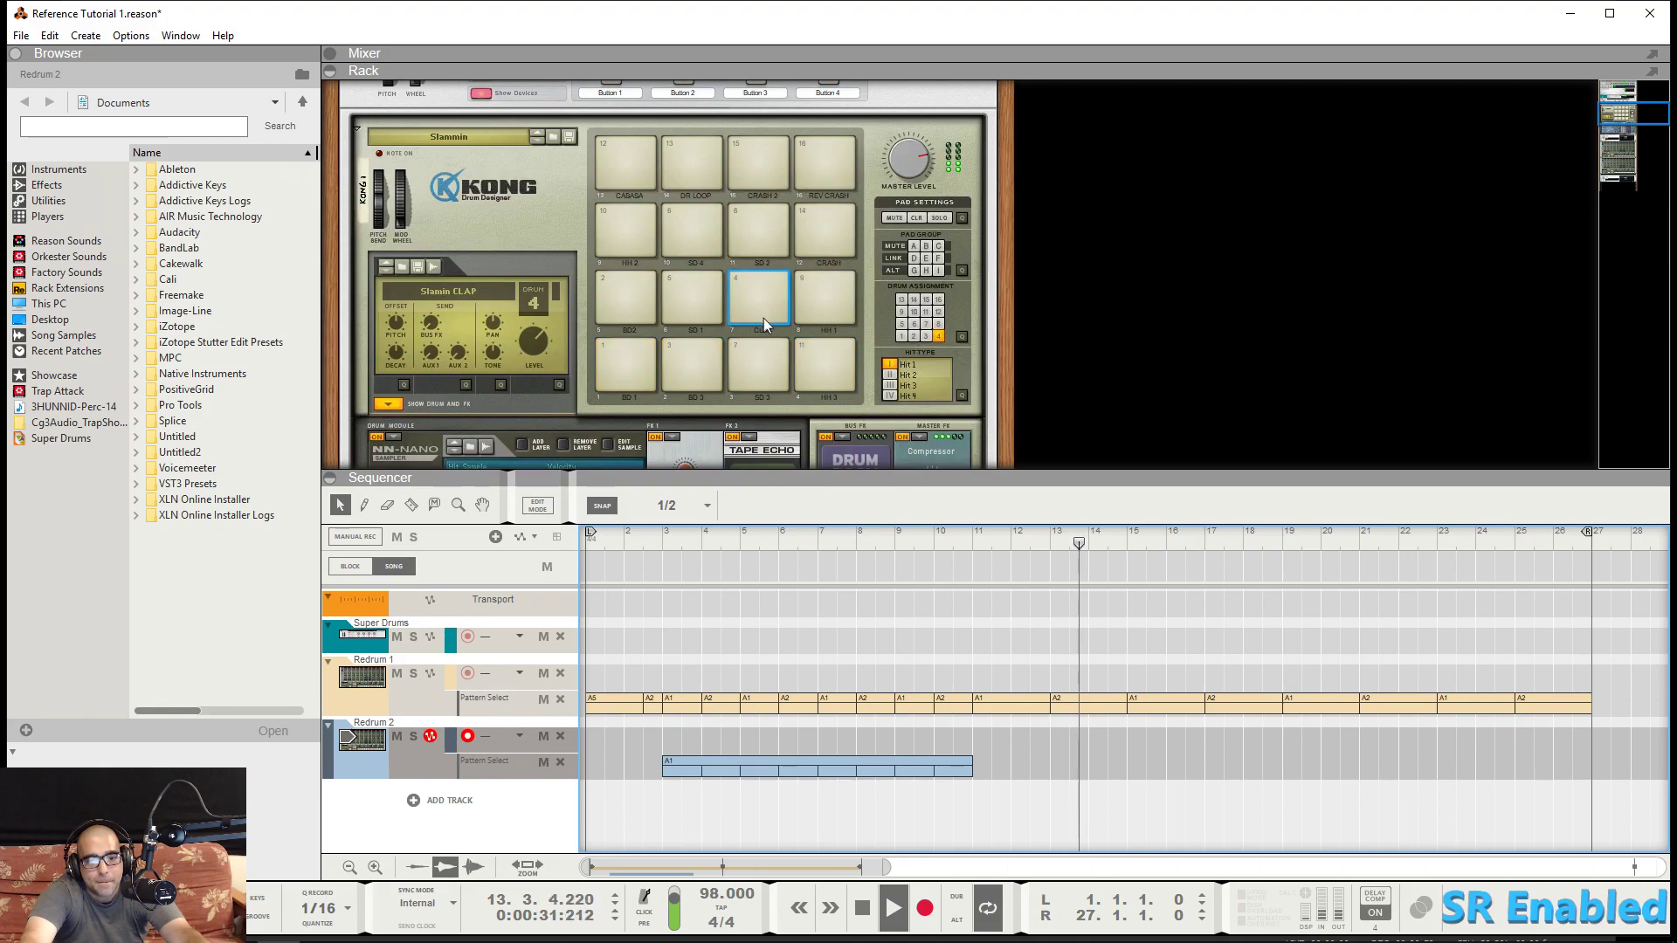
scroll(819, 337, "up", 1)
scroll(820, 337, "up", 5)
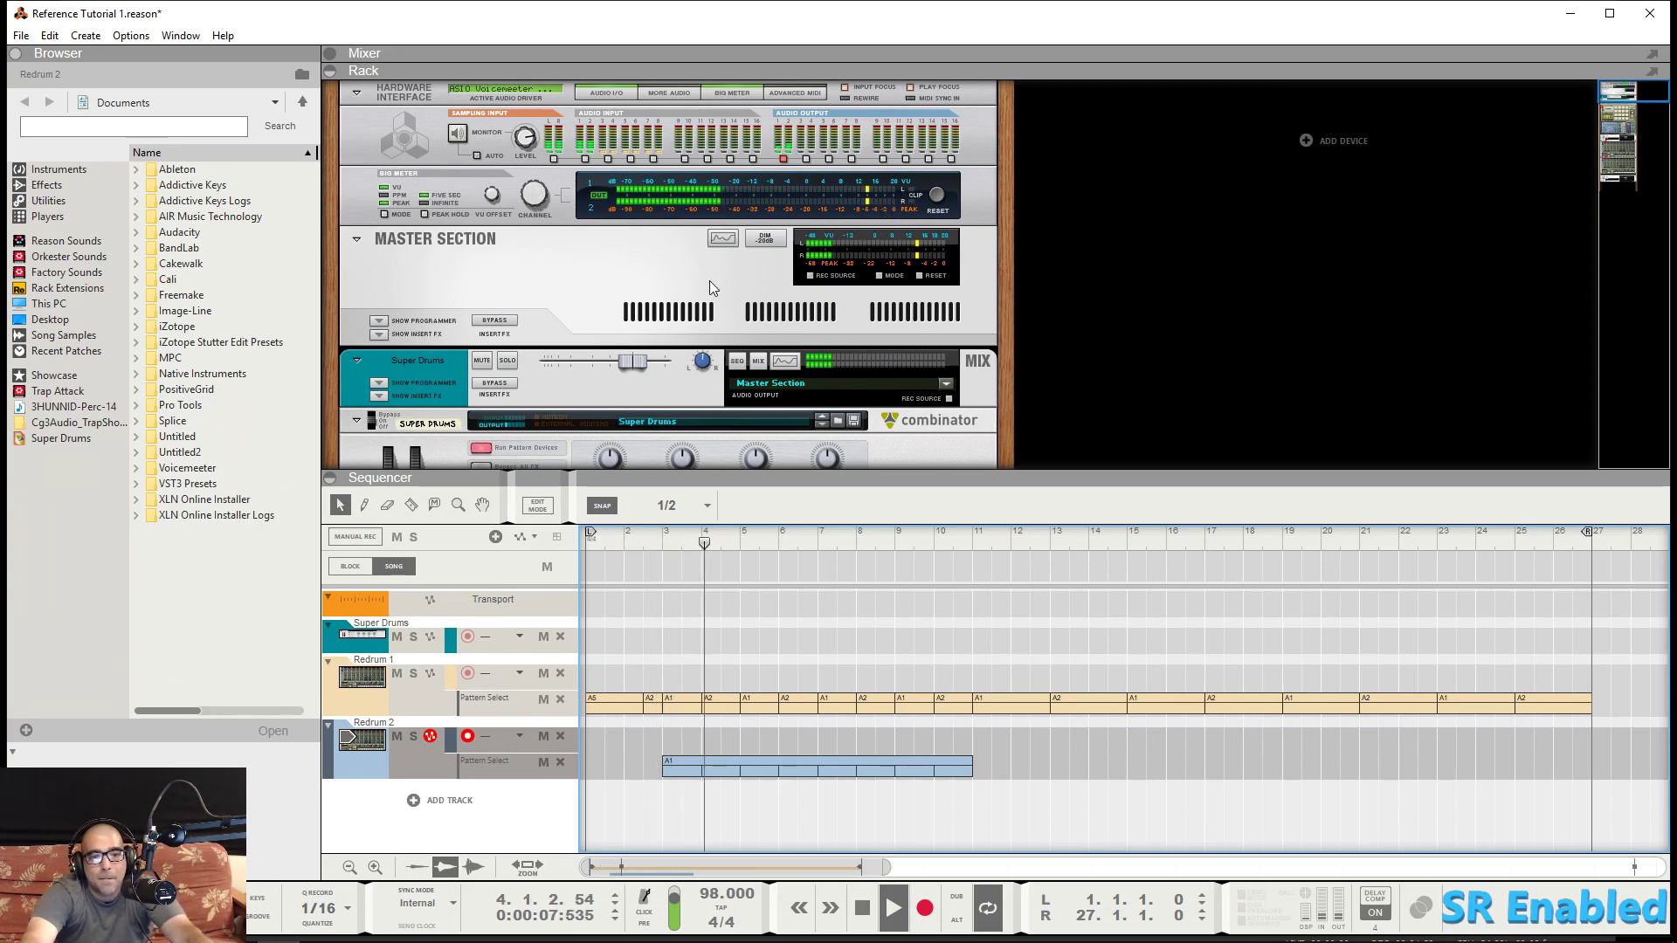
scroll(709, 280, "down", 3)
scroll(709, 280, "down", 6)
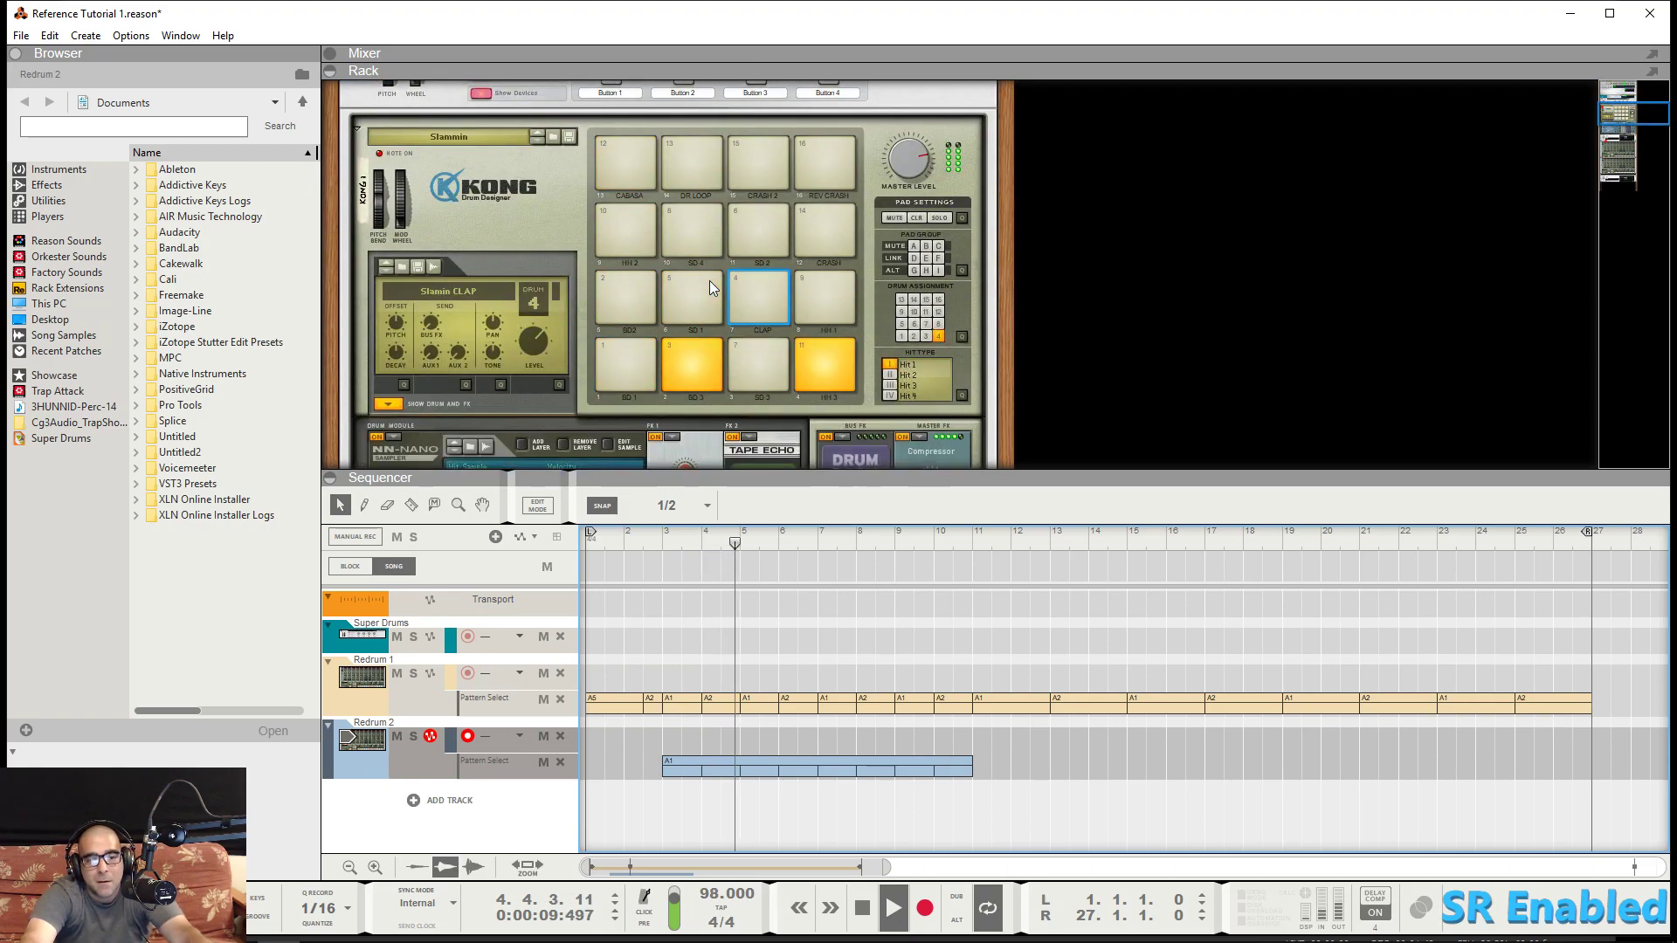
scroll(716, 285, "down", 4)
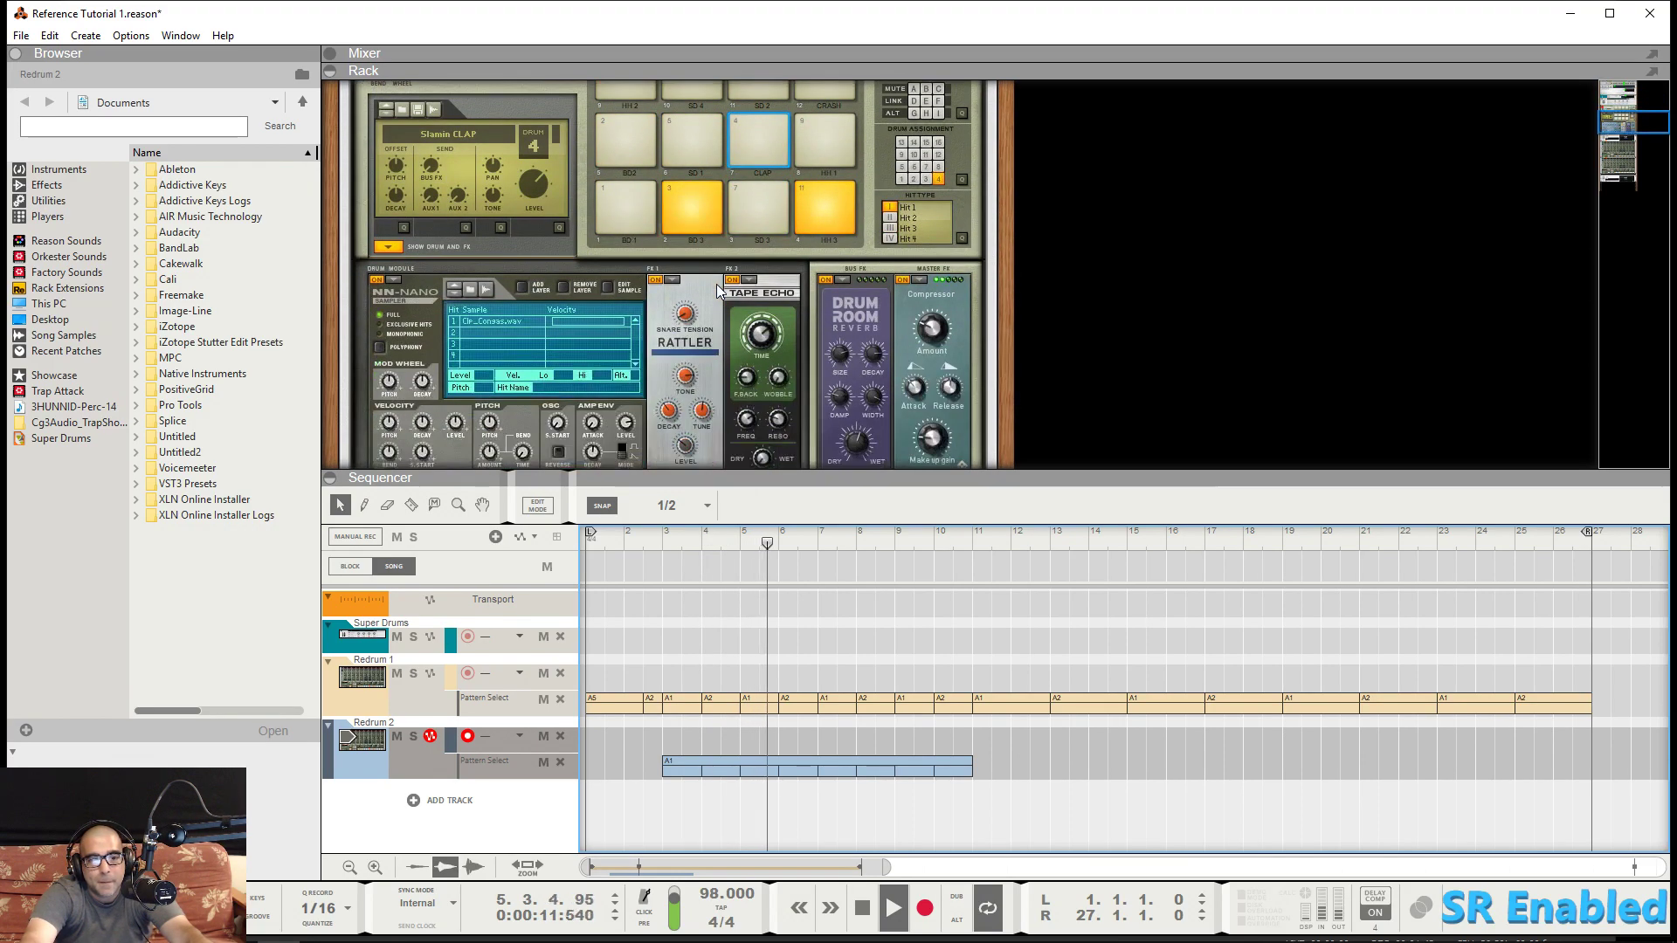
scroll(716, 285, "down", 2)
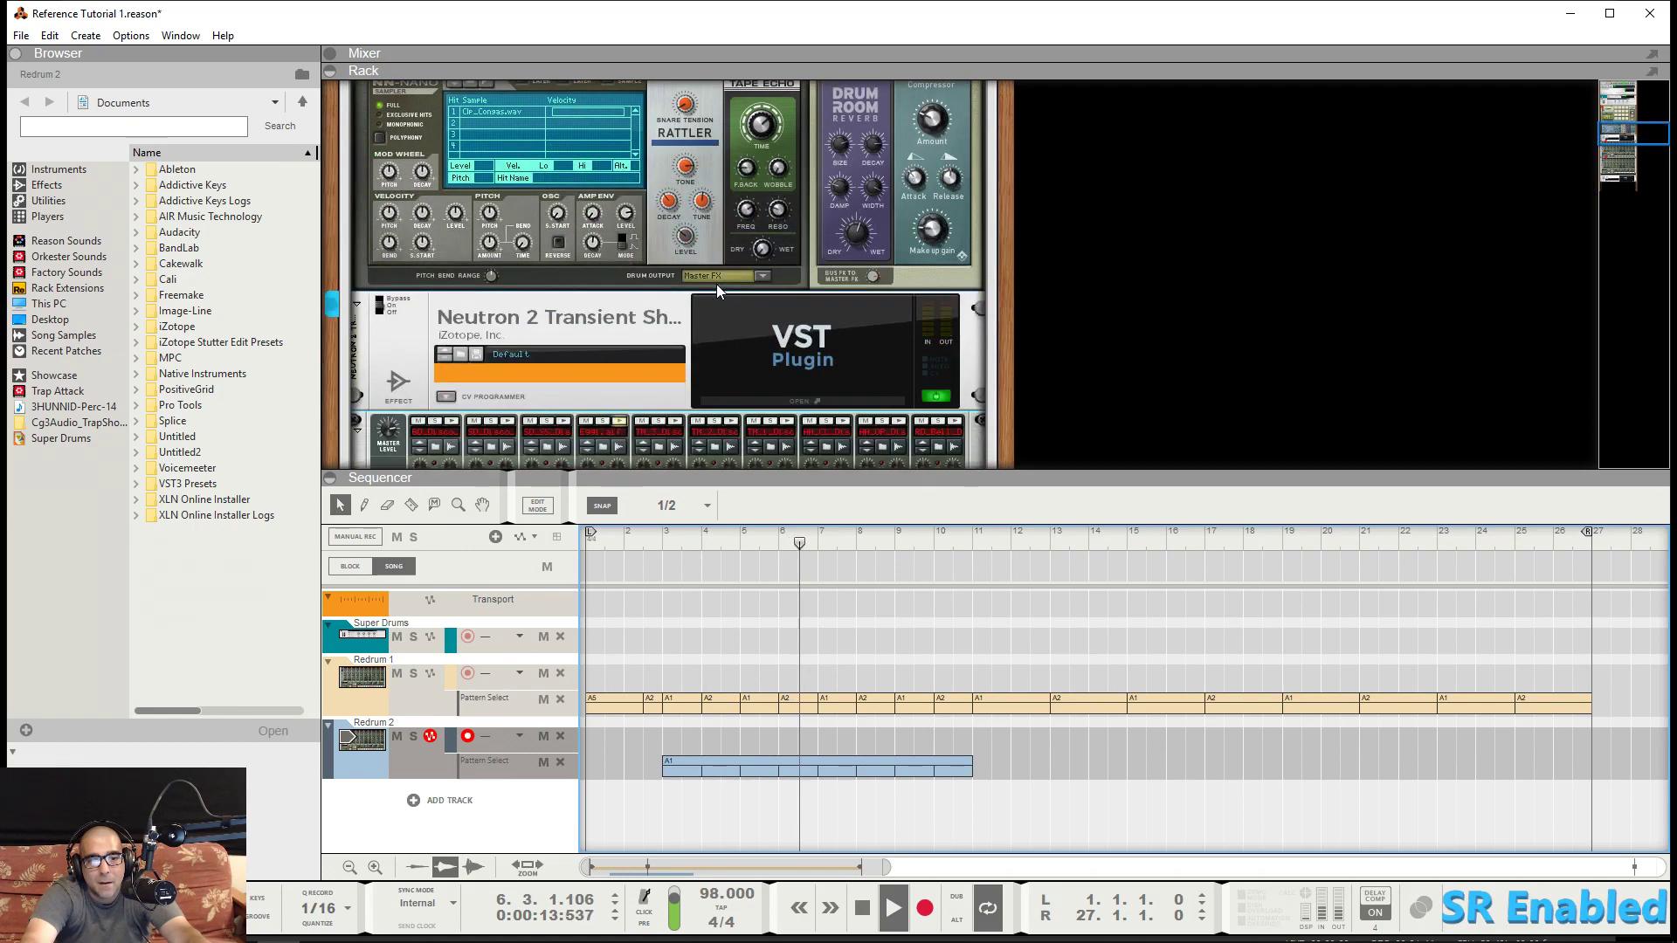
scroll(716, 284, "down", 5)
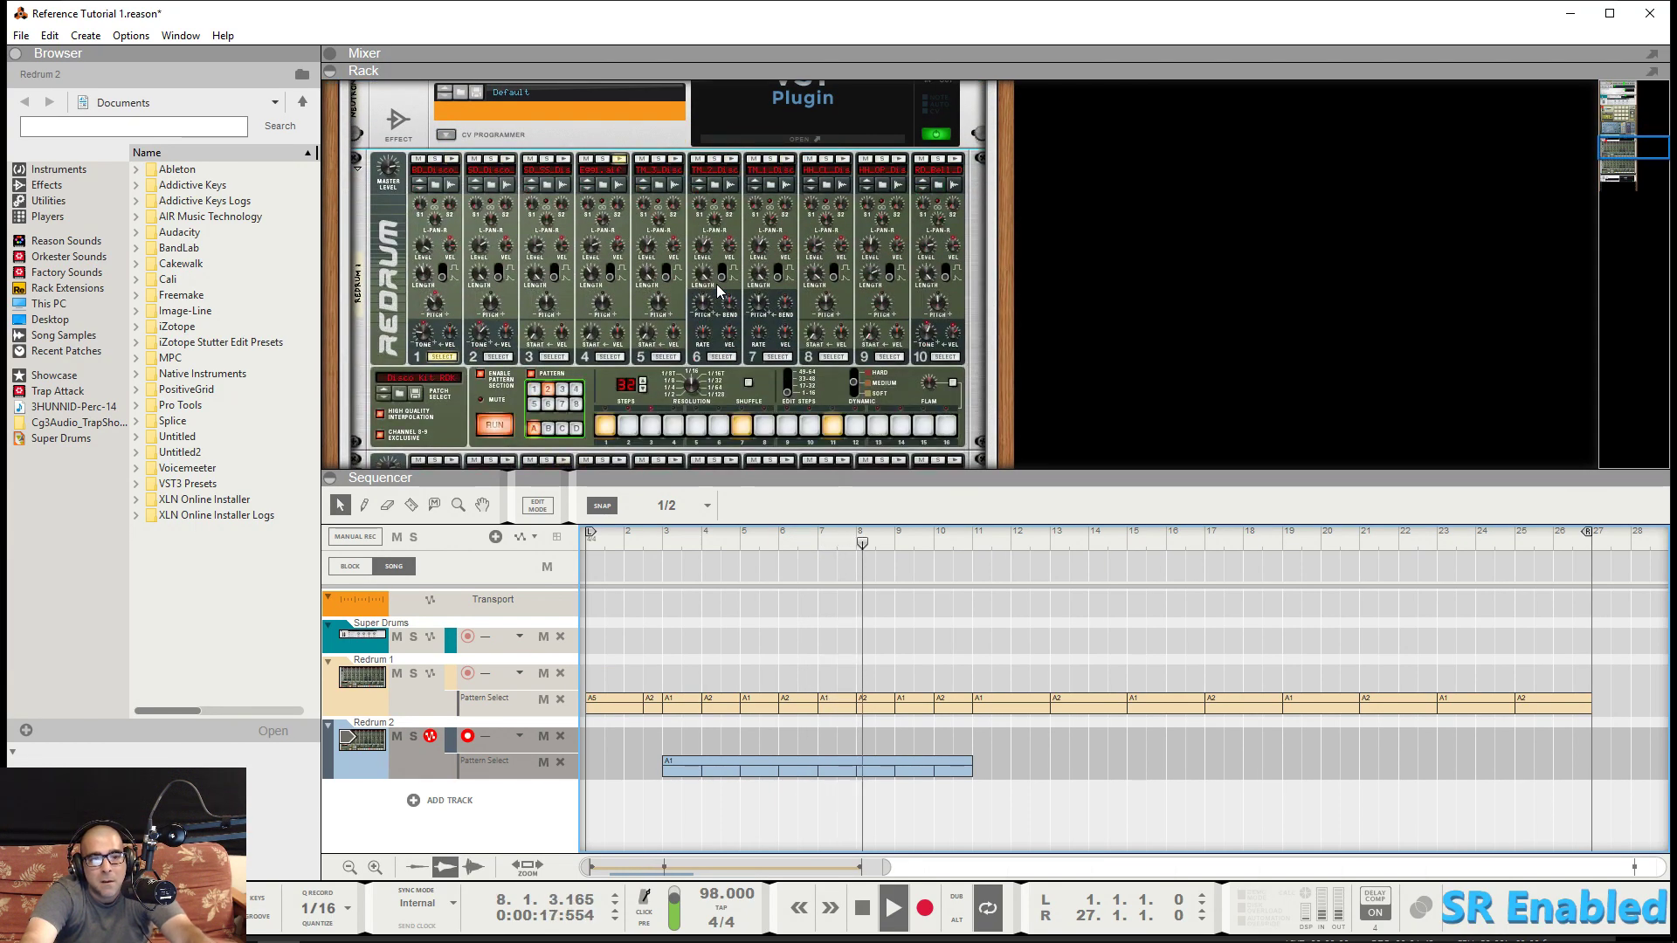
scroll(716, 285, "up", 7)
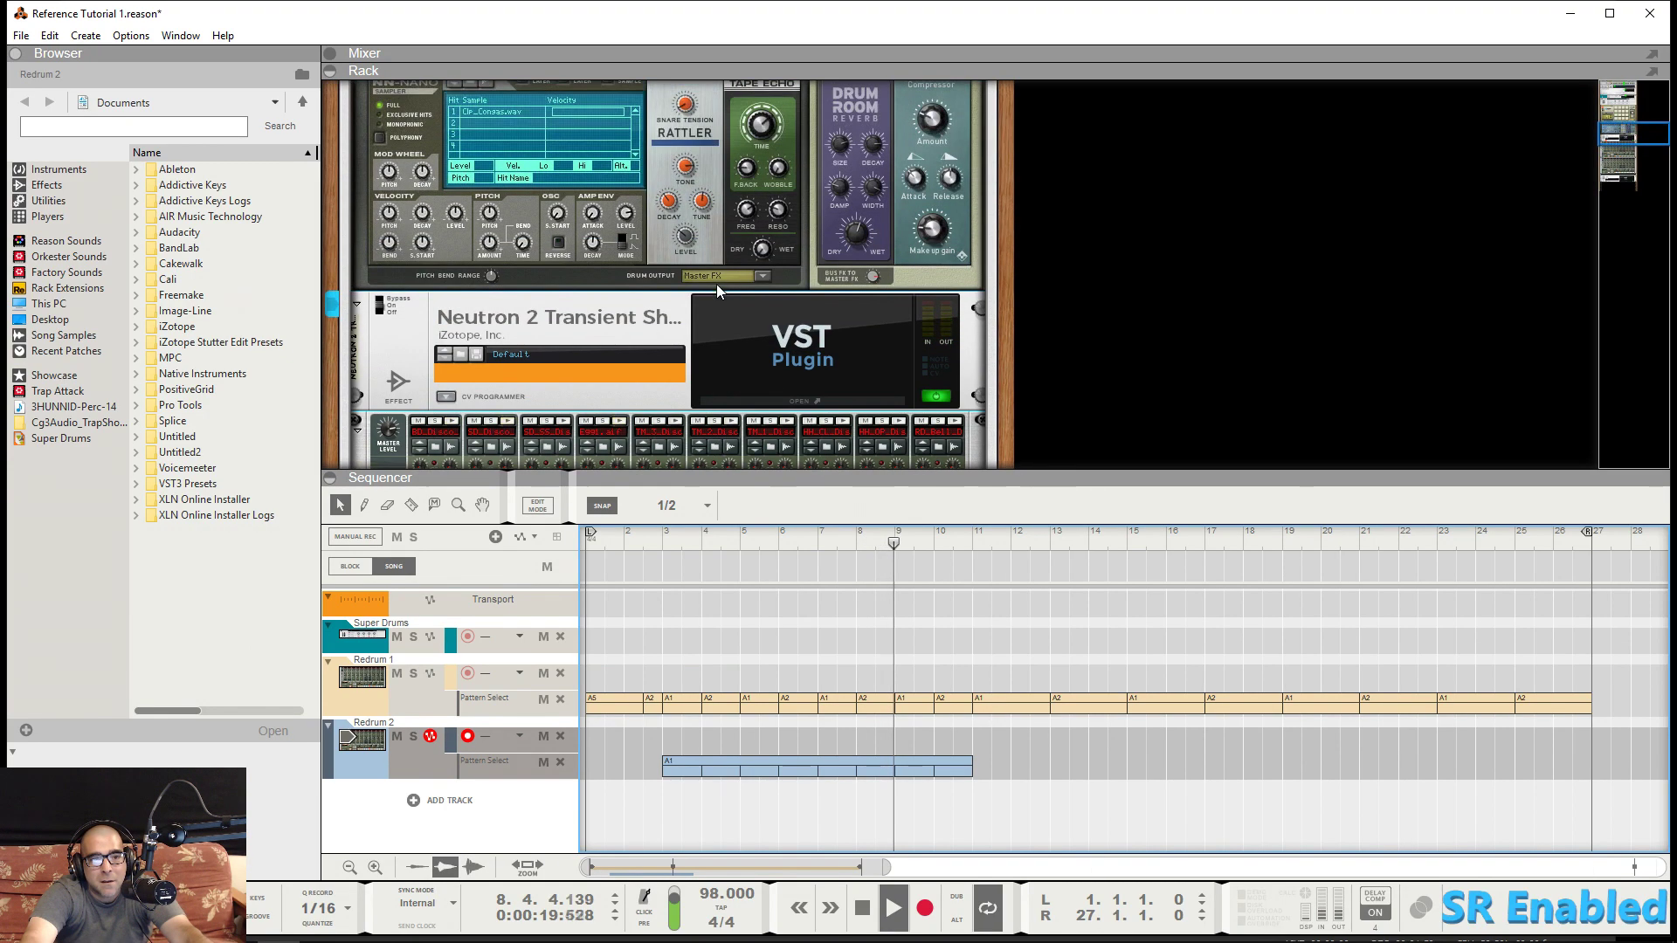
scroll(717, 284, "up", 7)
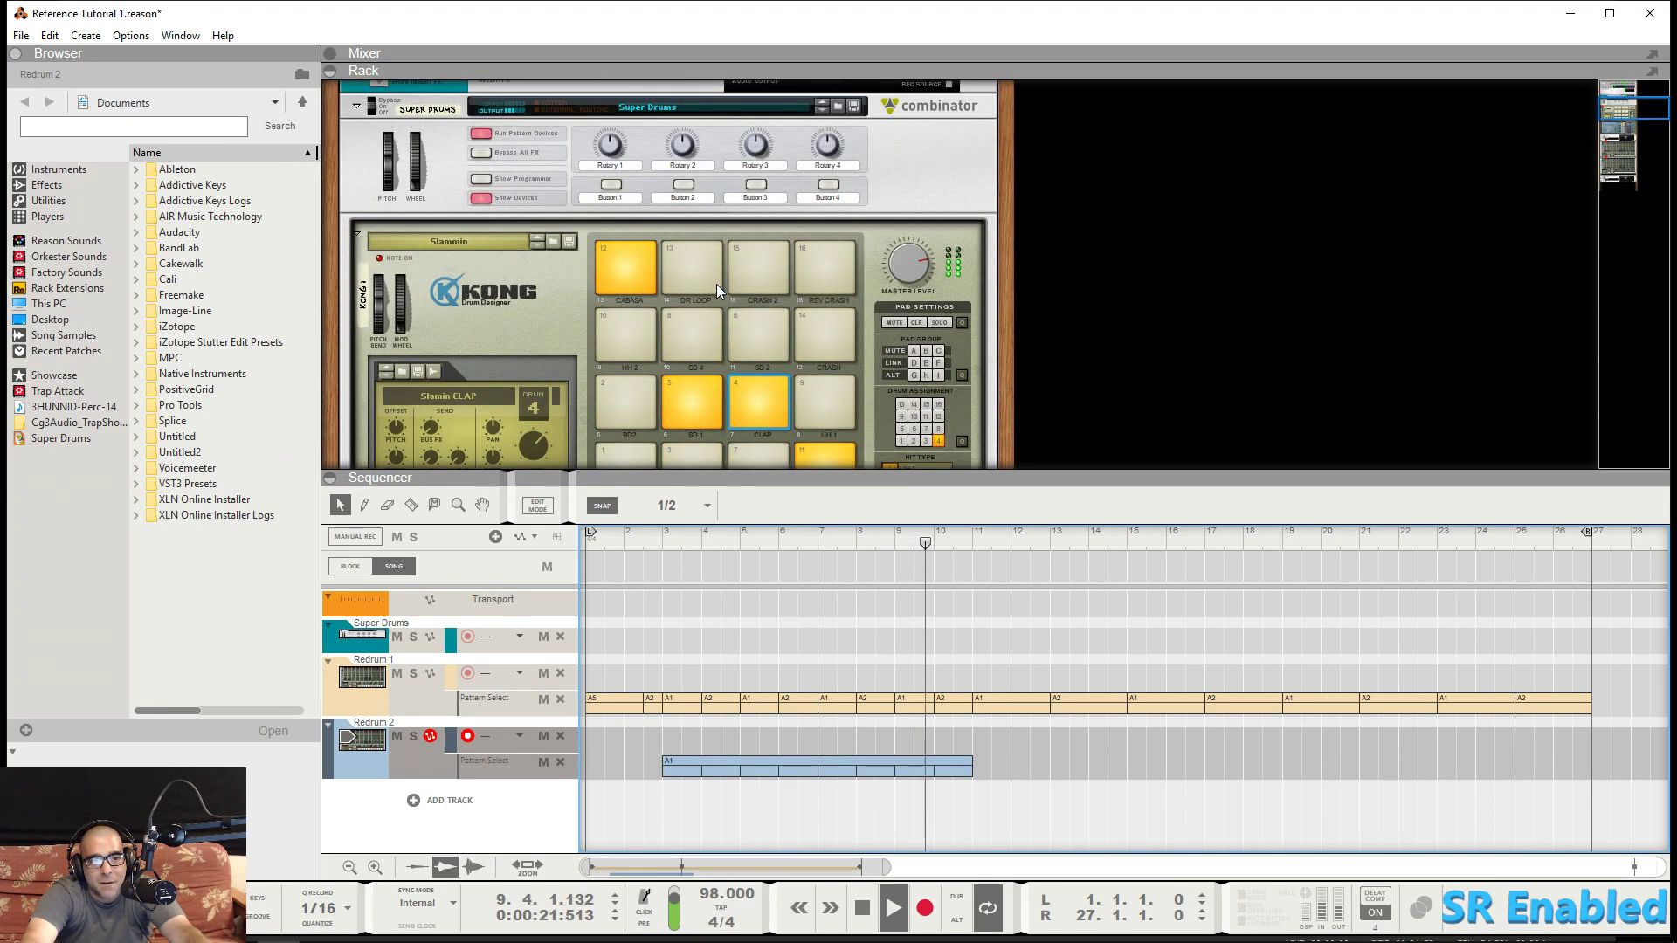
Step: Inspect Kong's drum pads alongside its NN-Nano module, Rattler, Tape Echo, Drum Room Reverb and master Compressor during playback
scroll(716, 285, "down", 3)
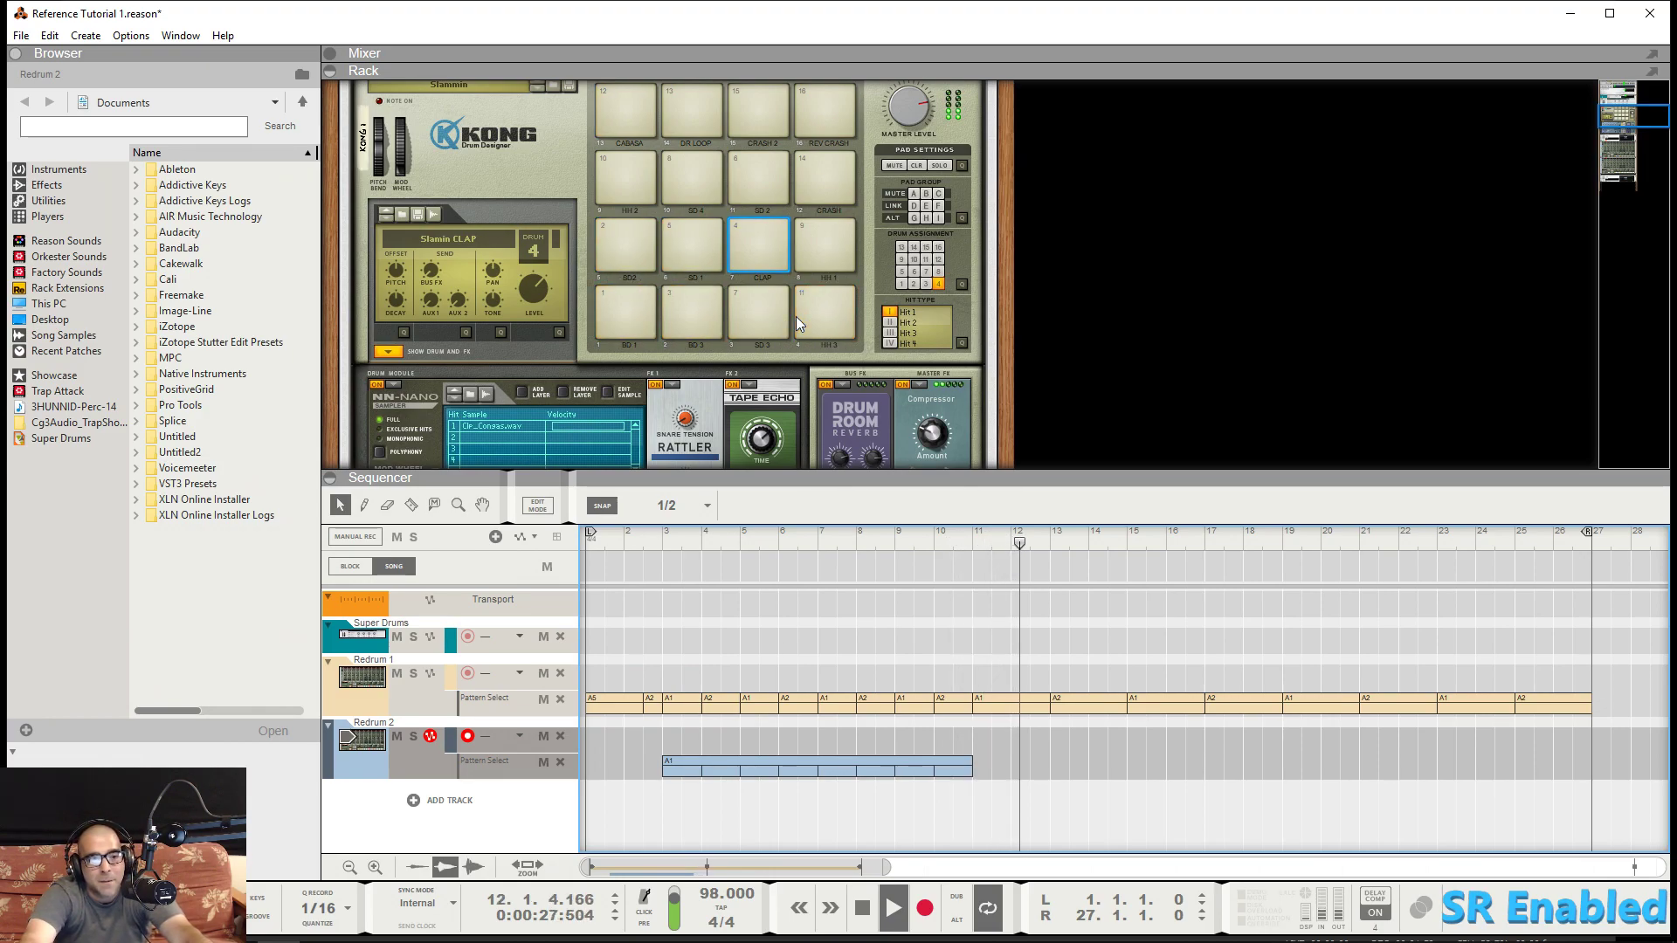
scroll(795, 316, "down", 4)
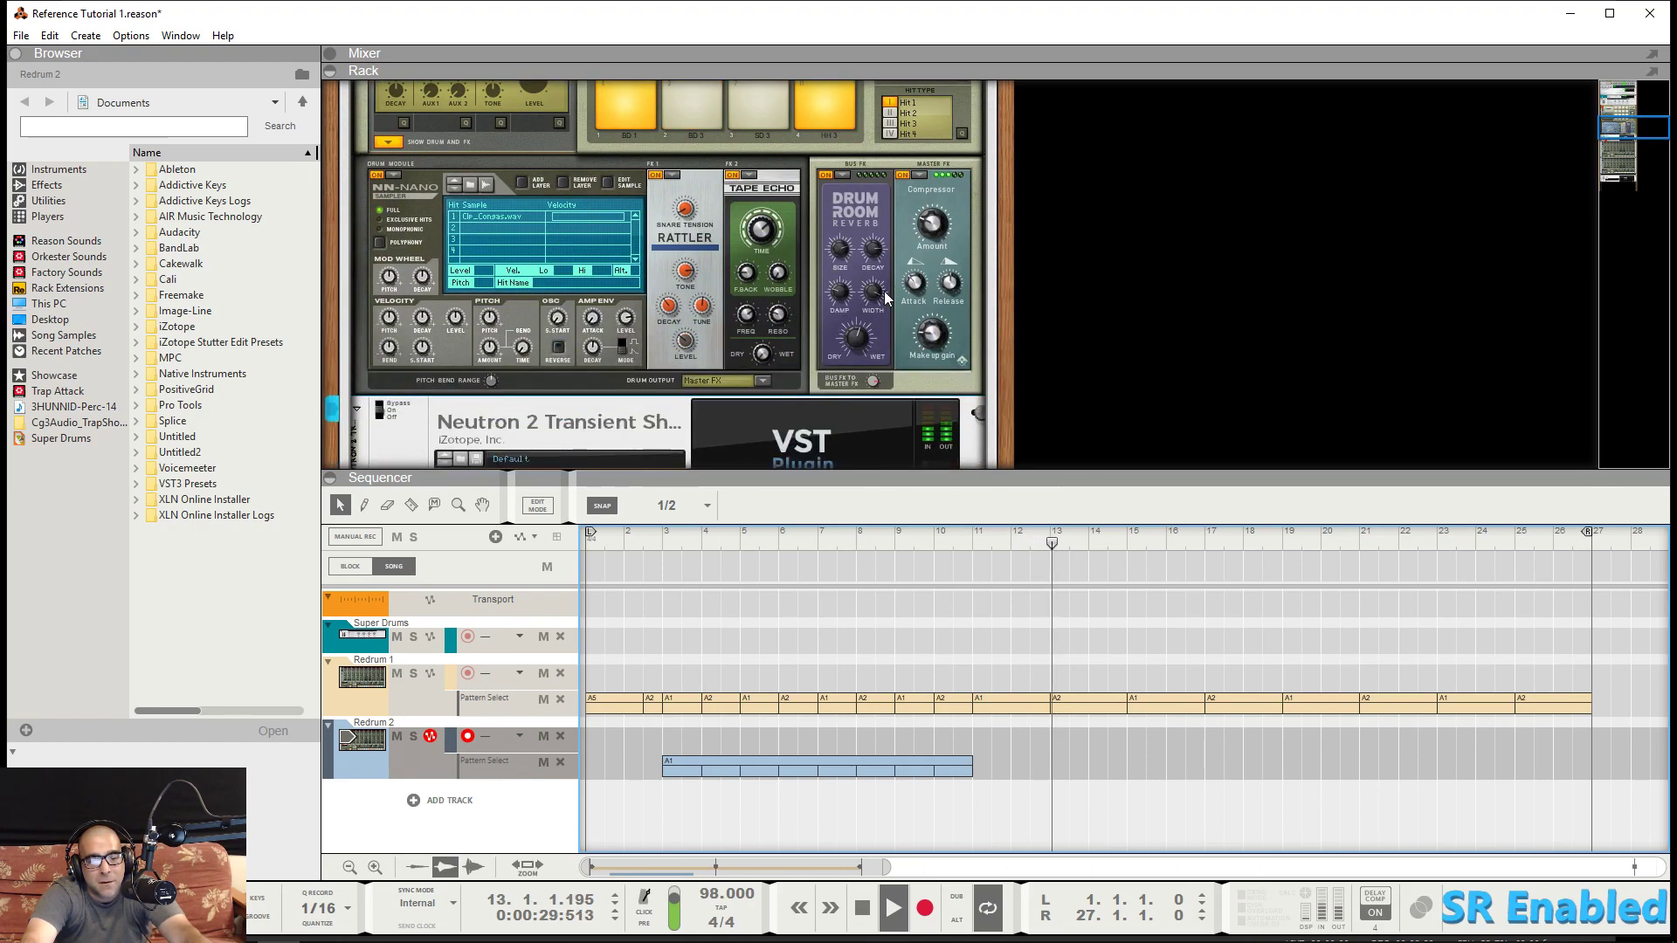
scroll(884, 297, "up", 7)
scroll(884, 291, "down", 2)
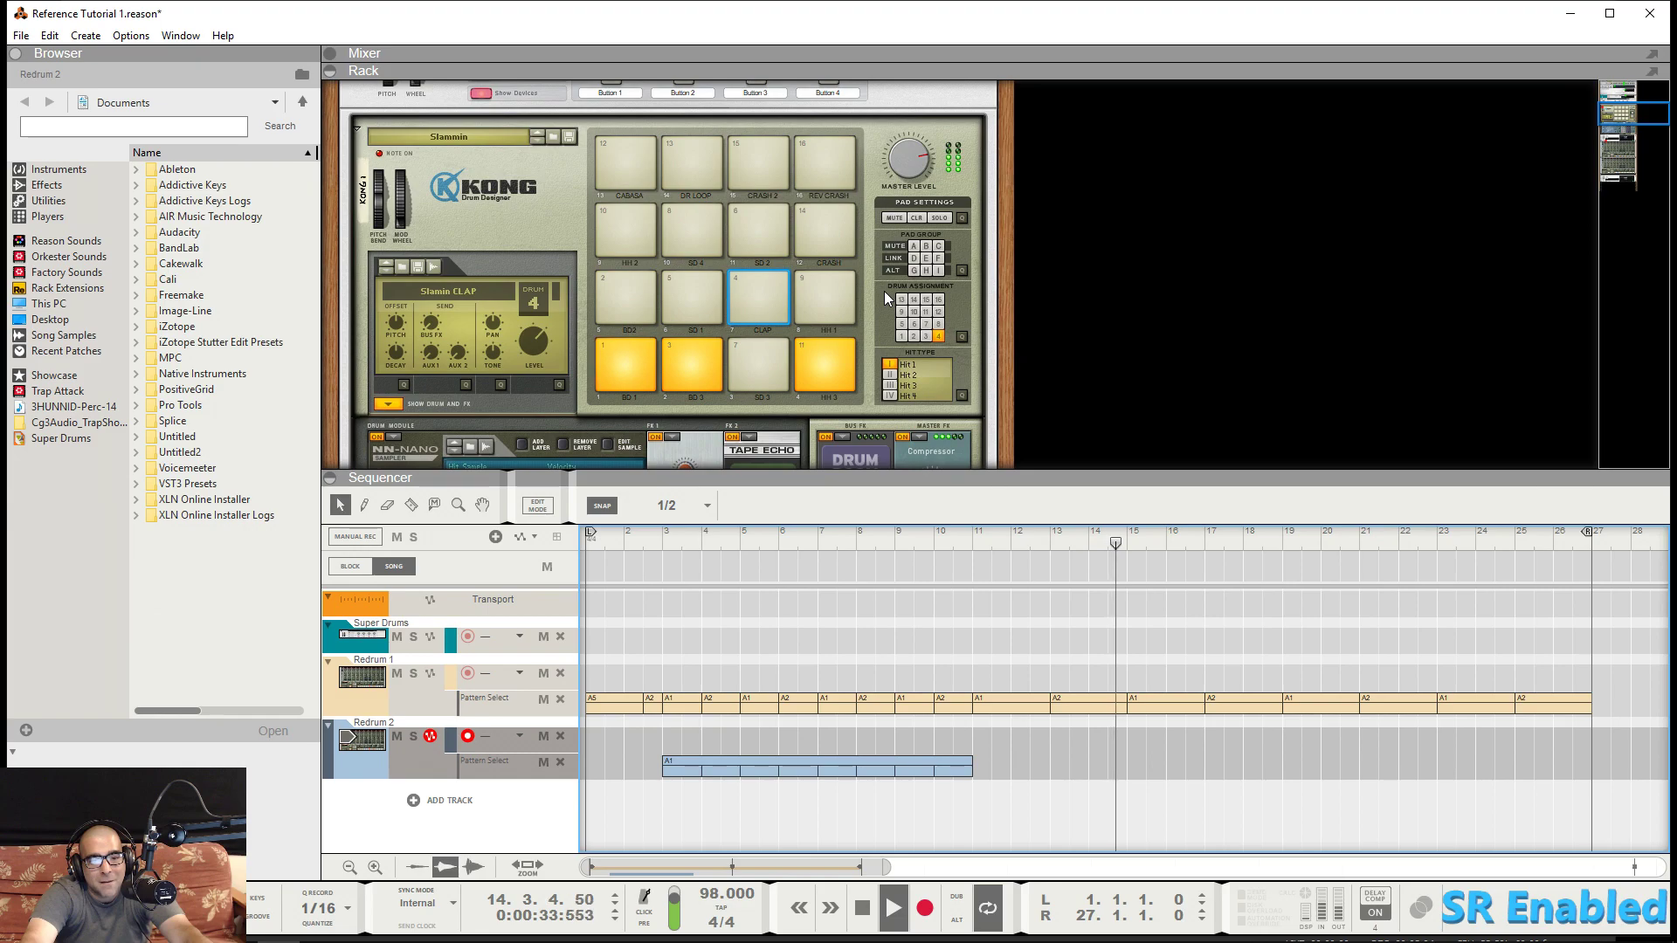
scroll(884, 290, "down", 2)
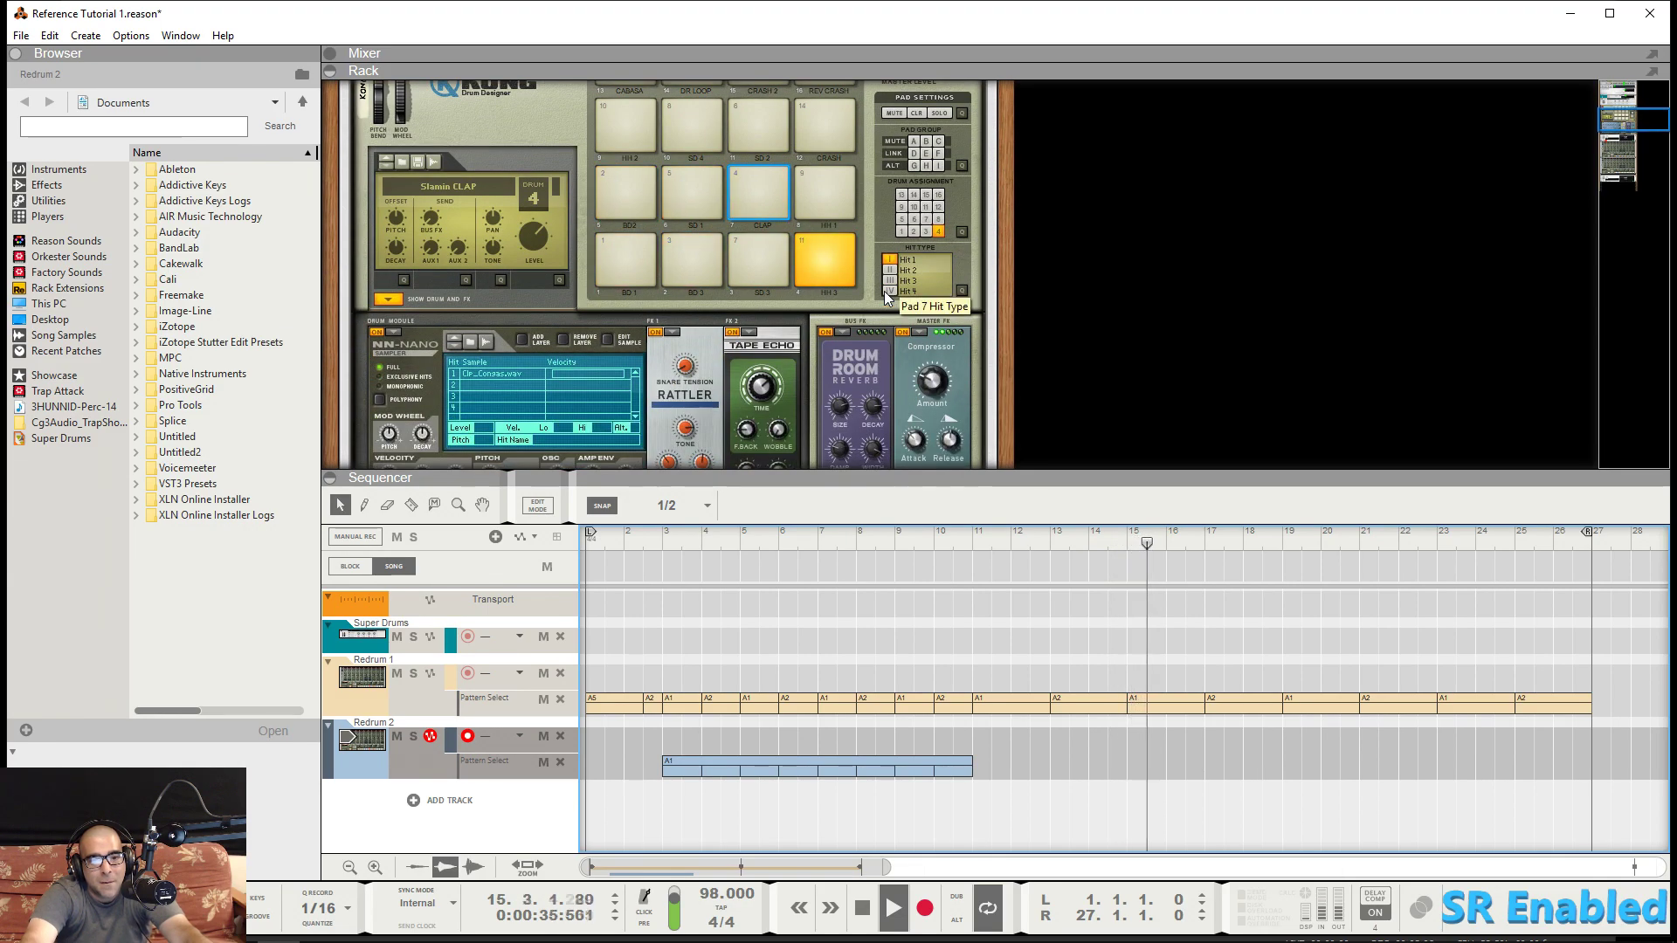
scroll(884, 290, "down", 1)
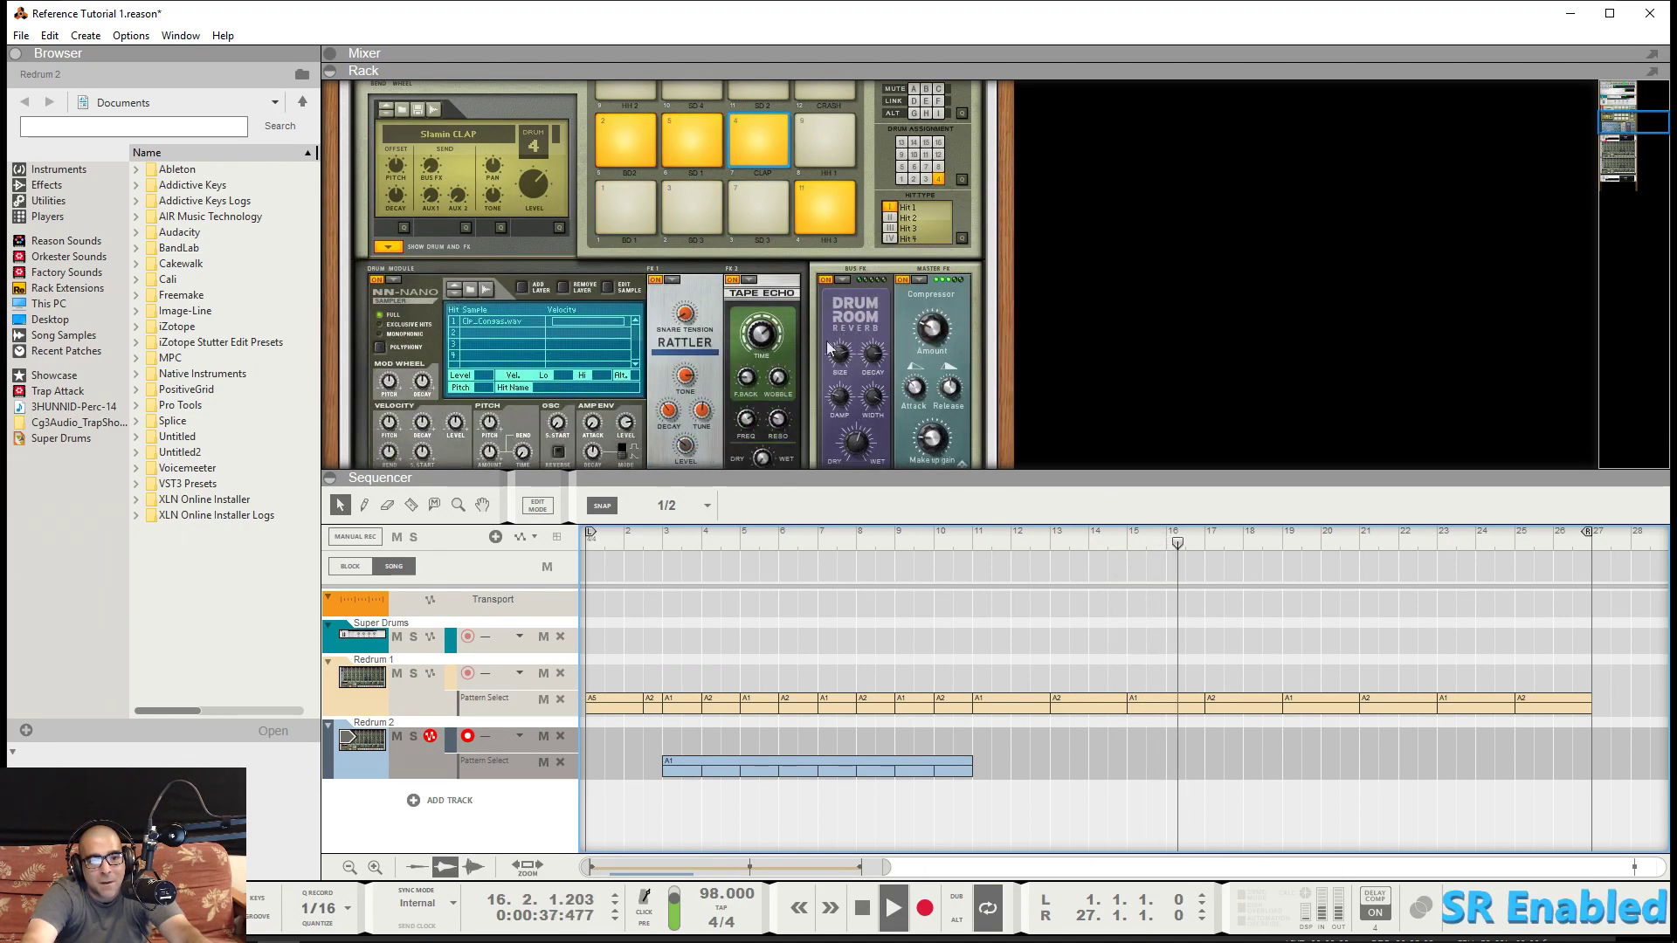
scroll(851, 340, "down", 2)
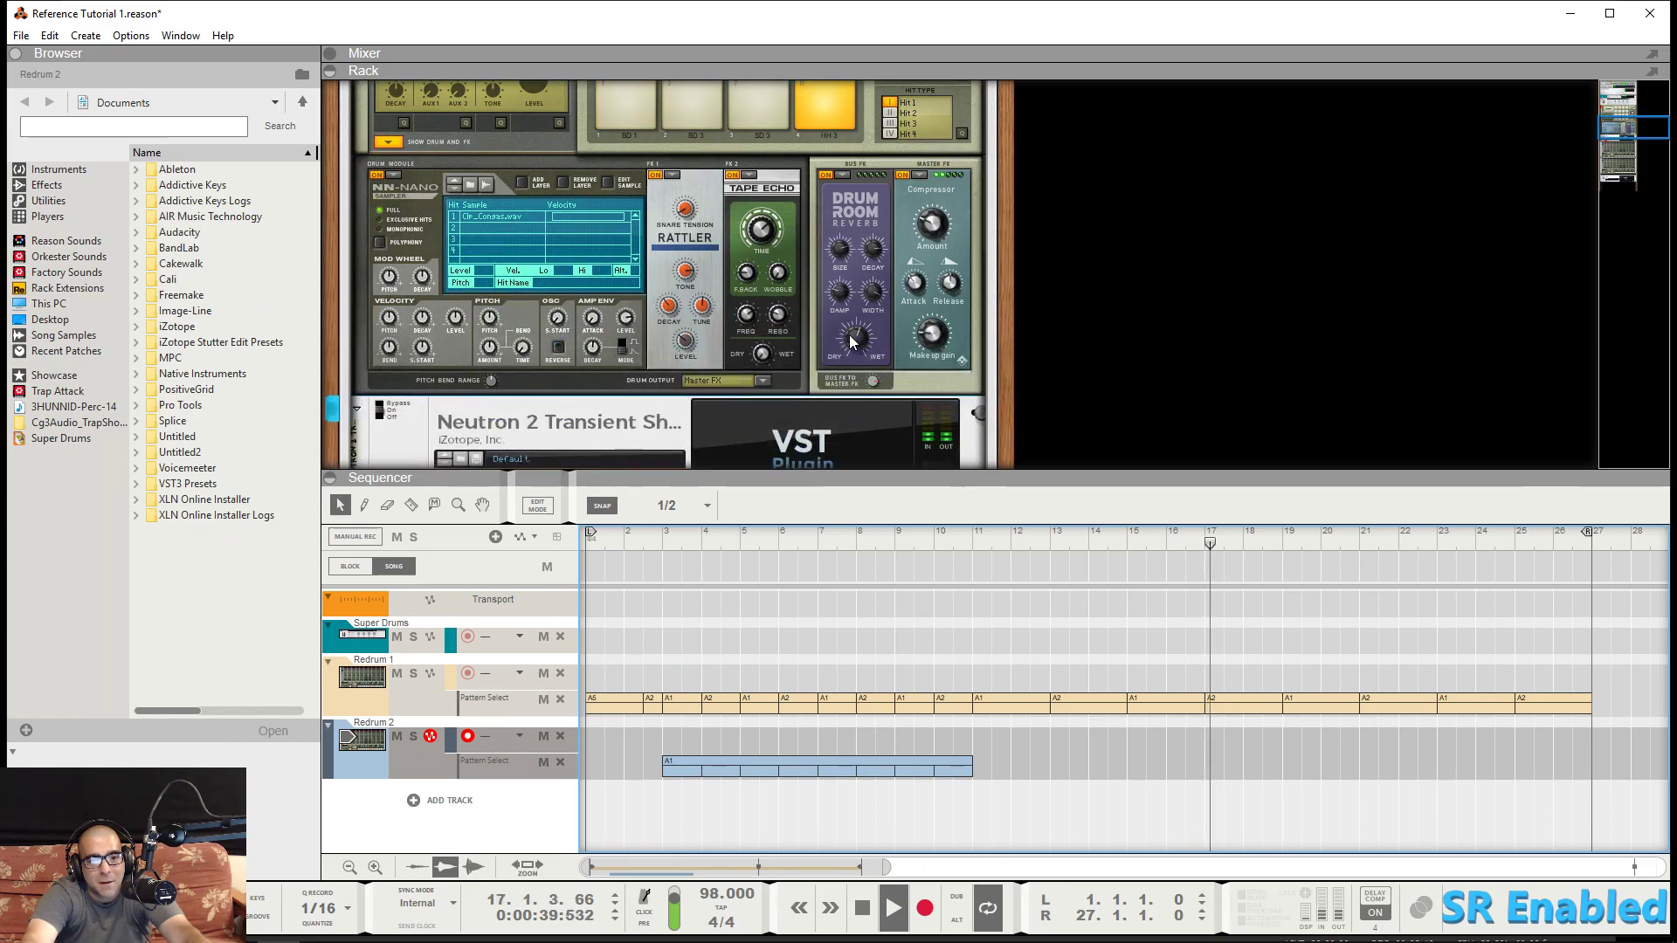
scroll(861, 311, "up", 7)
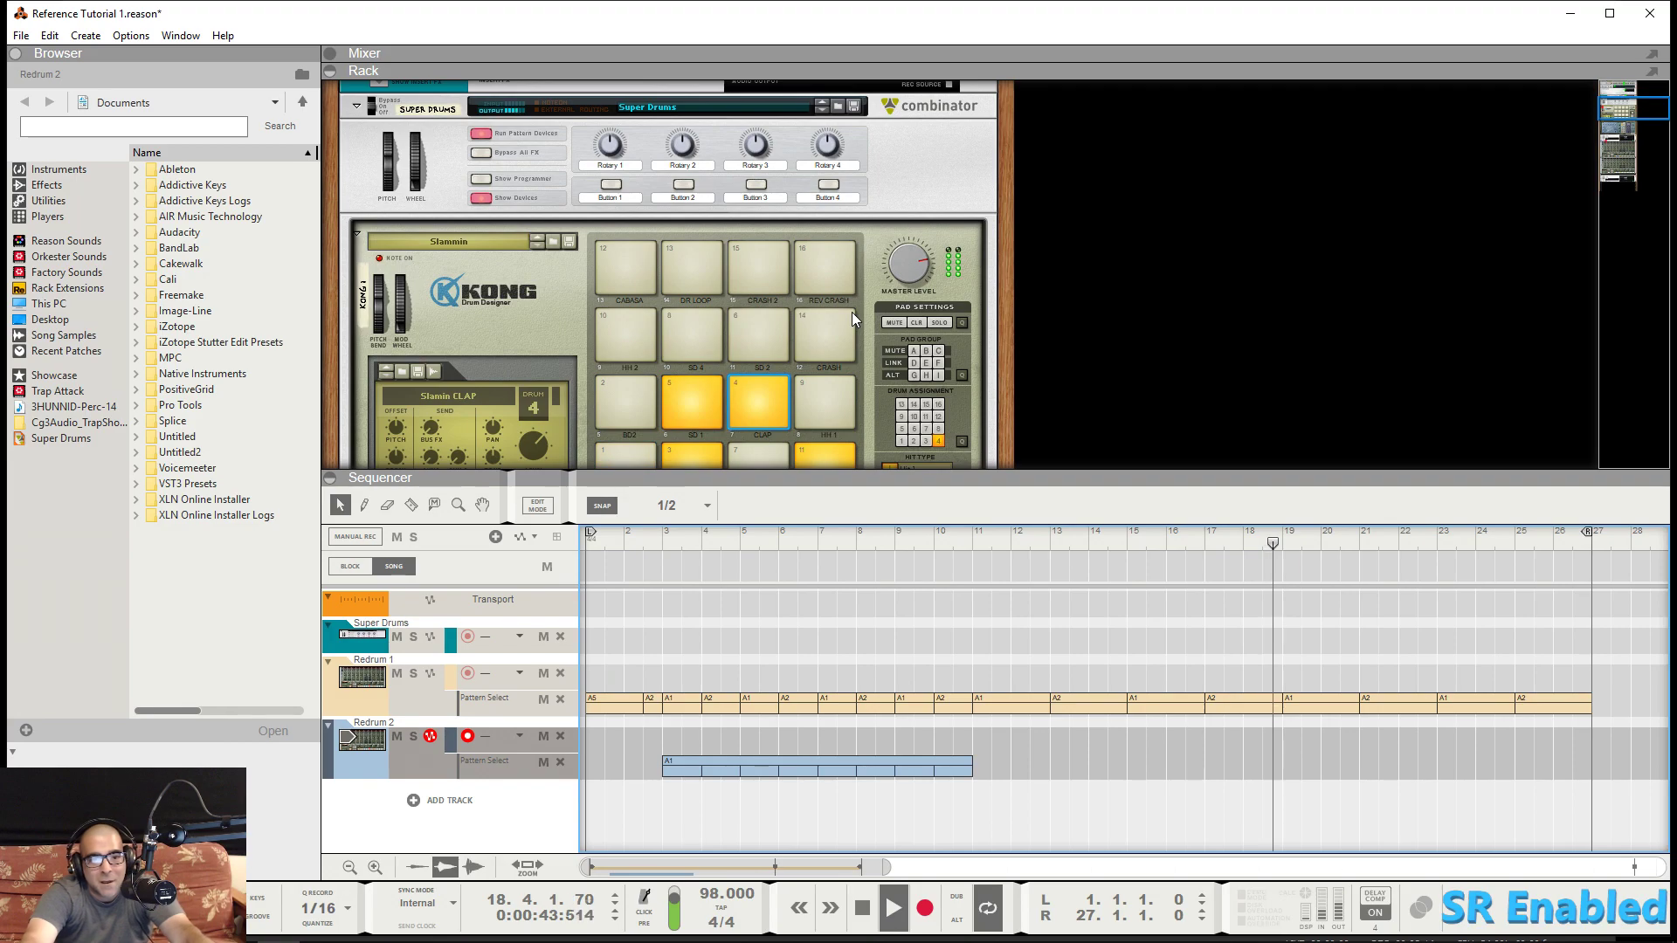
scroll(852, 312, "down", 1)
scroll(851, 312, "down", 3)
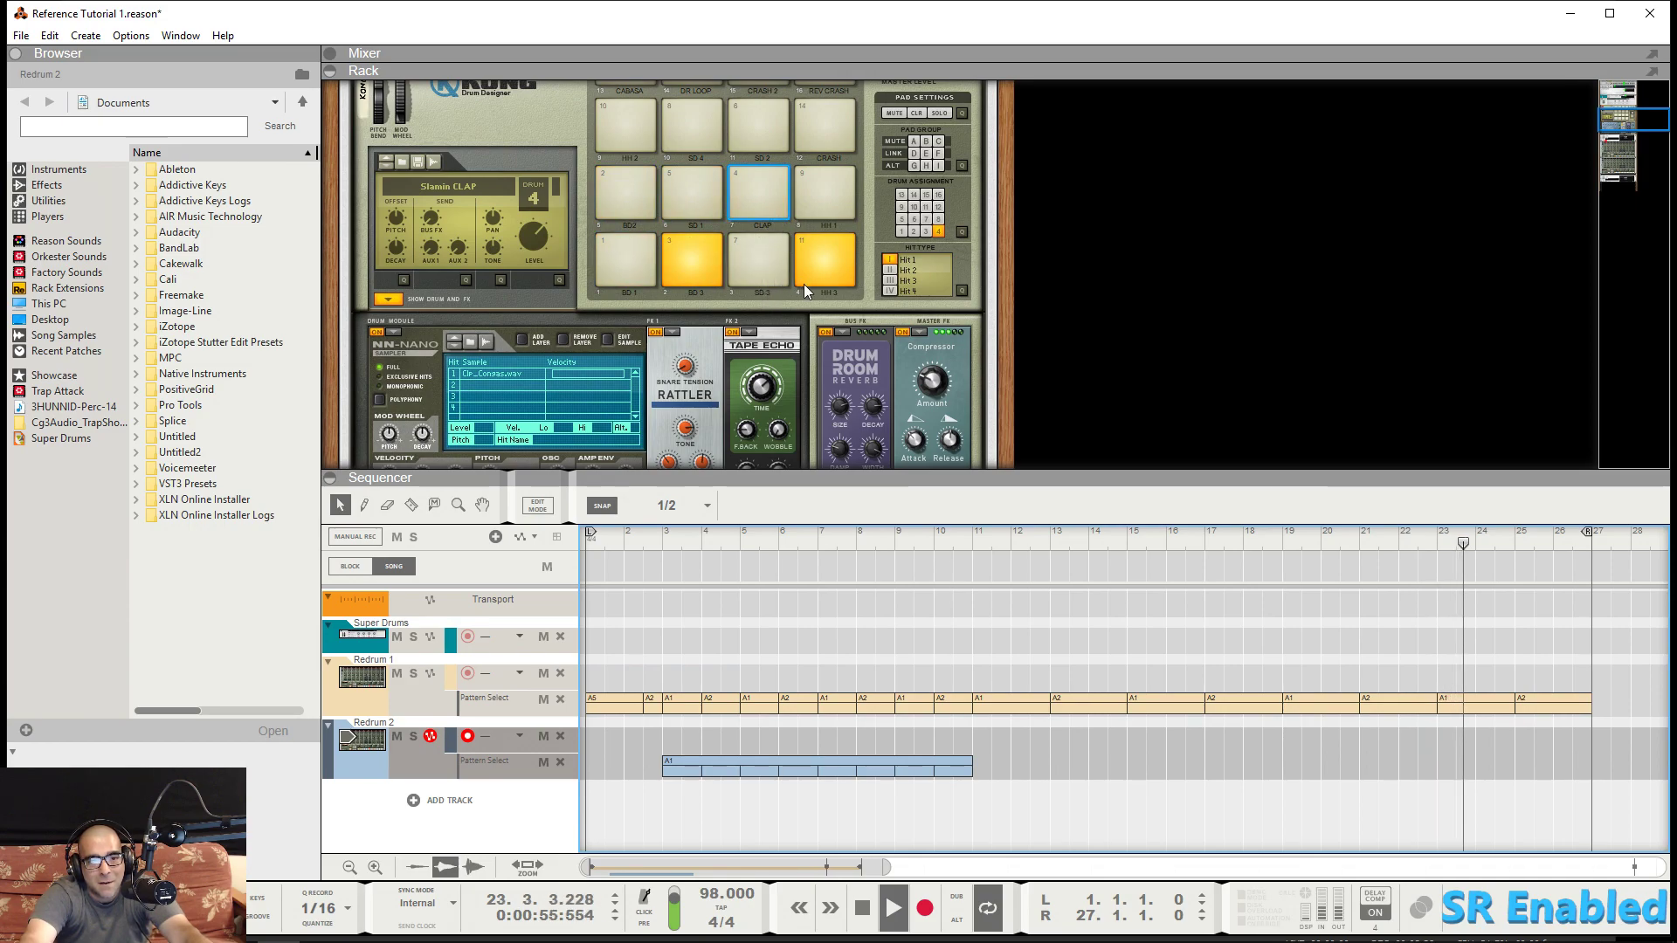
scroll(803, 283, "up", 3)
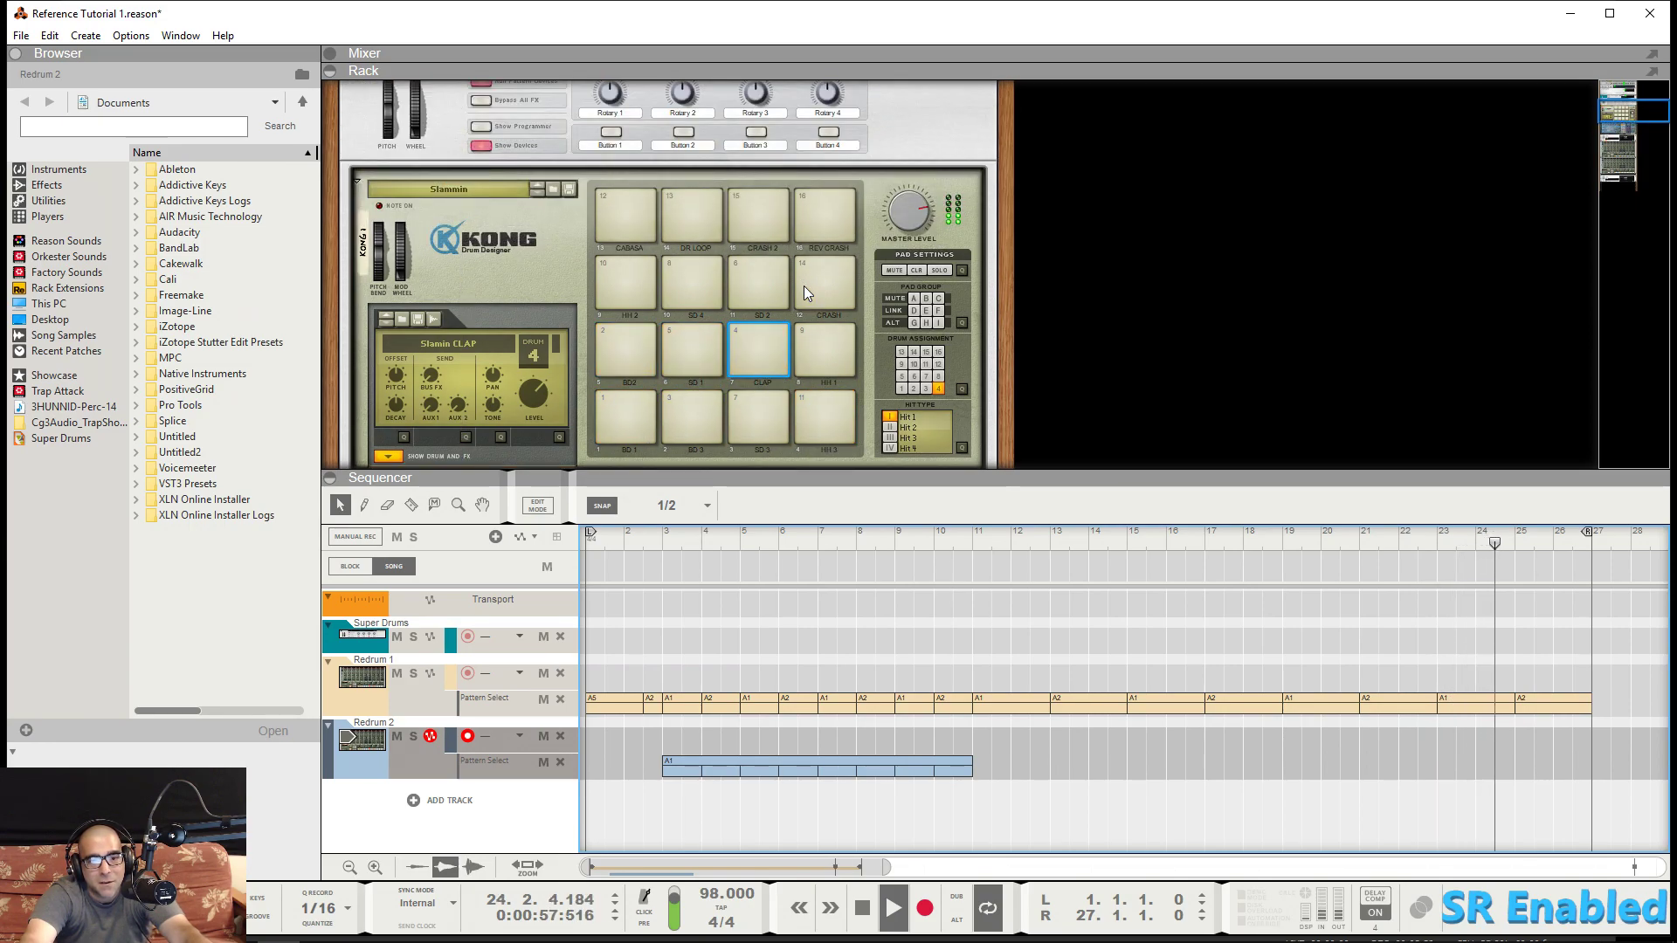
Step: Open the Neutron 2 Transient Shaper, review its three-band attack and sustain settings during playback, and close it
scroll(804, 293, "down", 3)
scroll(804, 286, "down", 7)
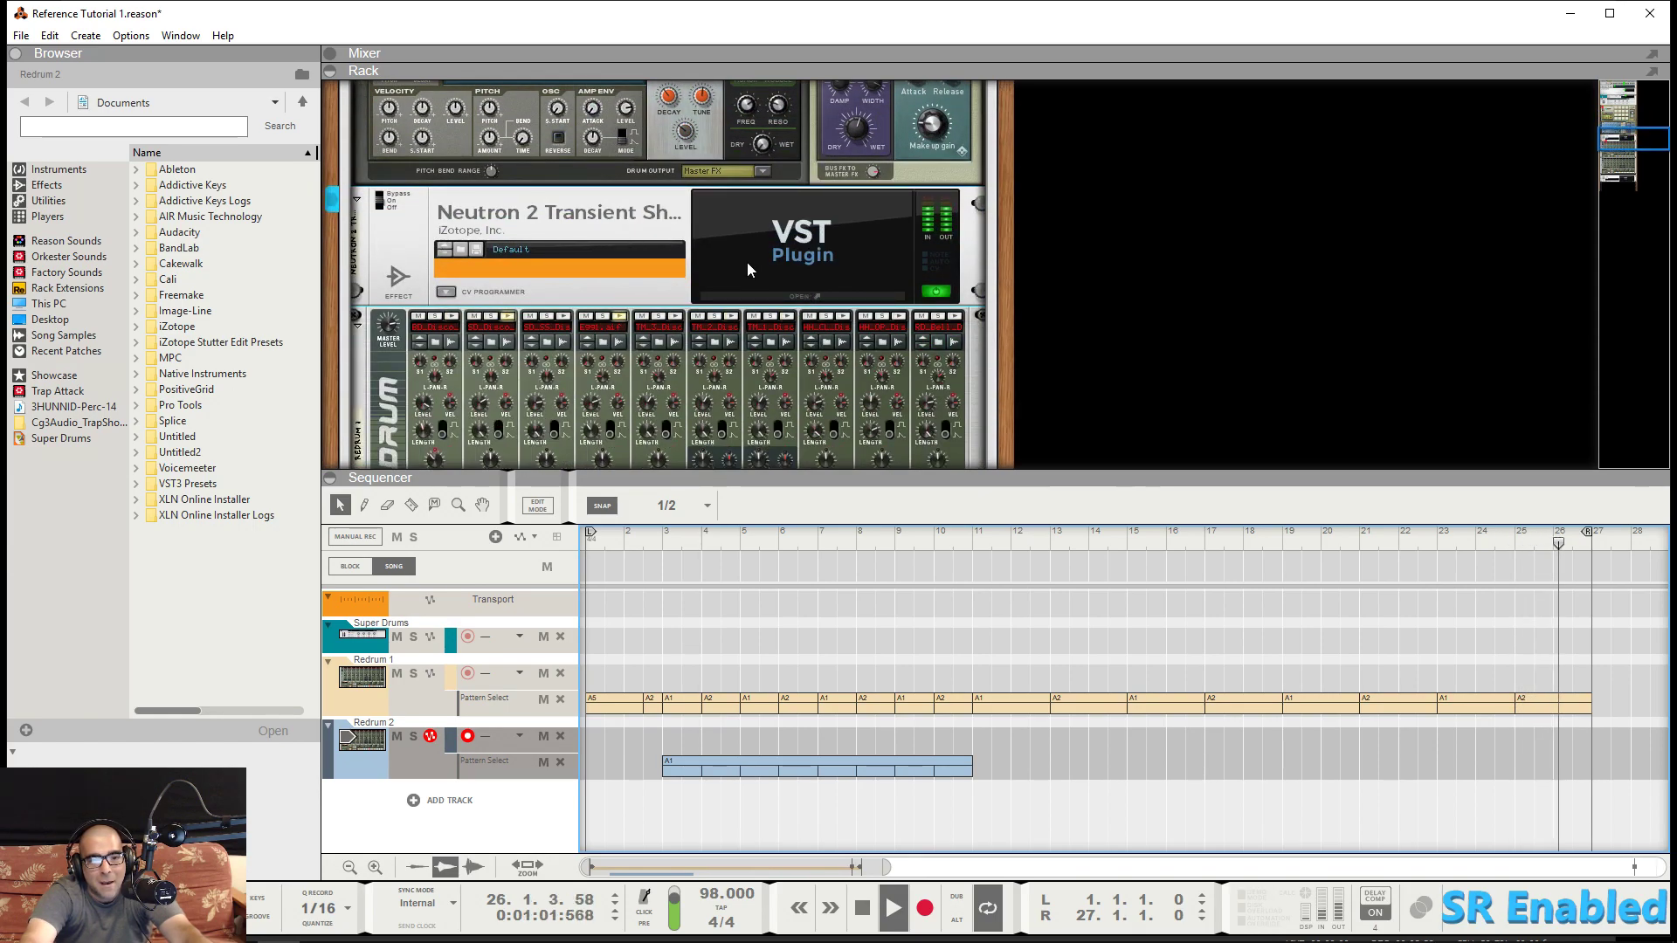
left_click(805, 297)
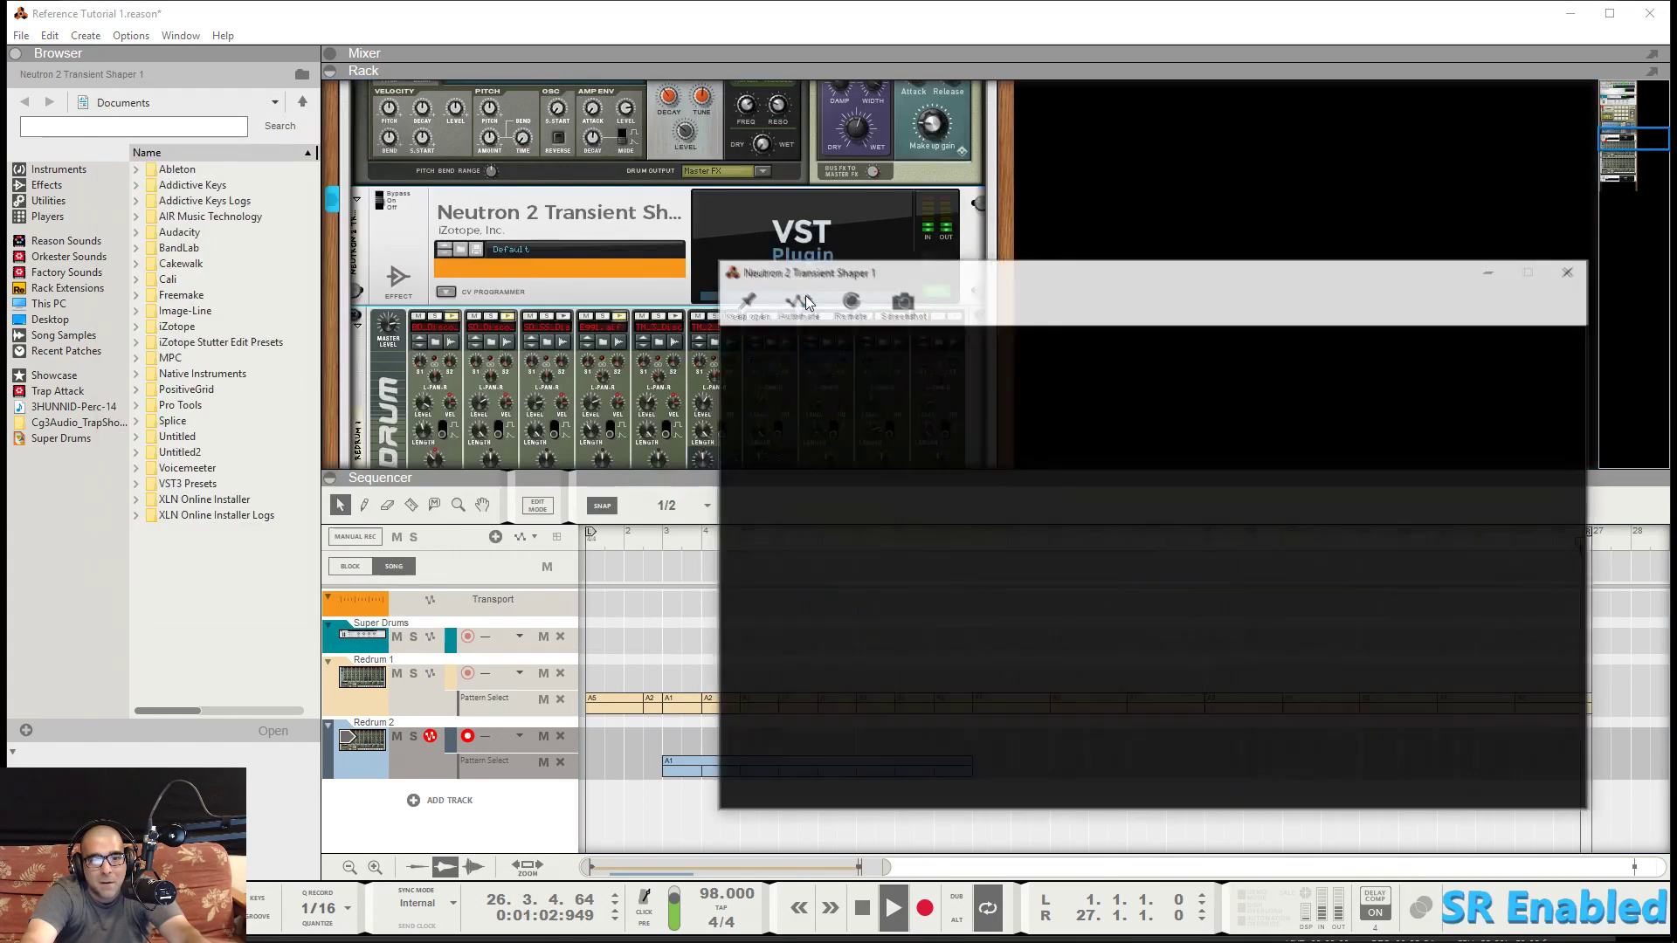
left_click_drag(1149, 284, 829, 169)
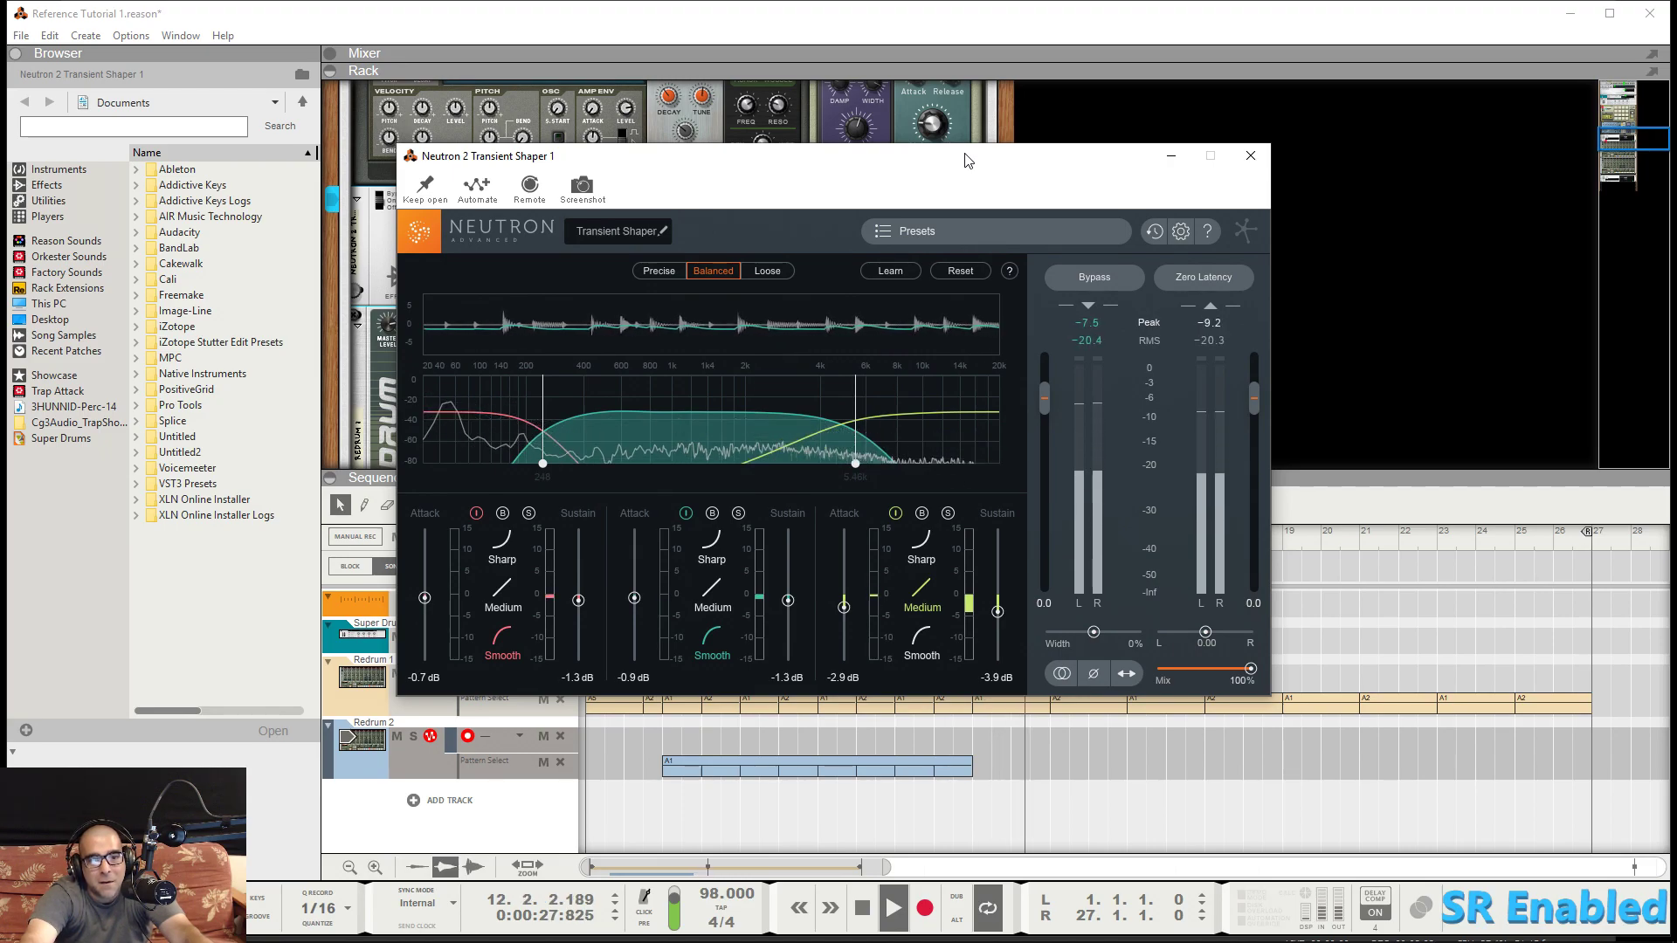
mouse_move(965, 160)
left_mouse_down()
mouse_move(945, 283)
mouse_move(991, 160)
left_mouse_up()
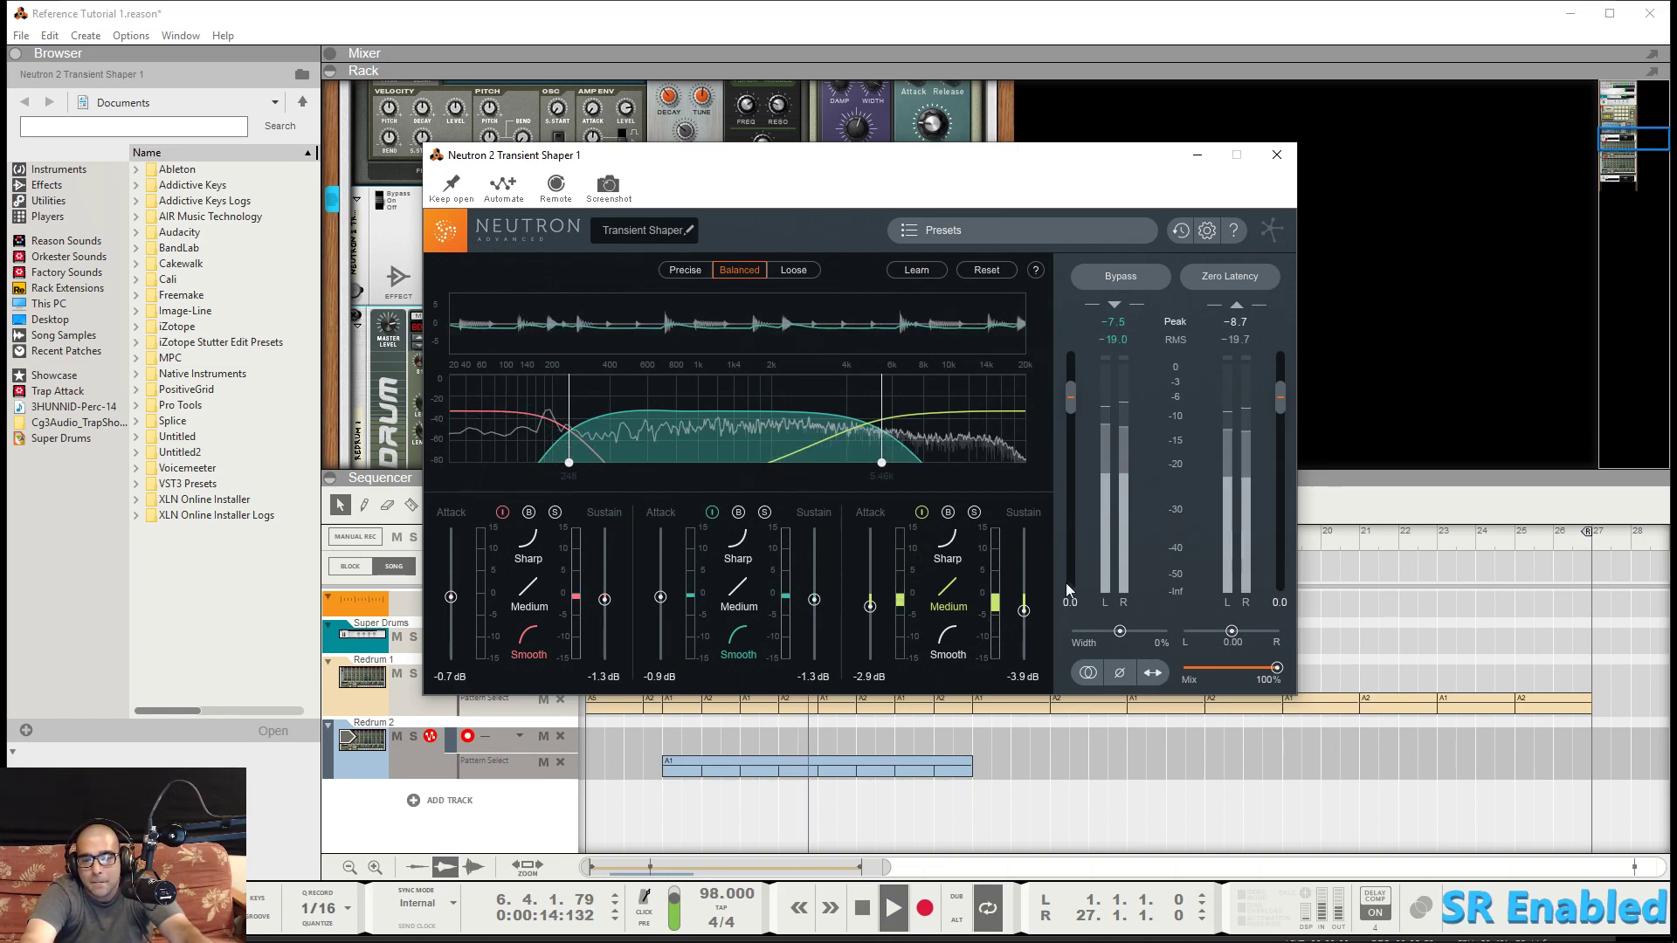
left_click(1275, 158)
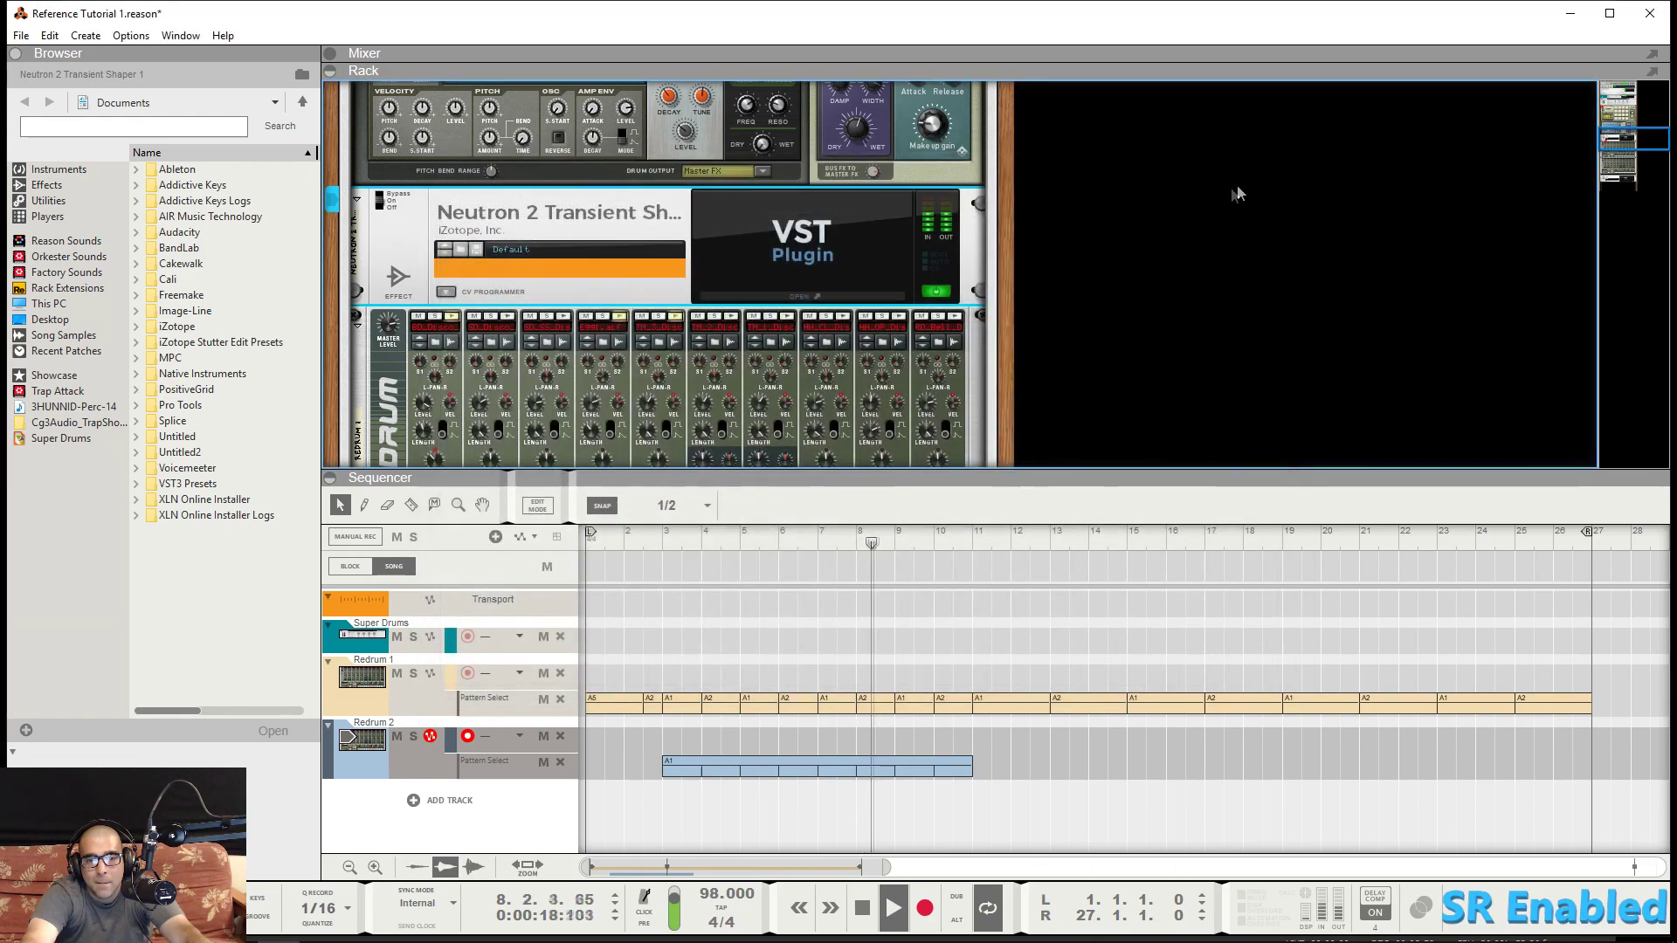
Step: Reopen the Neutron 2 Transient Shaper and bypass it to hear the drums without transient shaping
scroll(768, 336, "up", 5)
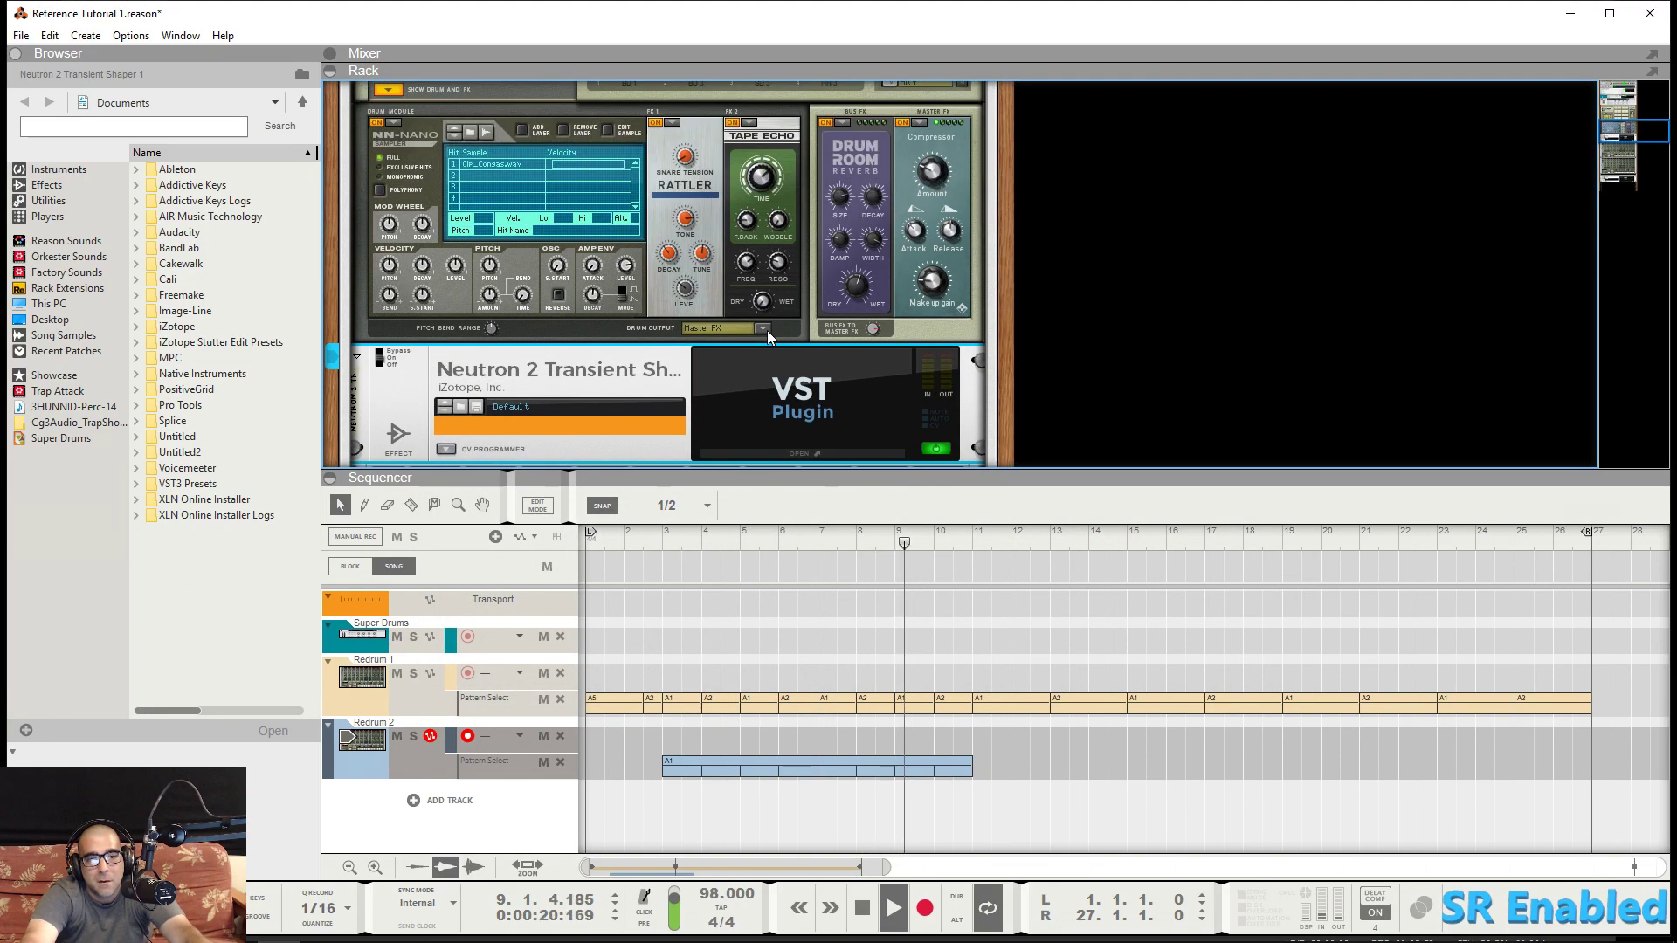
scroll(767, 336, "up", 1)
scroll(767, 336, "down", 4)
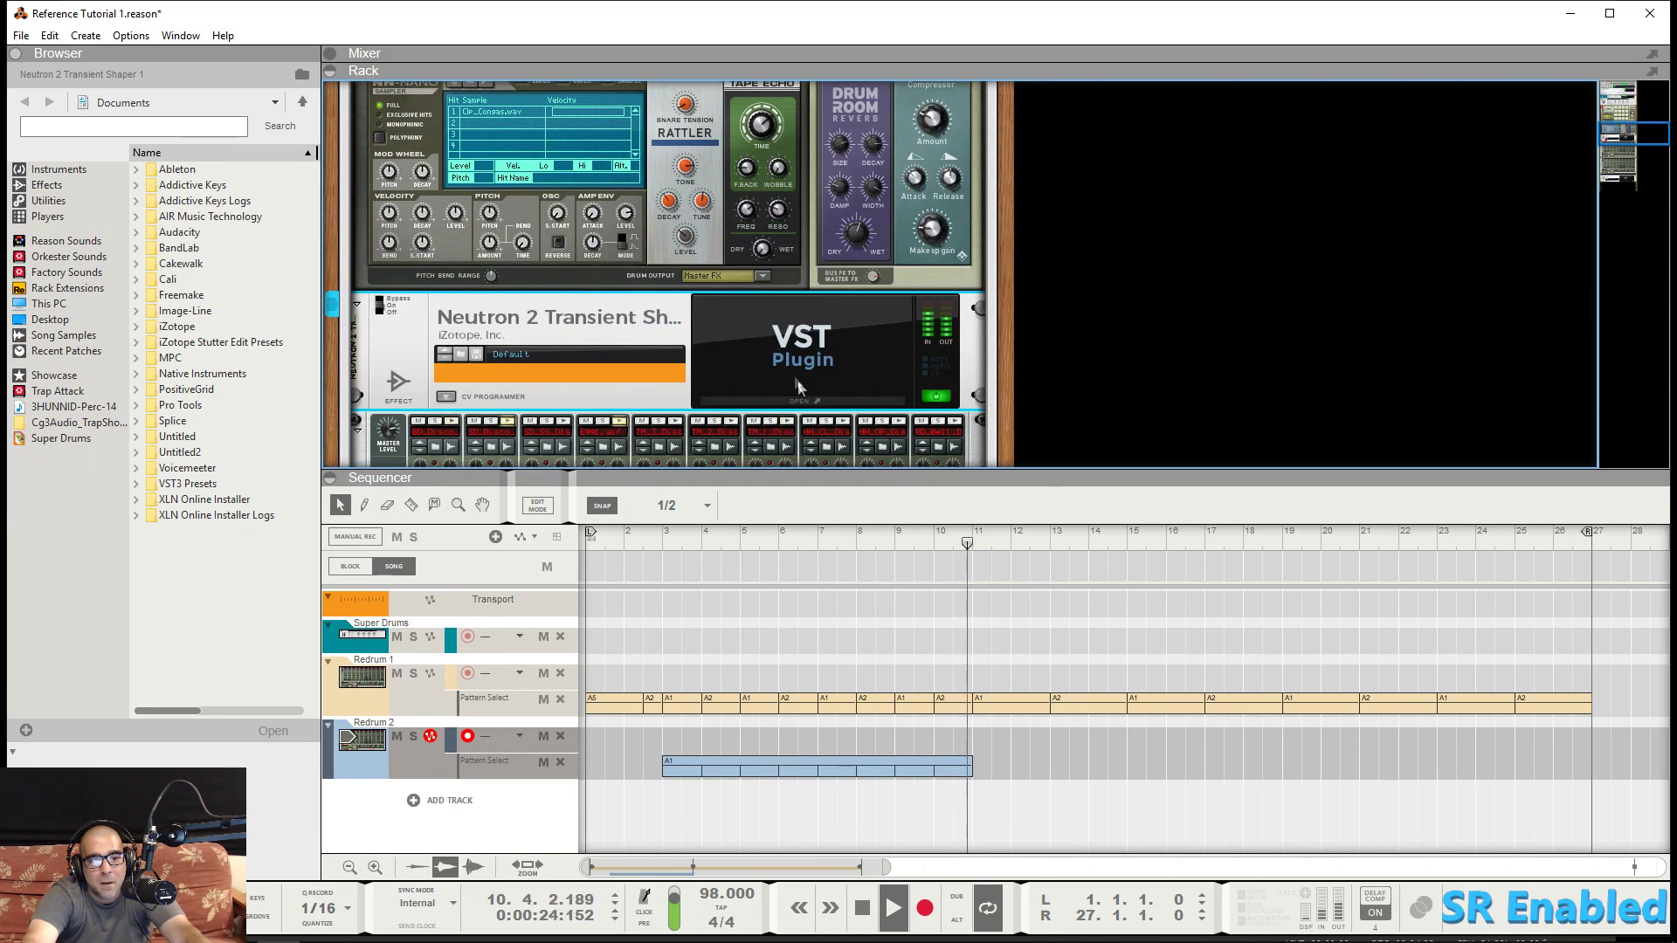
left_click(835, 403)
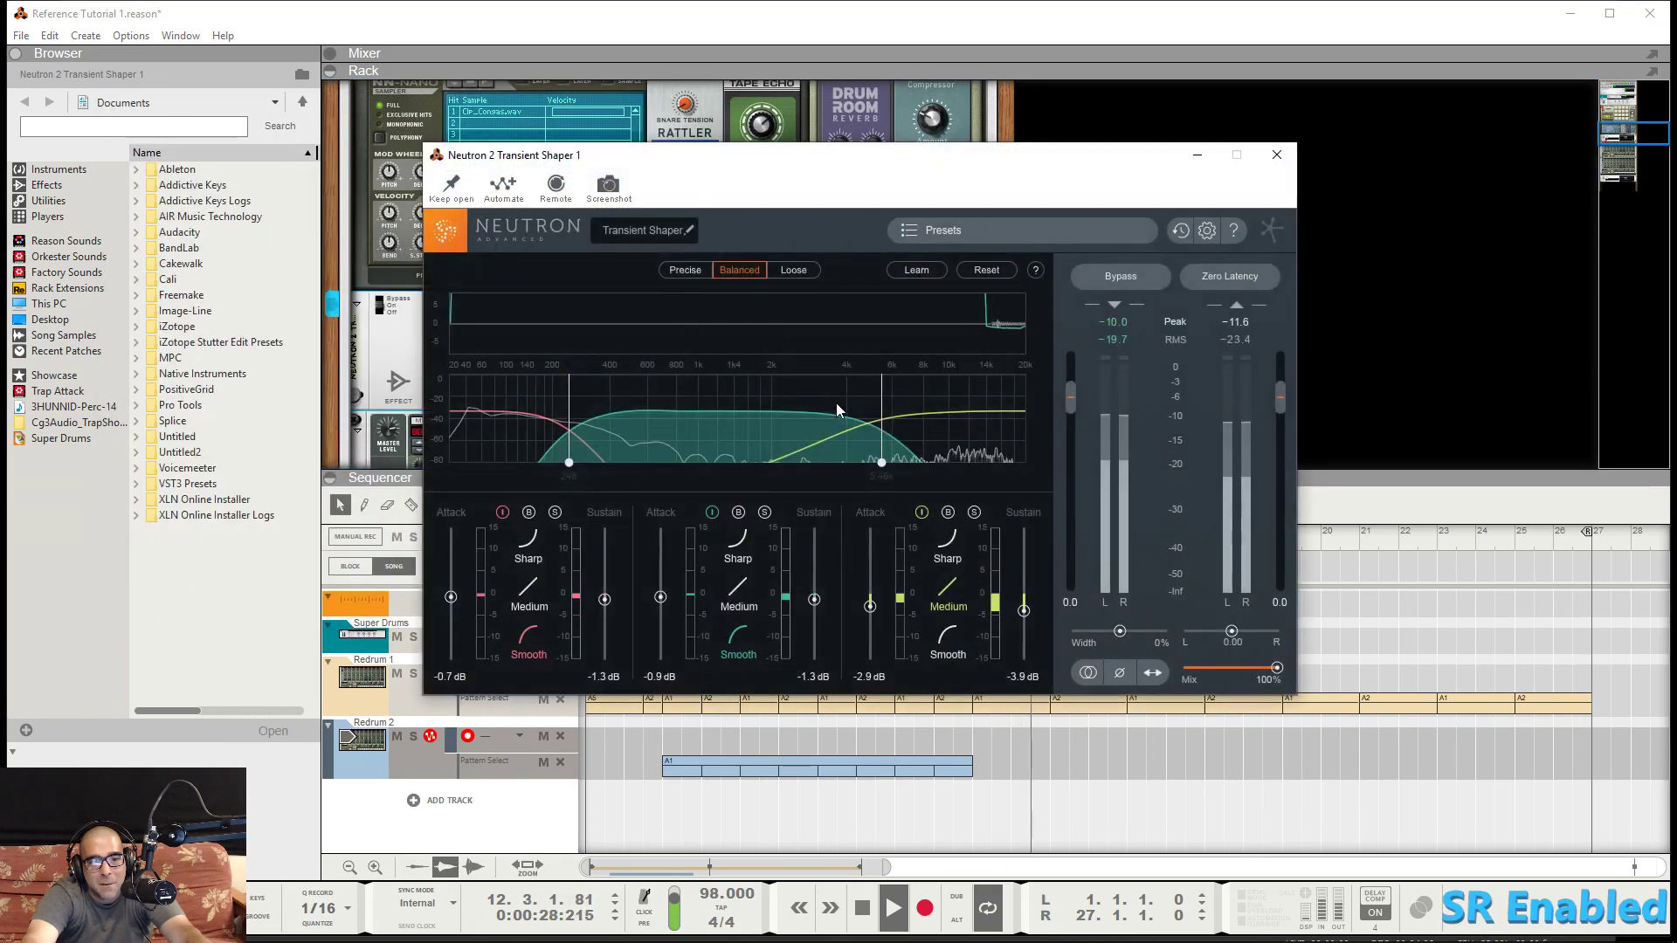
left_click(1134, 276)
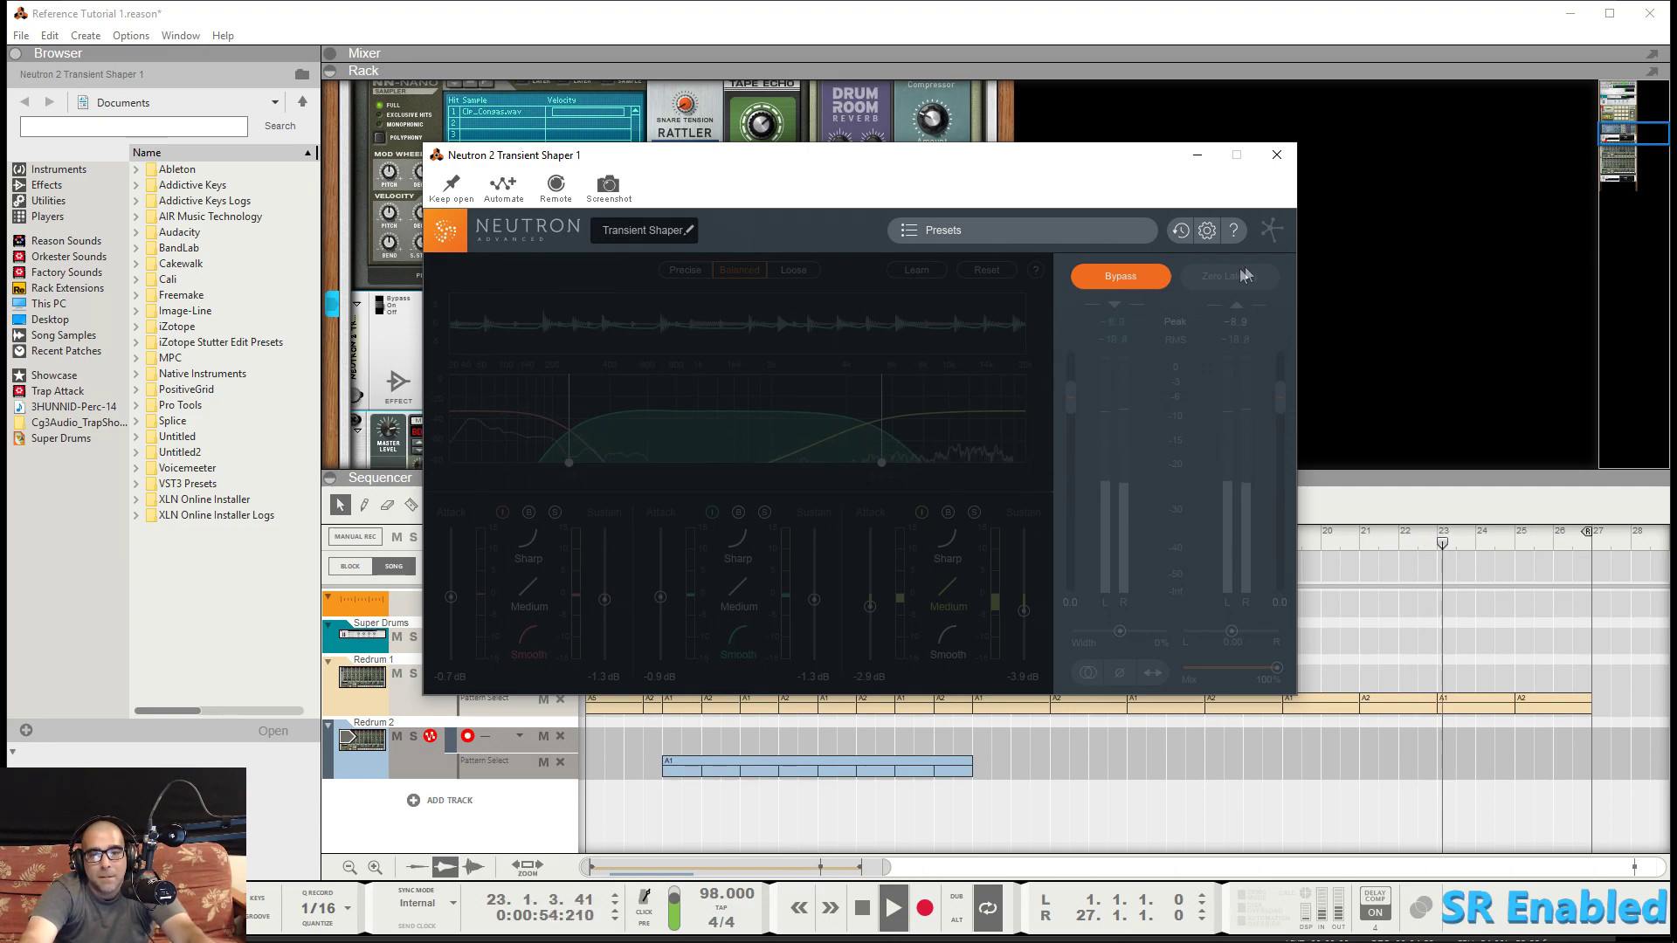
Step: Show the rack's Master Section and reposition the plug-in window to check the output level meters with the shaper bypassed
left_click_drag(1622, 131, 1627, 88)
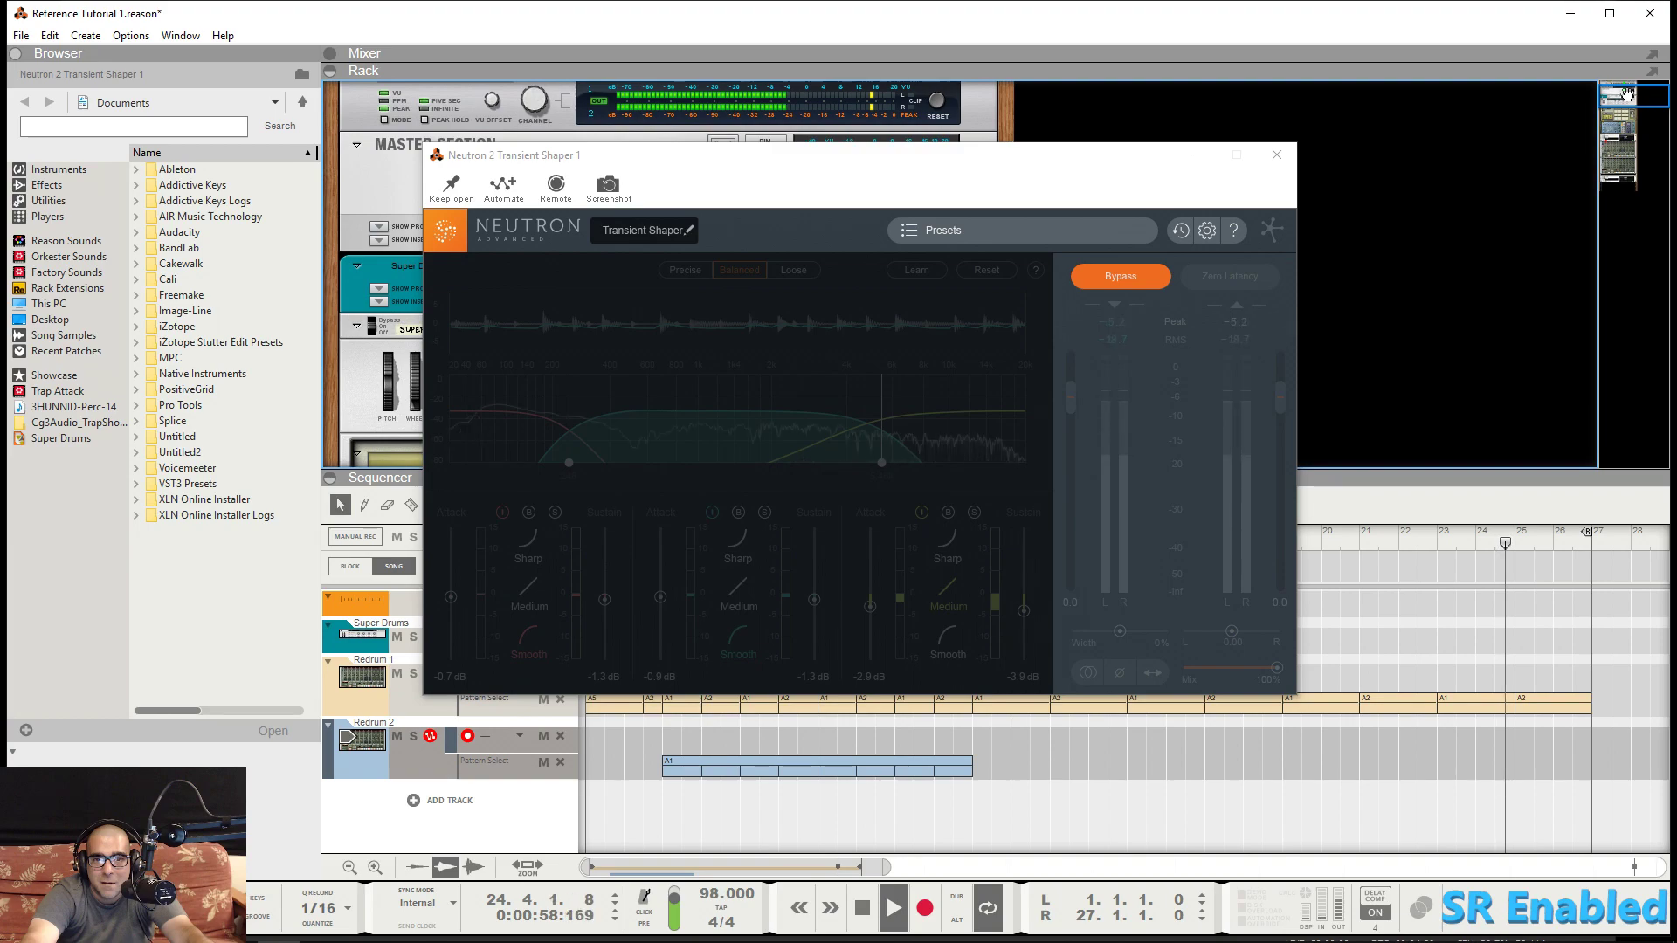
left_click_drag(1019, 157, 1018, 288)
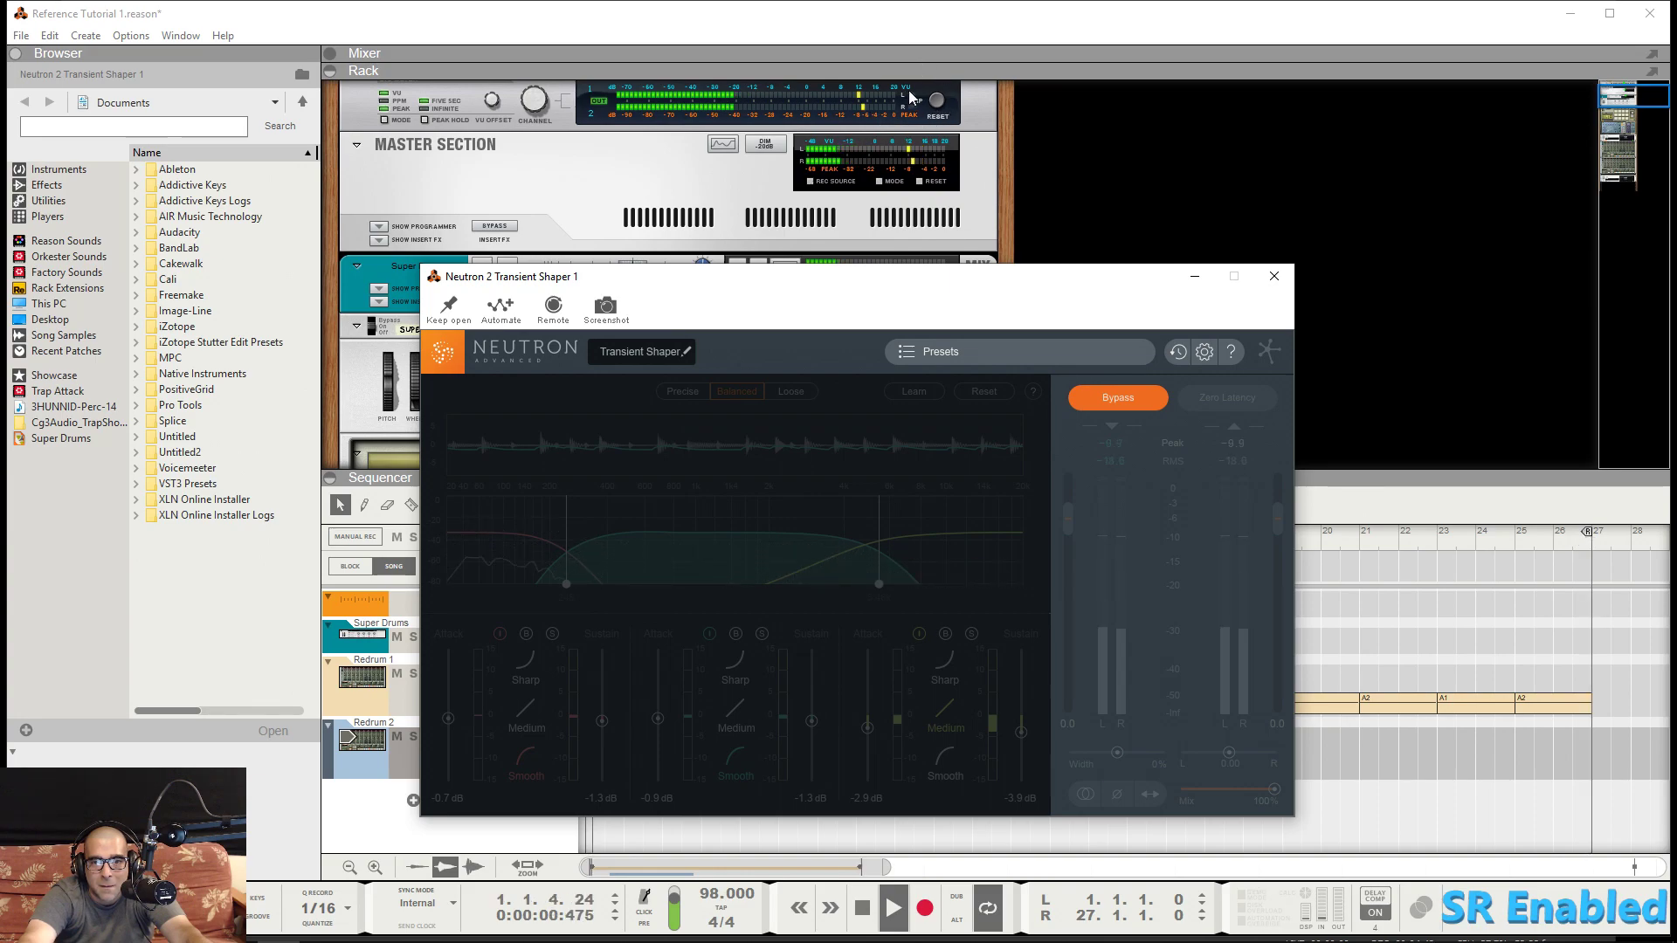
left_click_drag(928, 285, 949, 148)
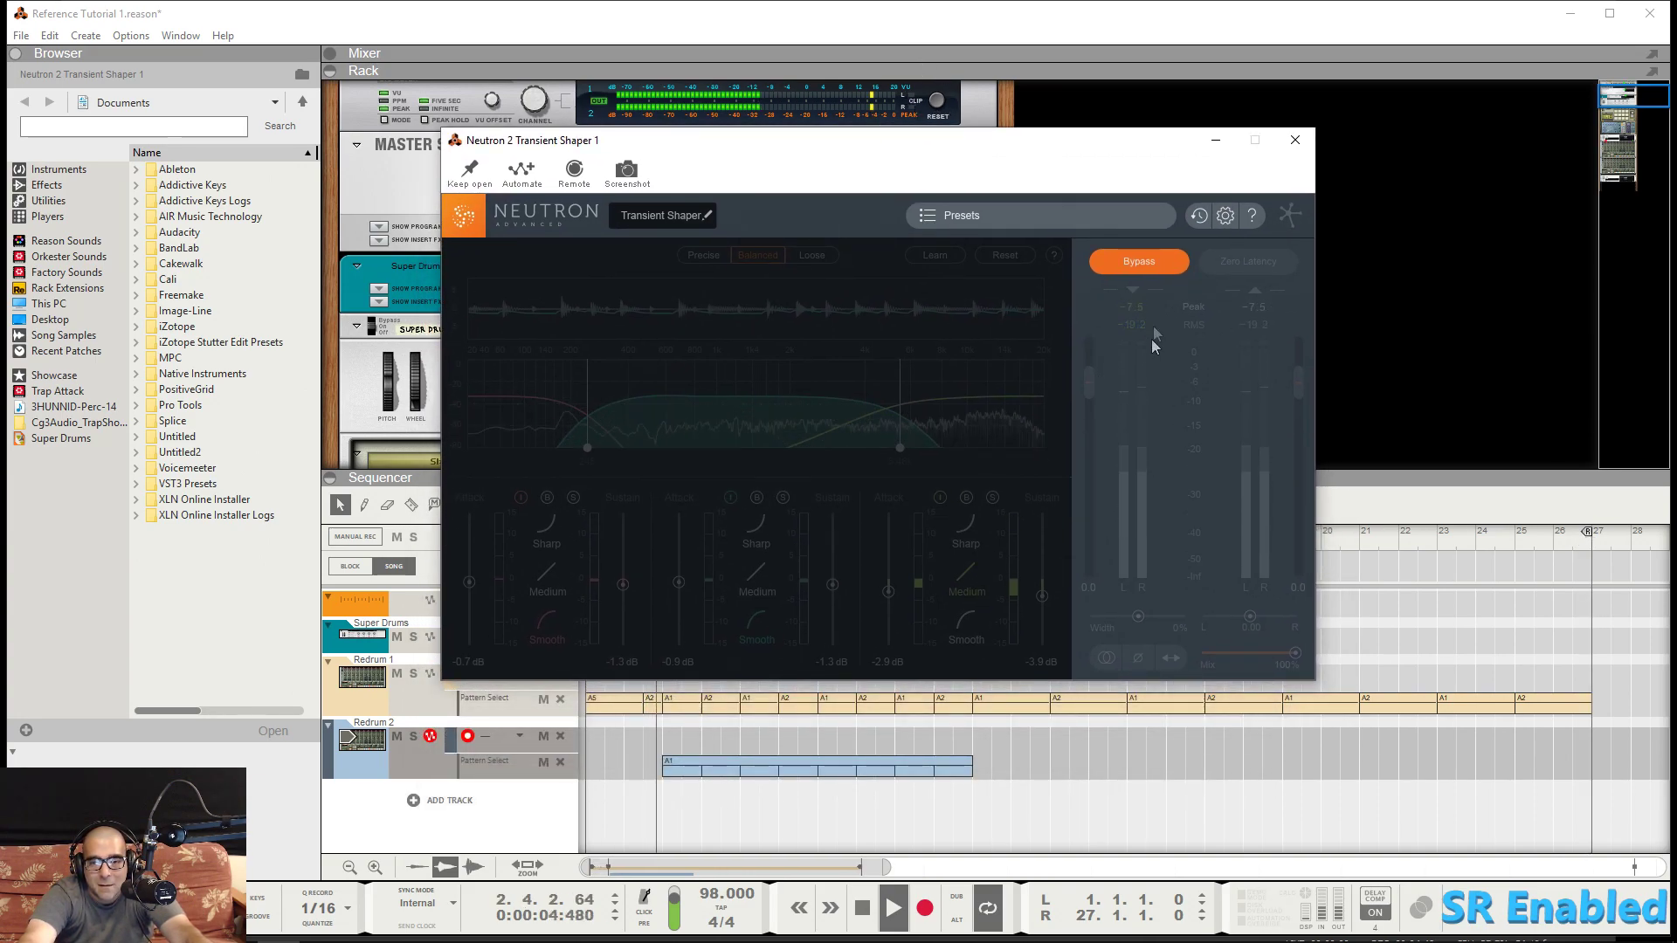
Step: Turn off the transient shaper's bypass and move its window clear of the Master Section meters to compare levels
left_click(1139, 261)
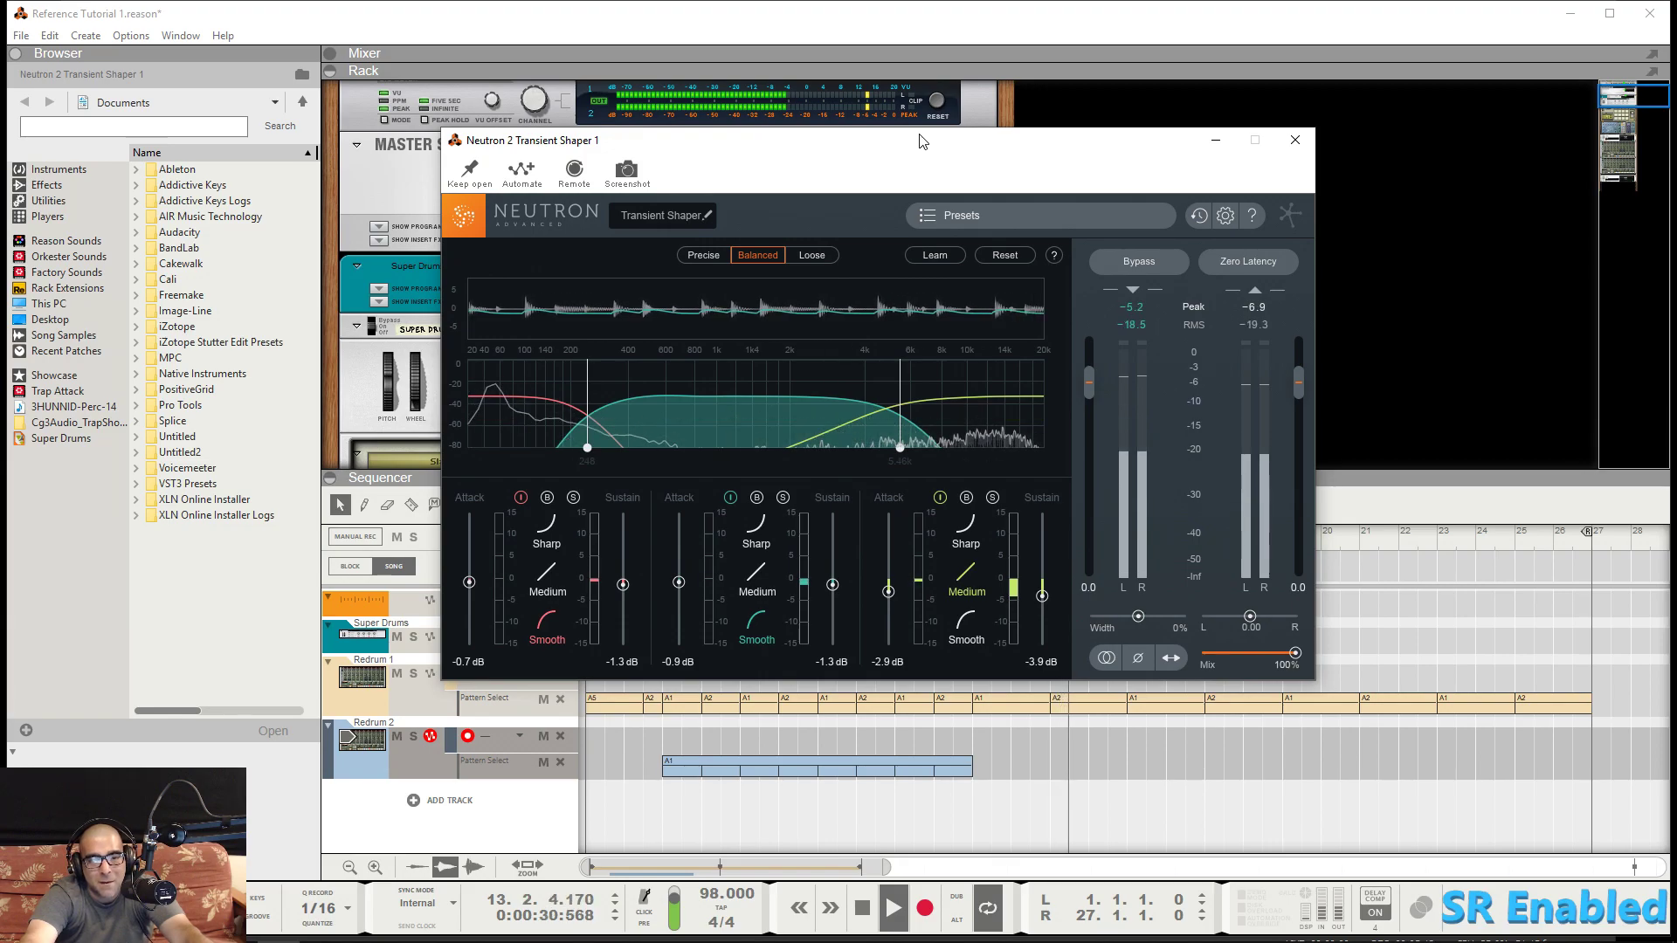
left_click_drag(921, 142, 952, 242)
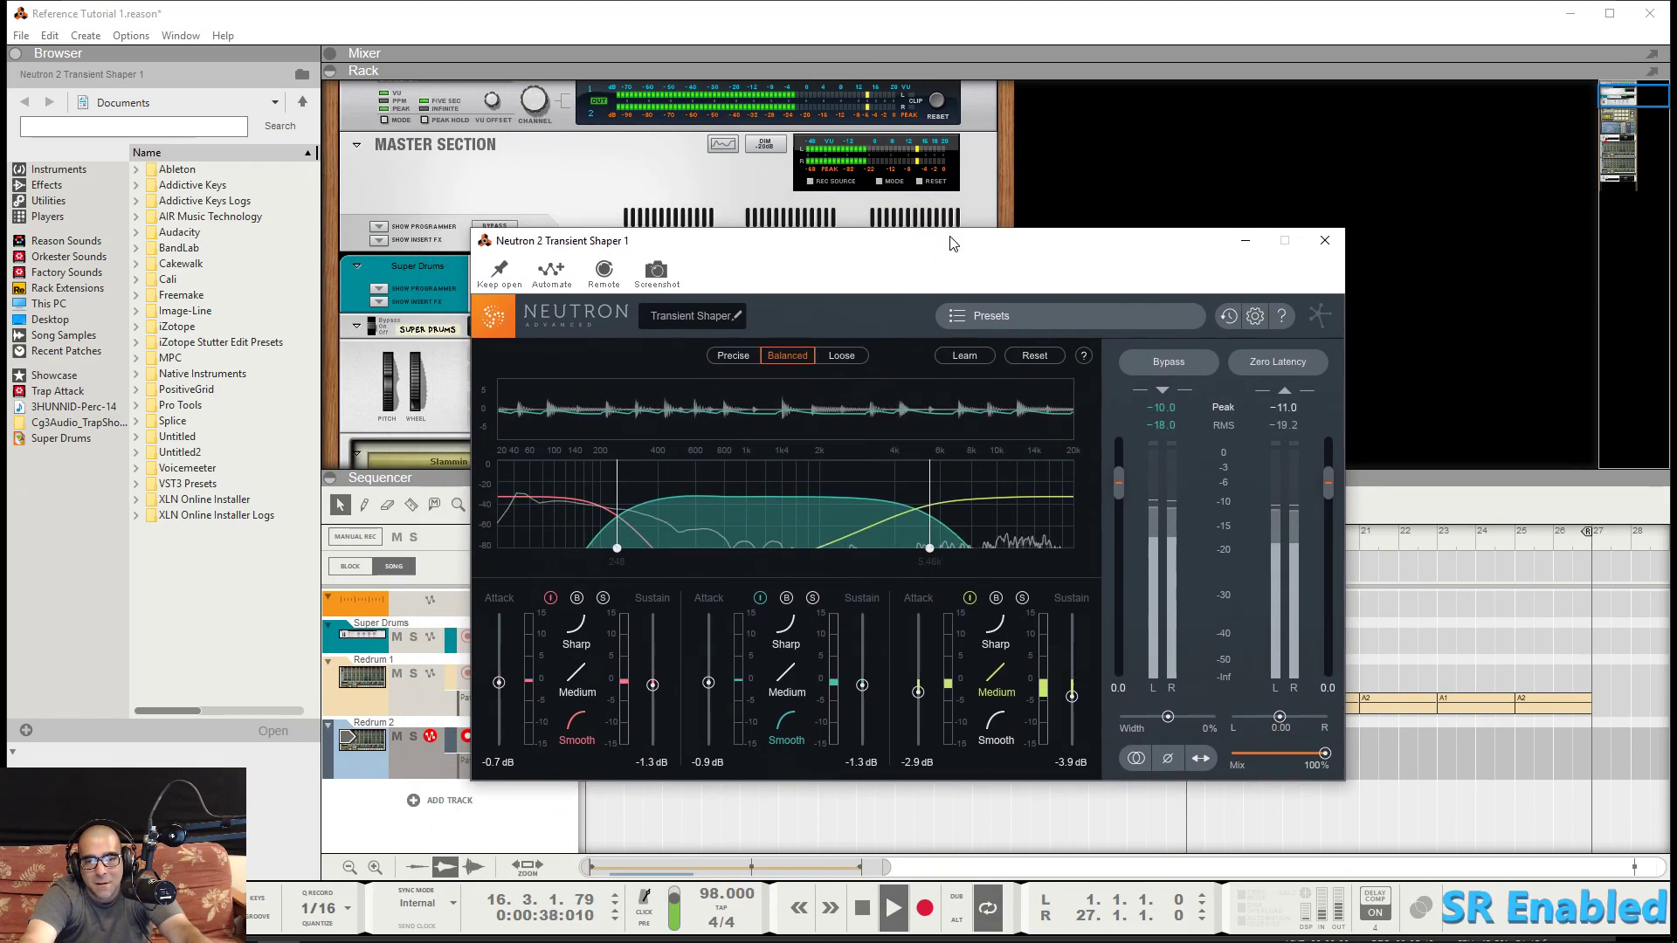
Step: Close the Neutron 2 Transient Shaper and examine Kong's Drum 4 module and its FX2 Tape Echo during playback
left_click(1325, 243)
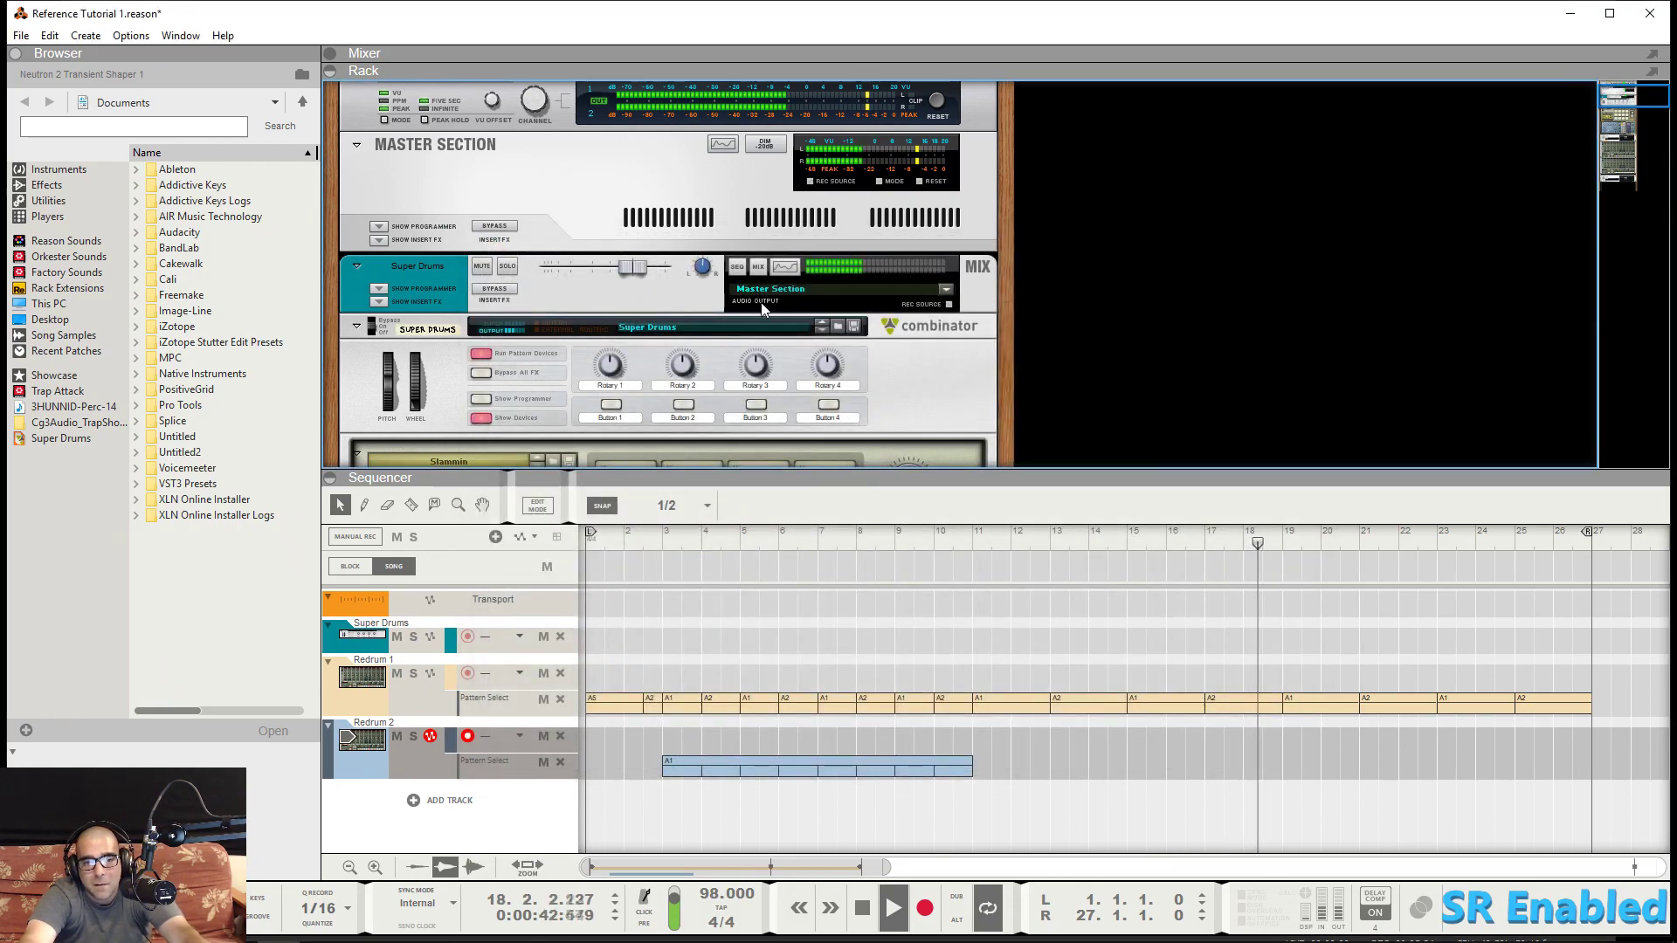
scroll(761, 302, "down", 8)
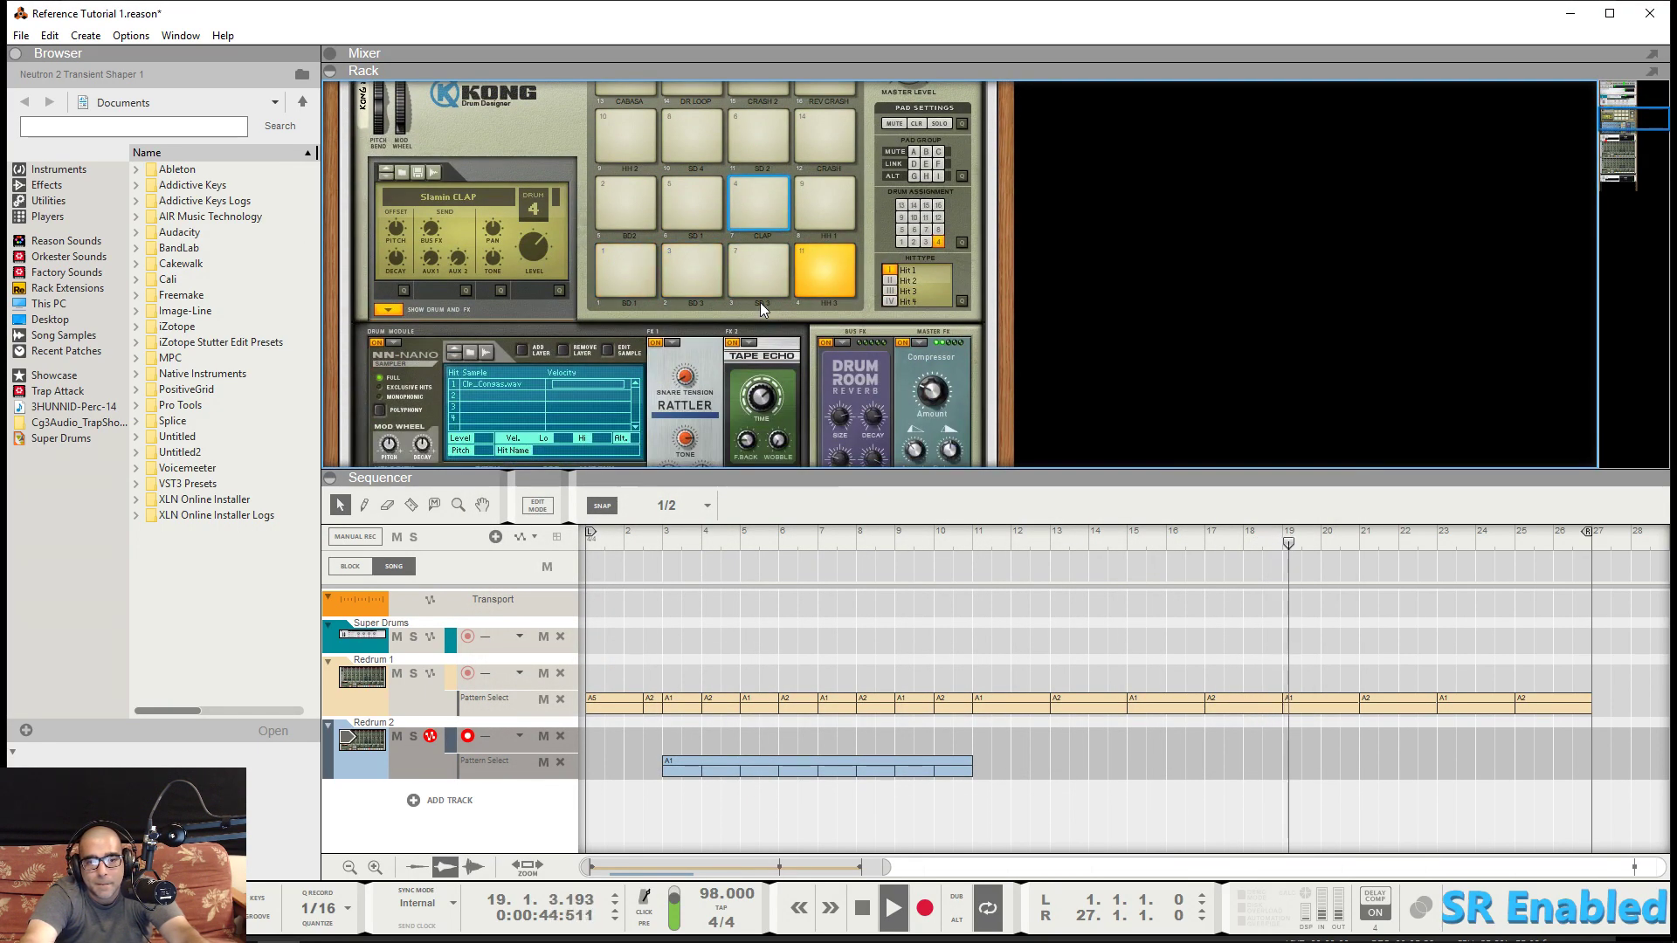
scroll(762, 302, "down", 2)
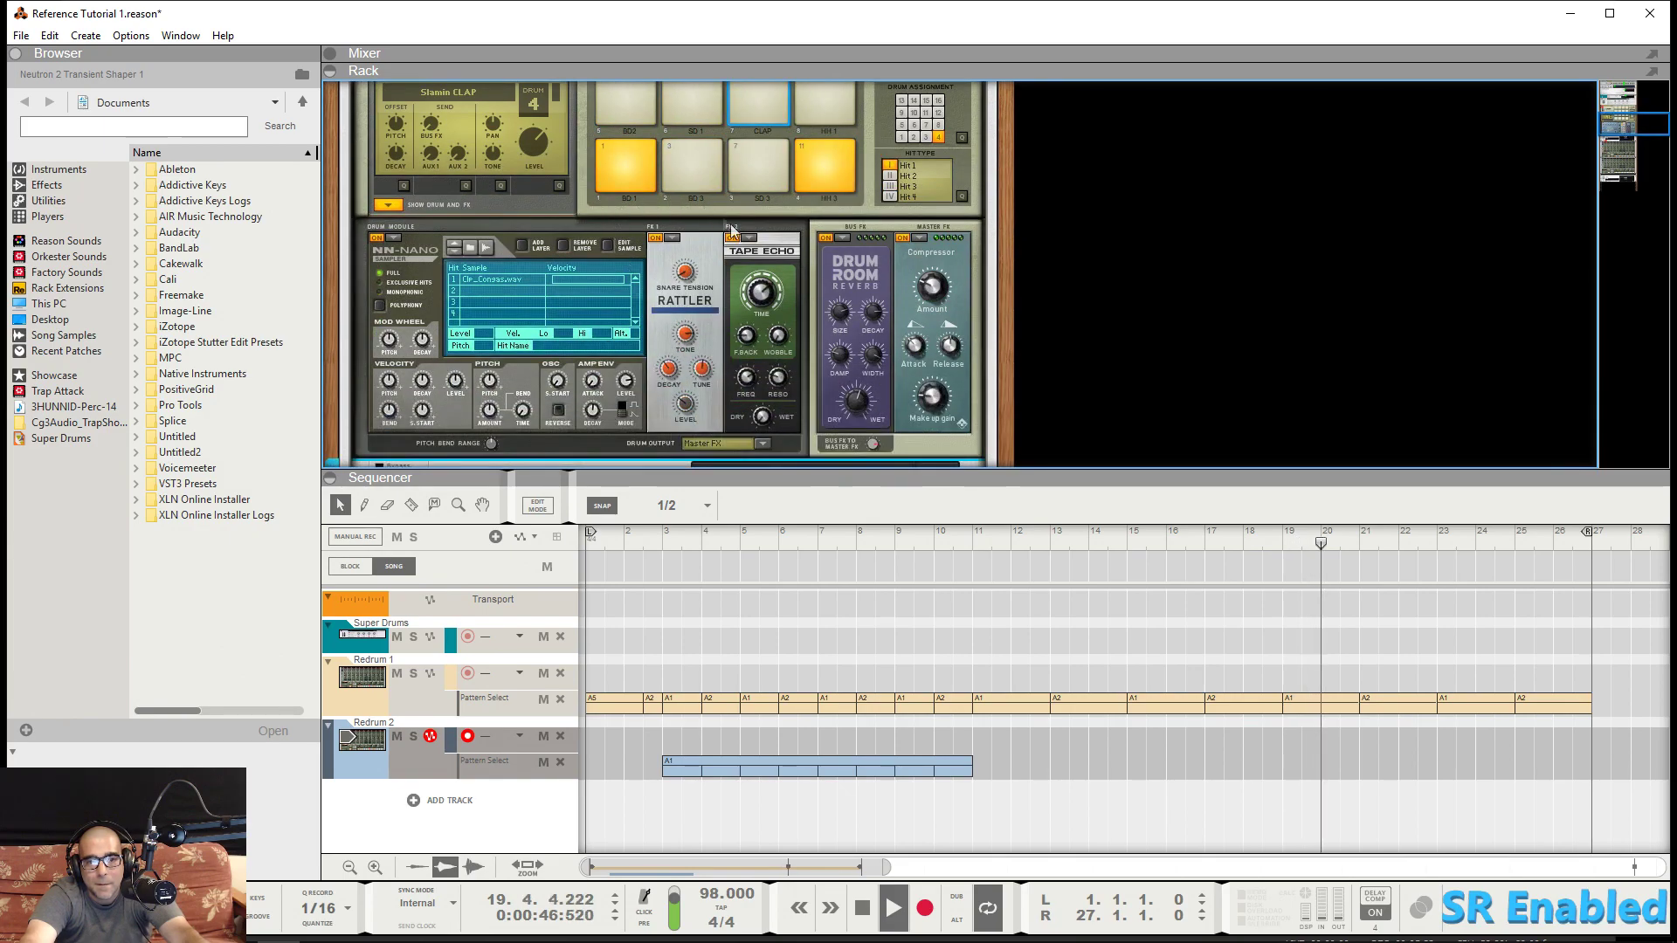
scroll(730, 306, "up", 1)
scroll(730, 306, "up", 2)
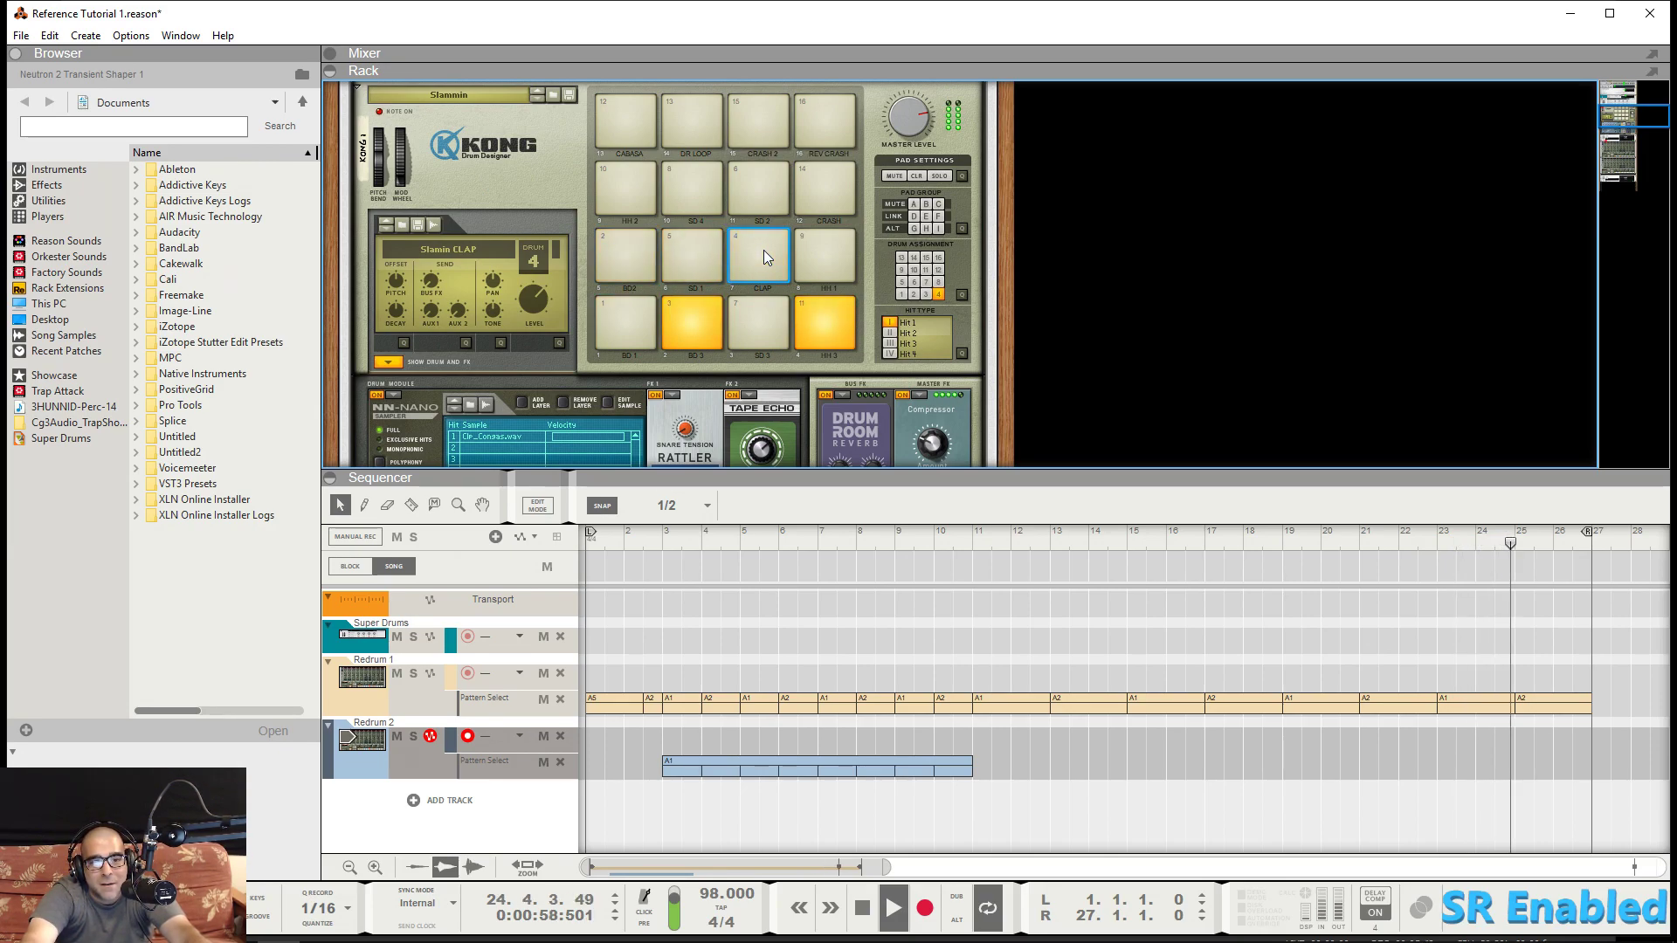
scroll(763, 249, "down", 1)
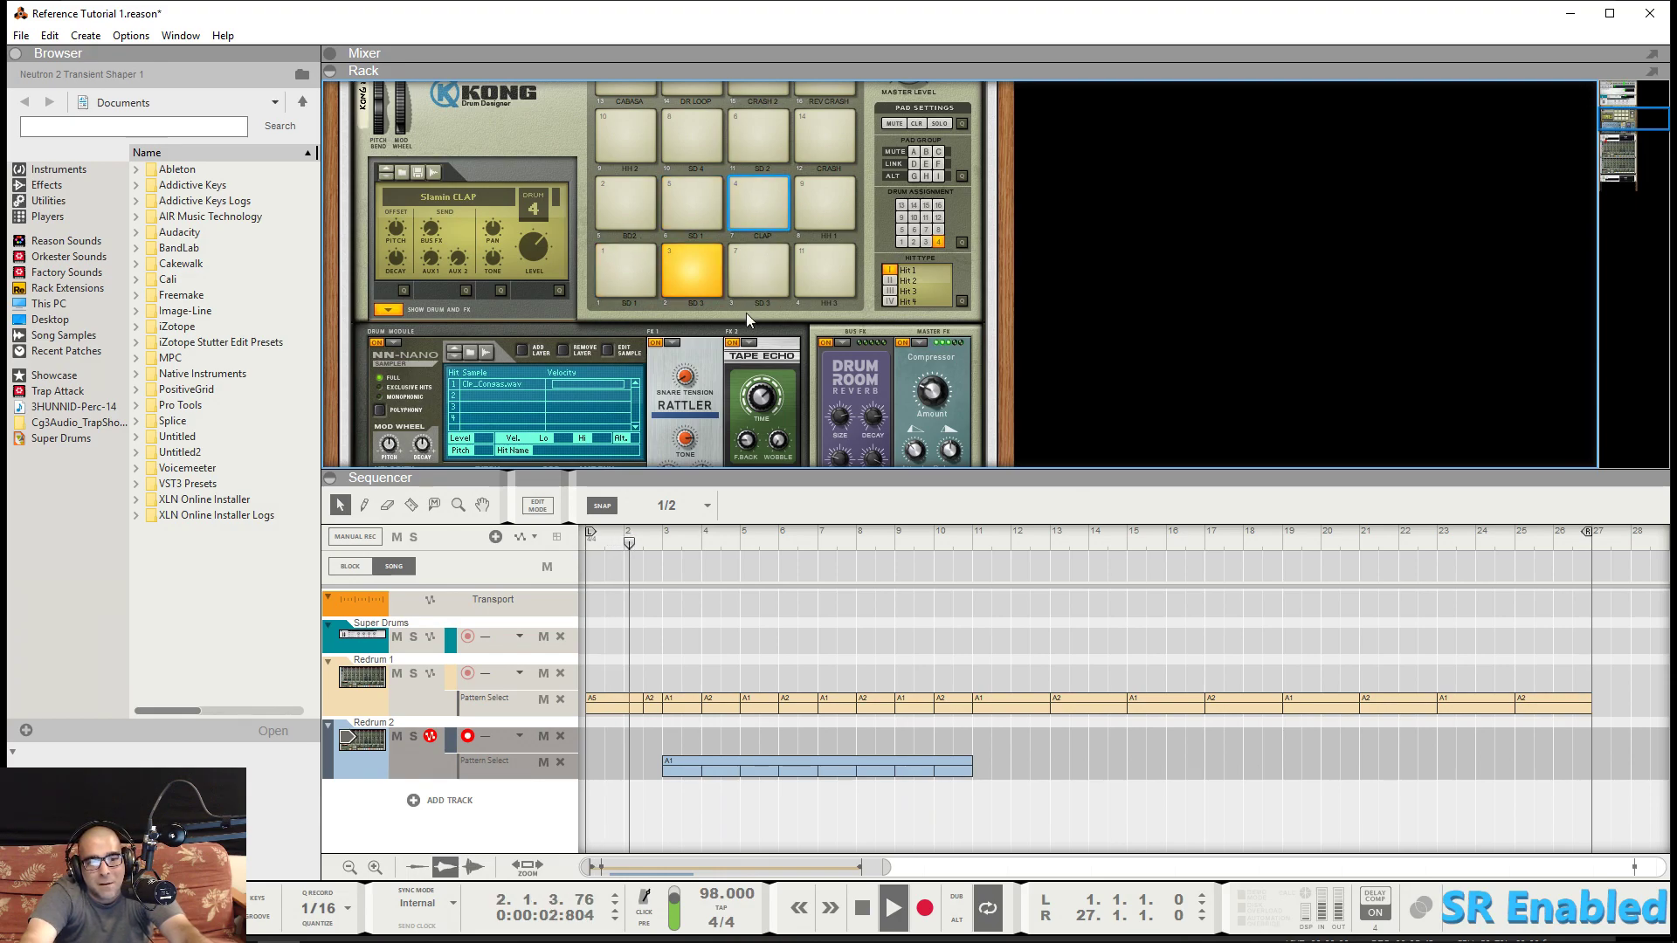
left_click(734, 346)
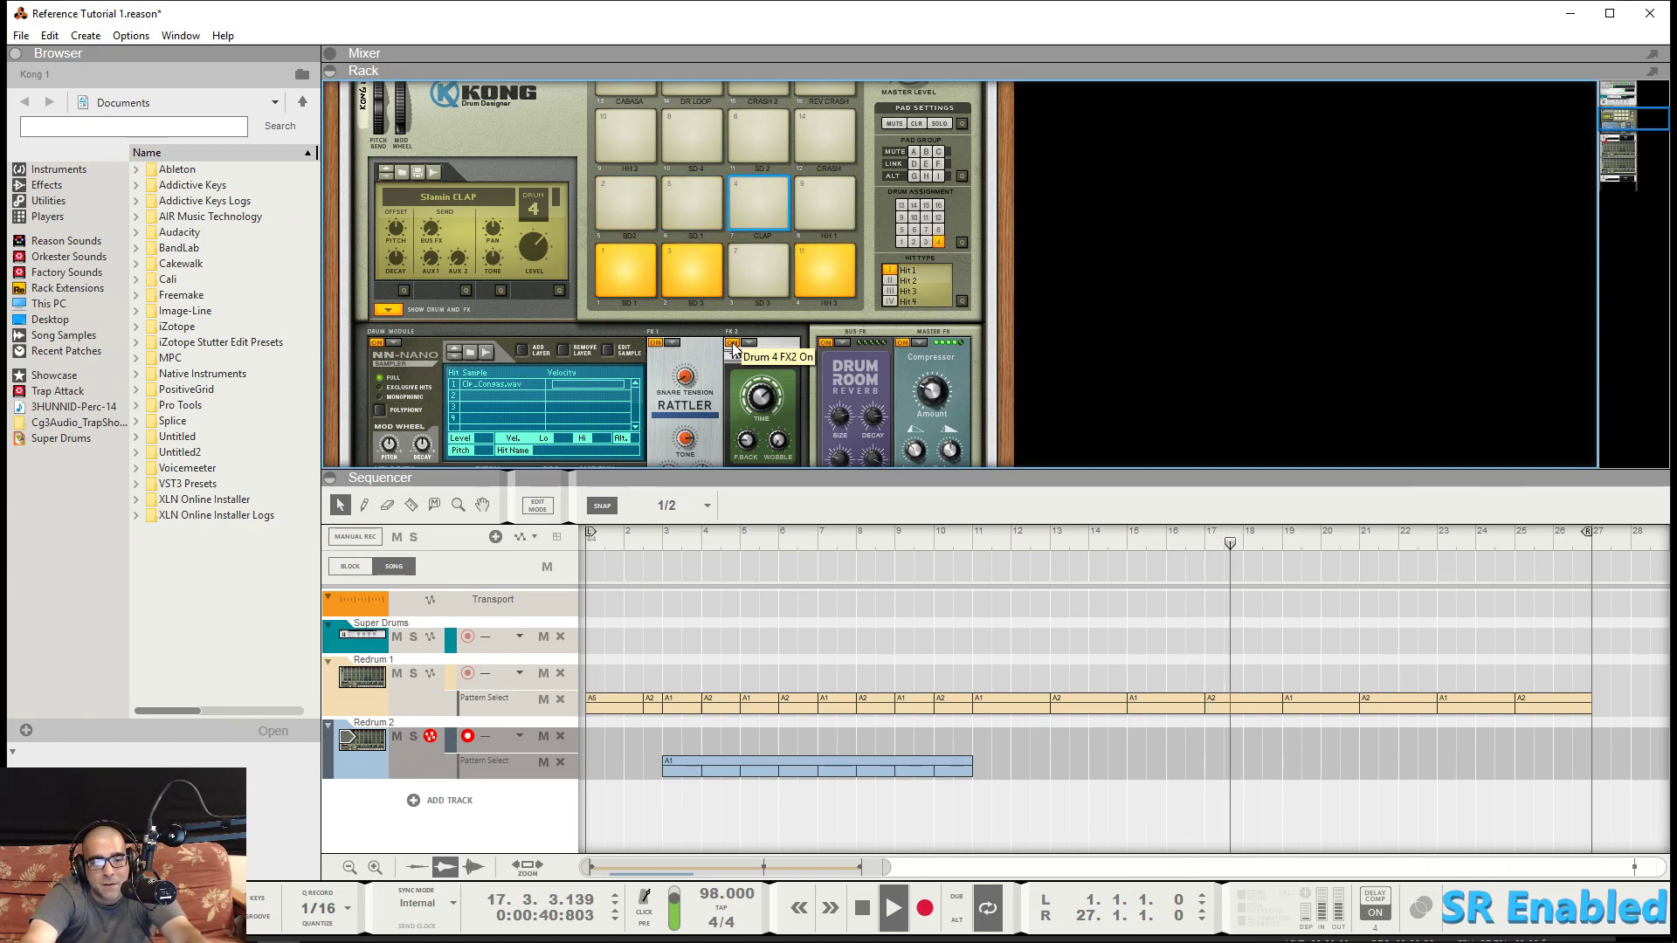
Step: Open the Softube Saturation Knob at the end of the rack, review its saturation amount and type, and close it
scroll(796, 370, "down", 3)
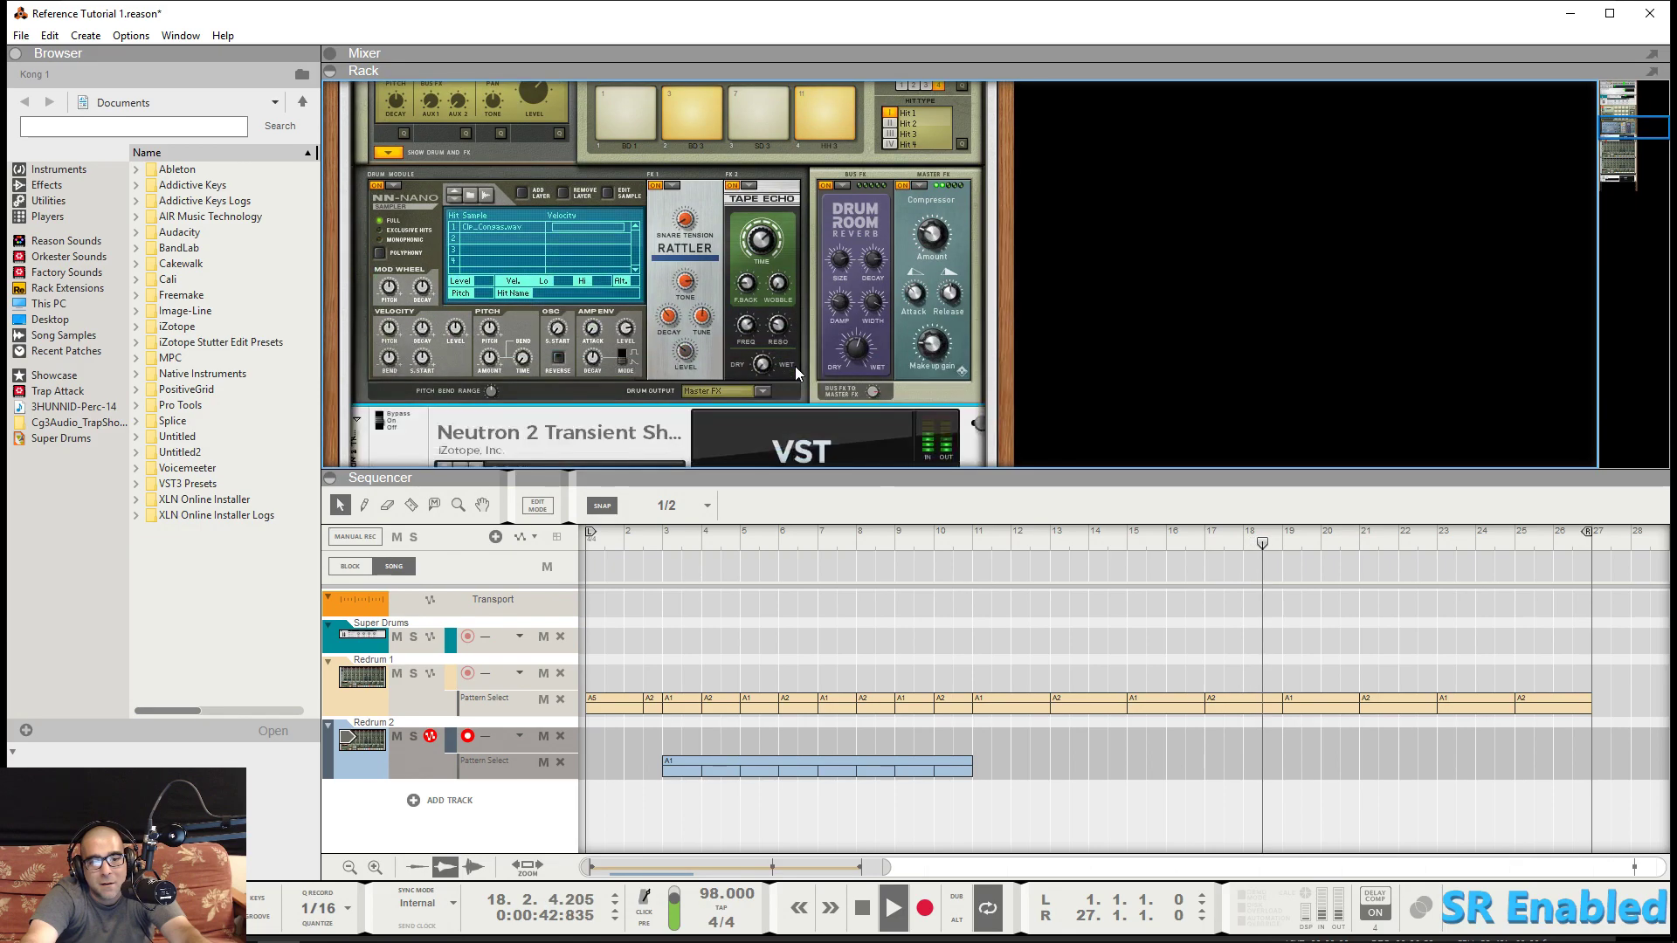
scroll(795, 371, "down", 5)
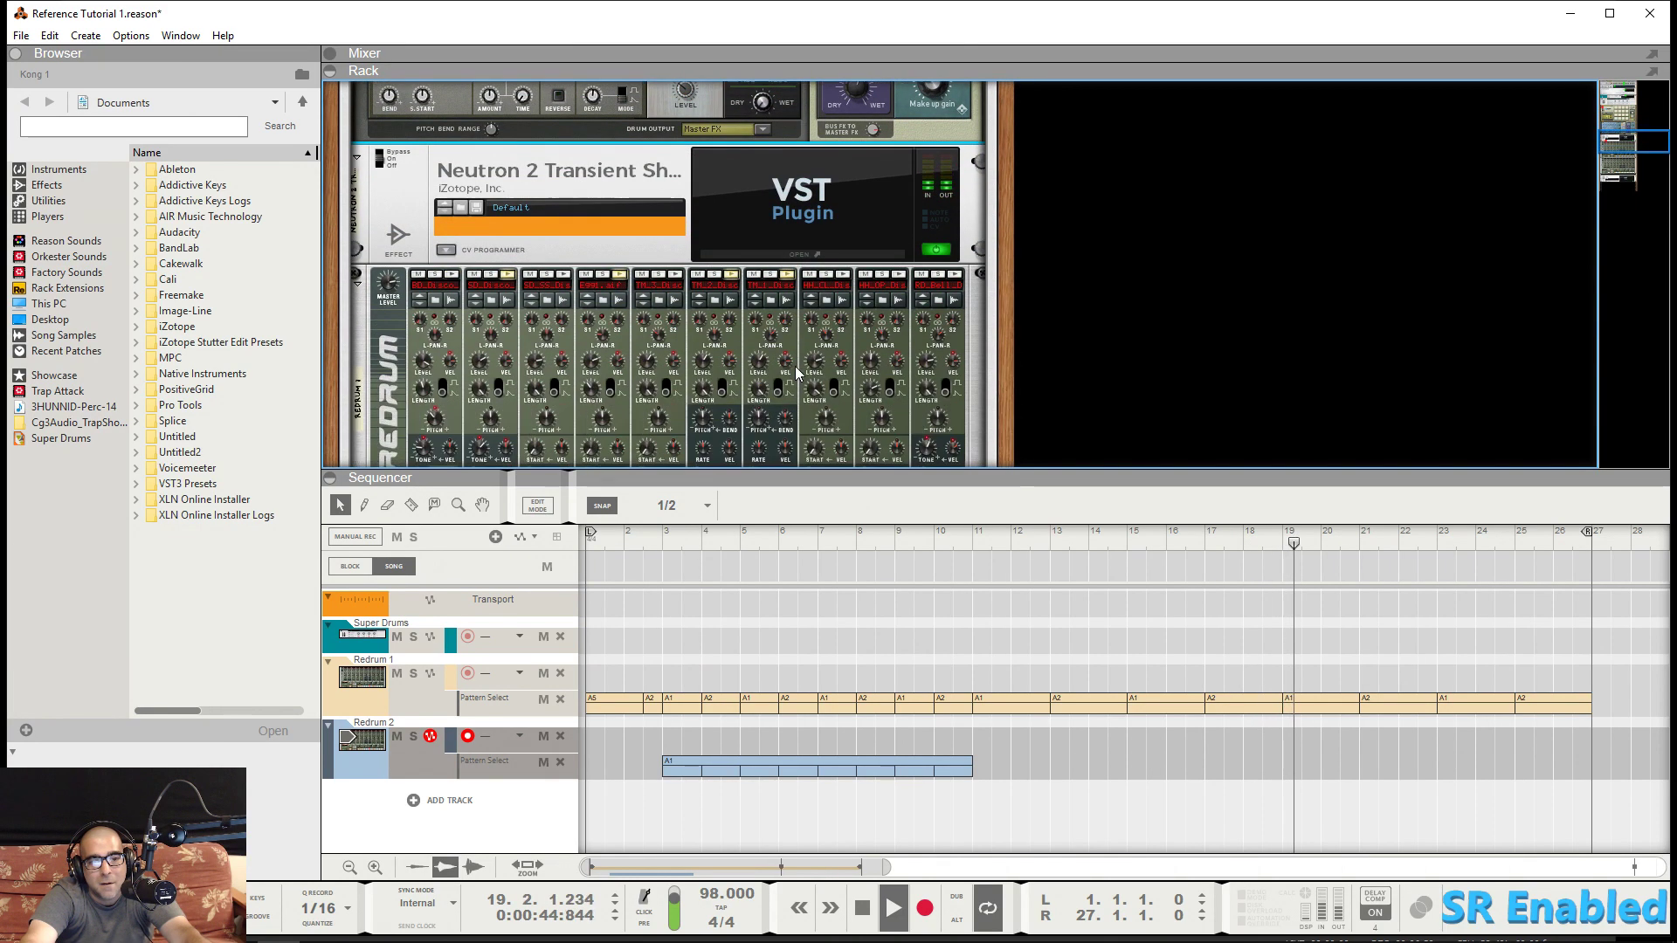
scroll(796, 373, "down", 4)
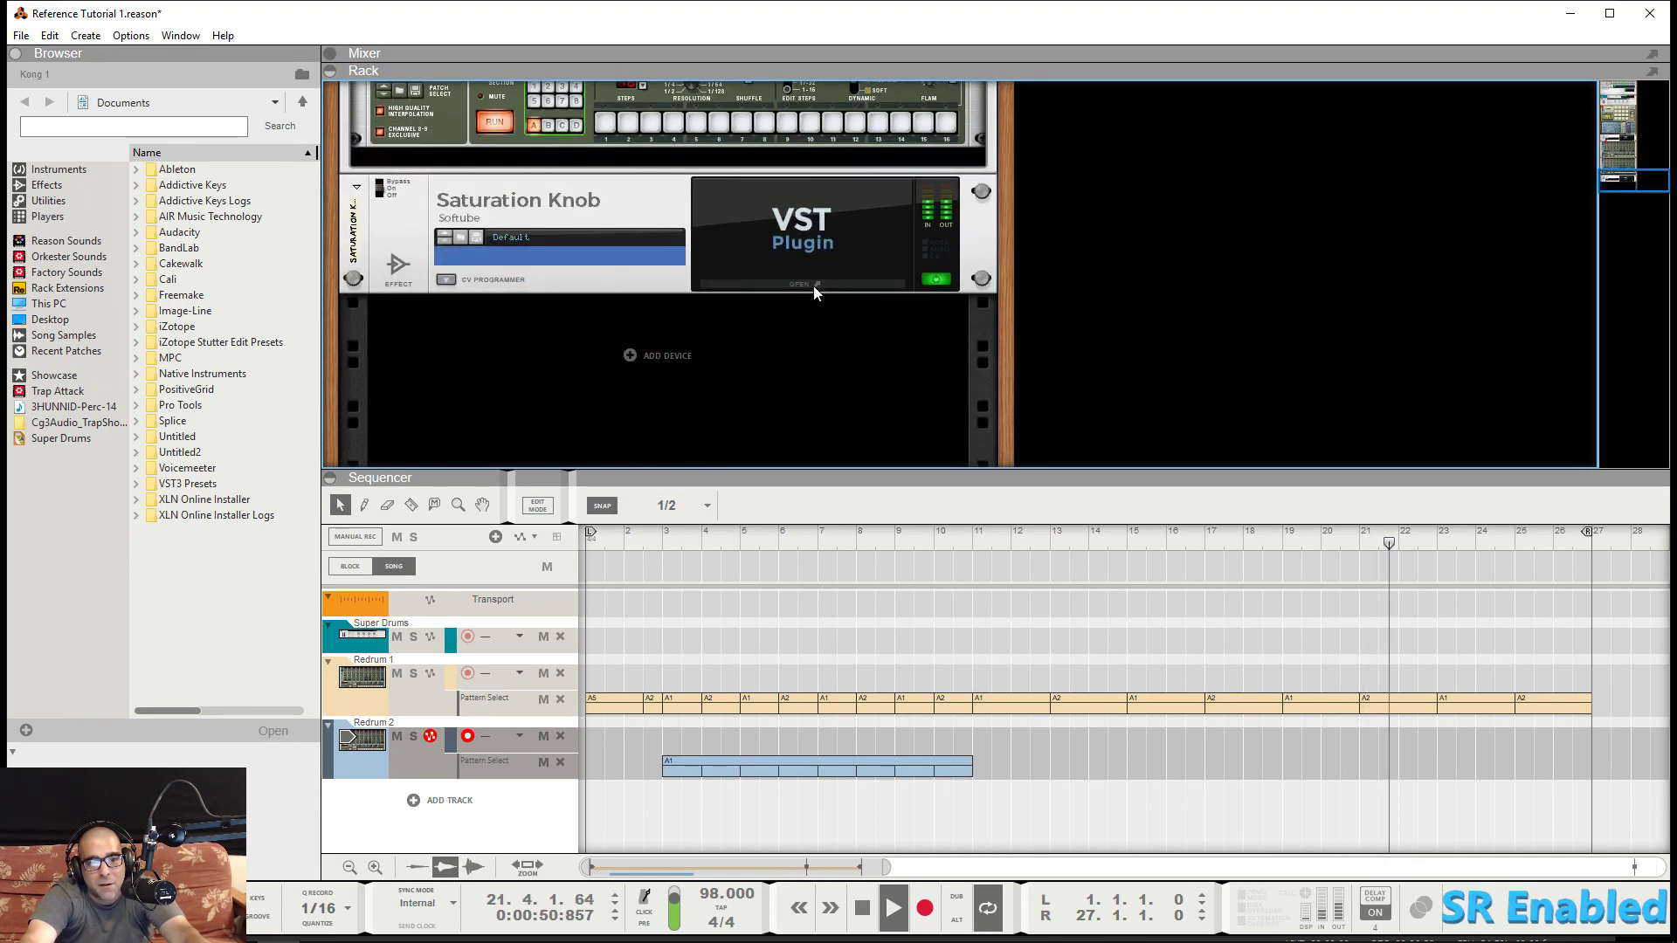
left_click(814, 286)
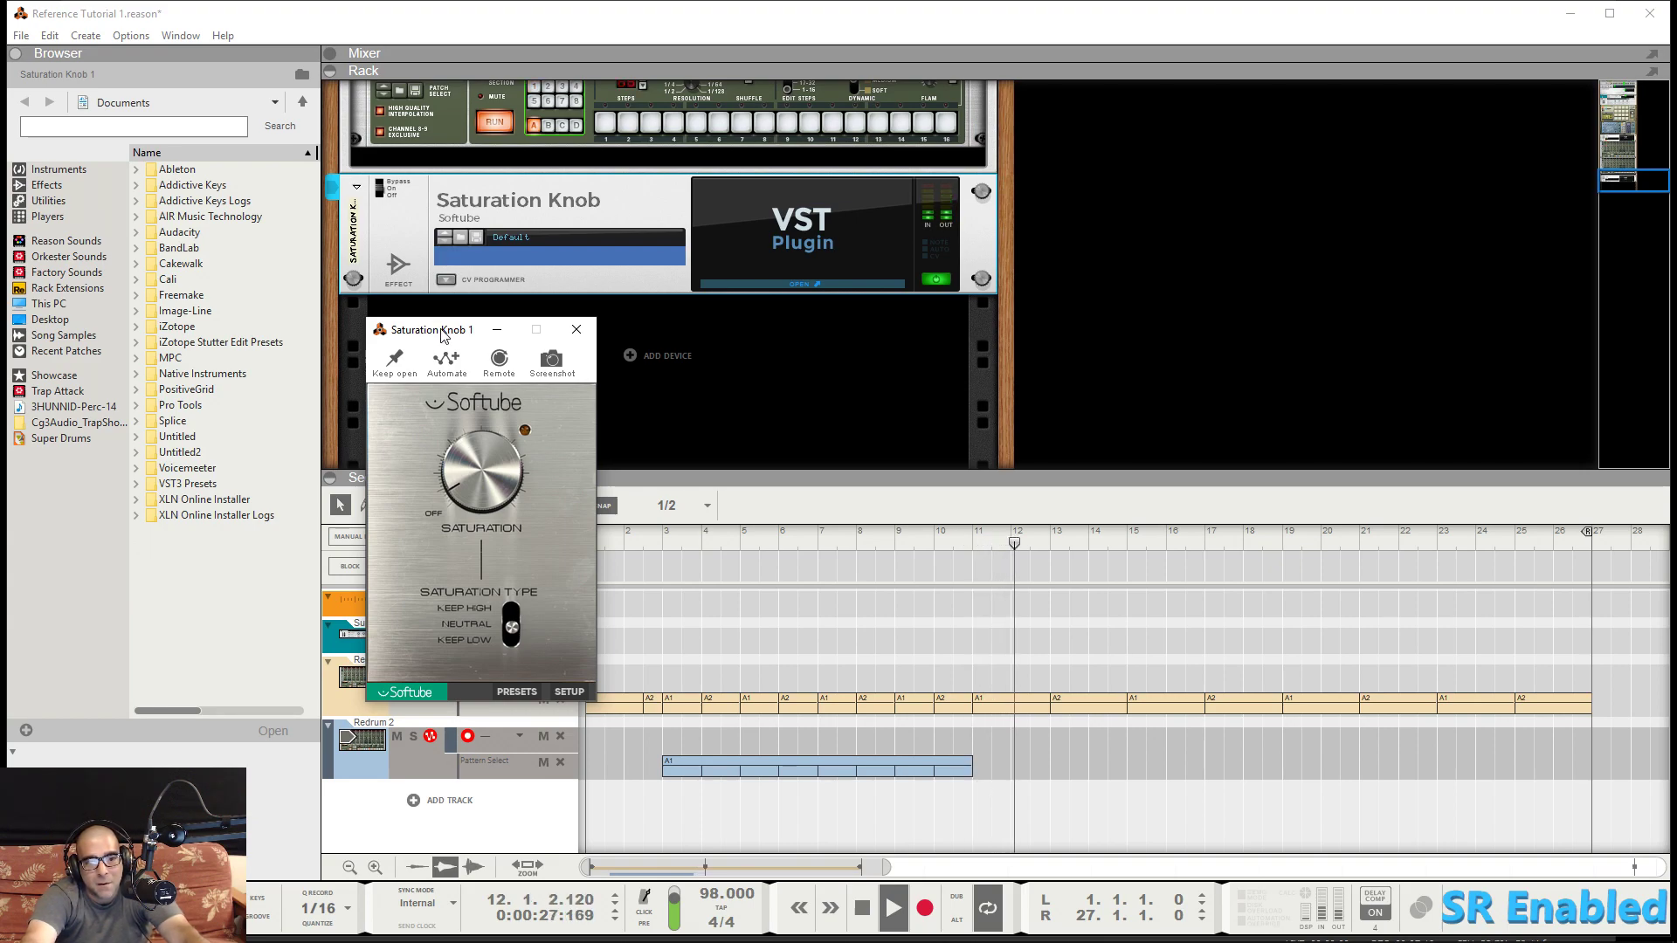
left_click_drag(444, 337, 545, 331)
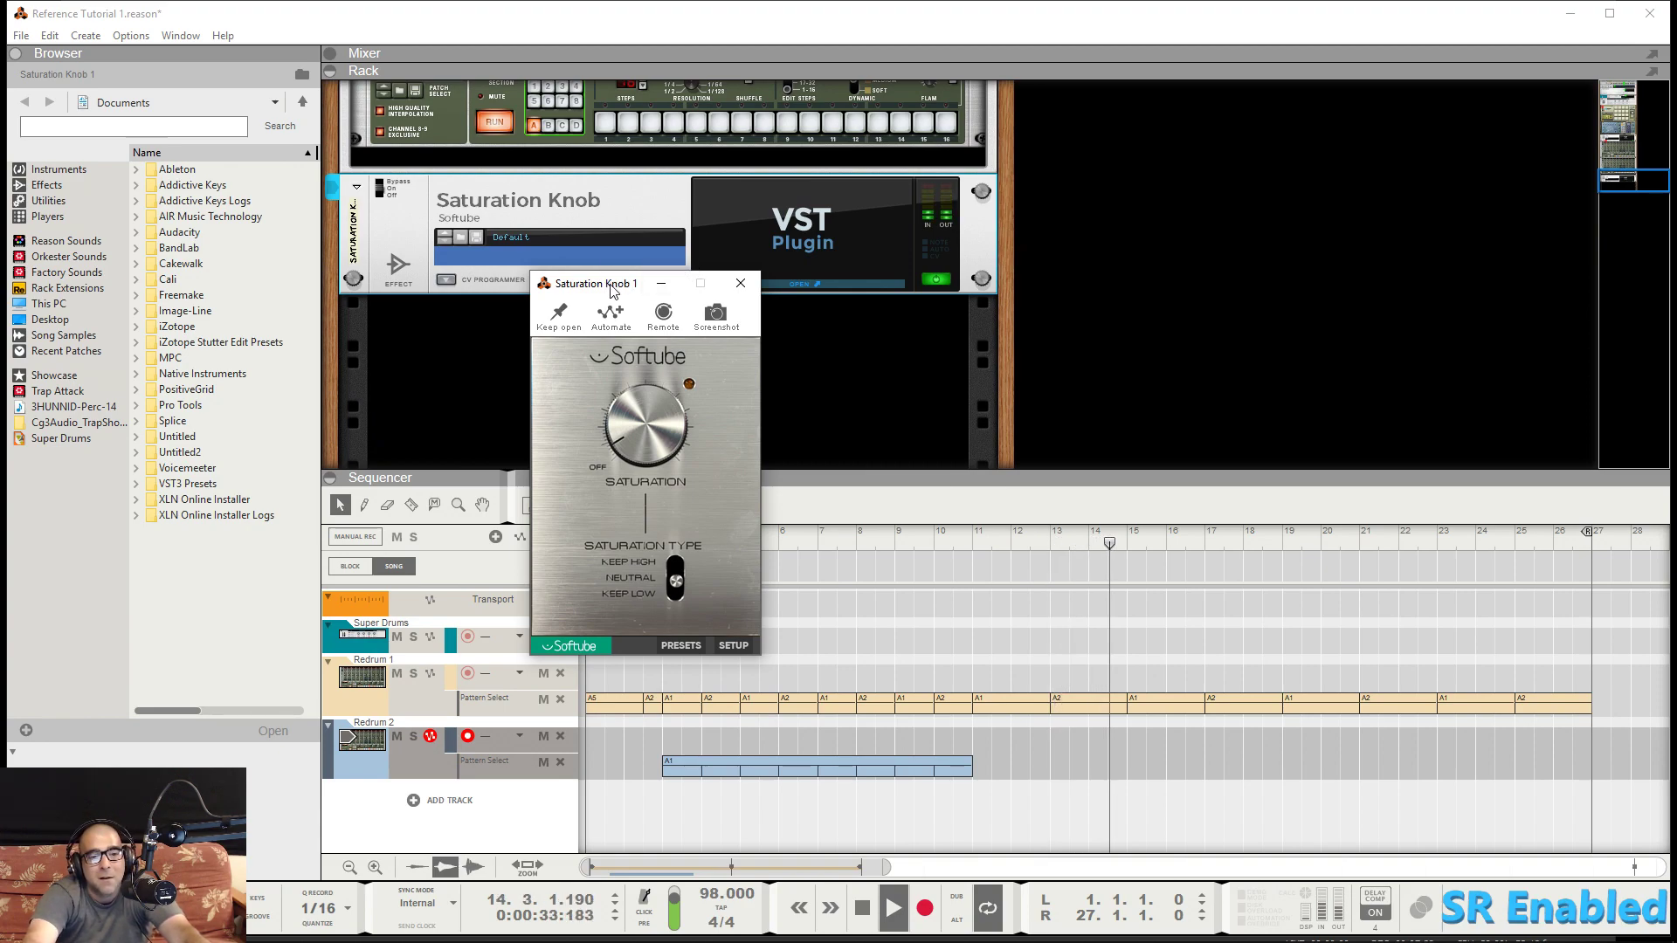
left_click(740, 284)
Step: Glance back at the Redrum units, then reopen the Saturation Knob to recheck its settings and close it
scroll(659, 360, "up", 5)
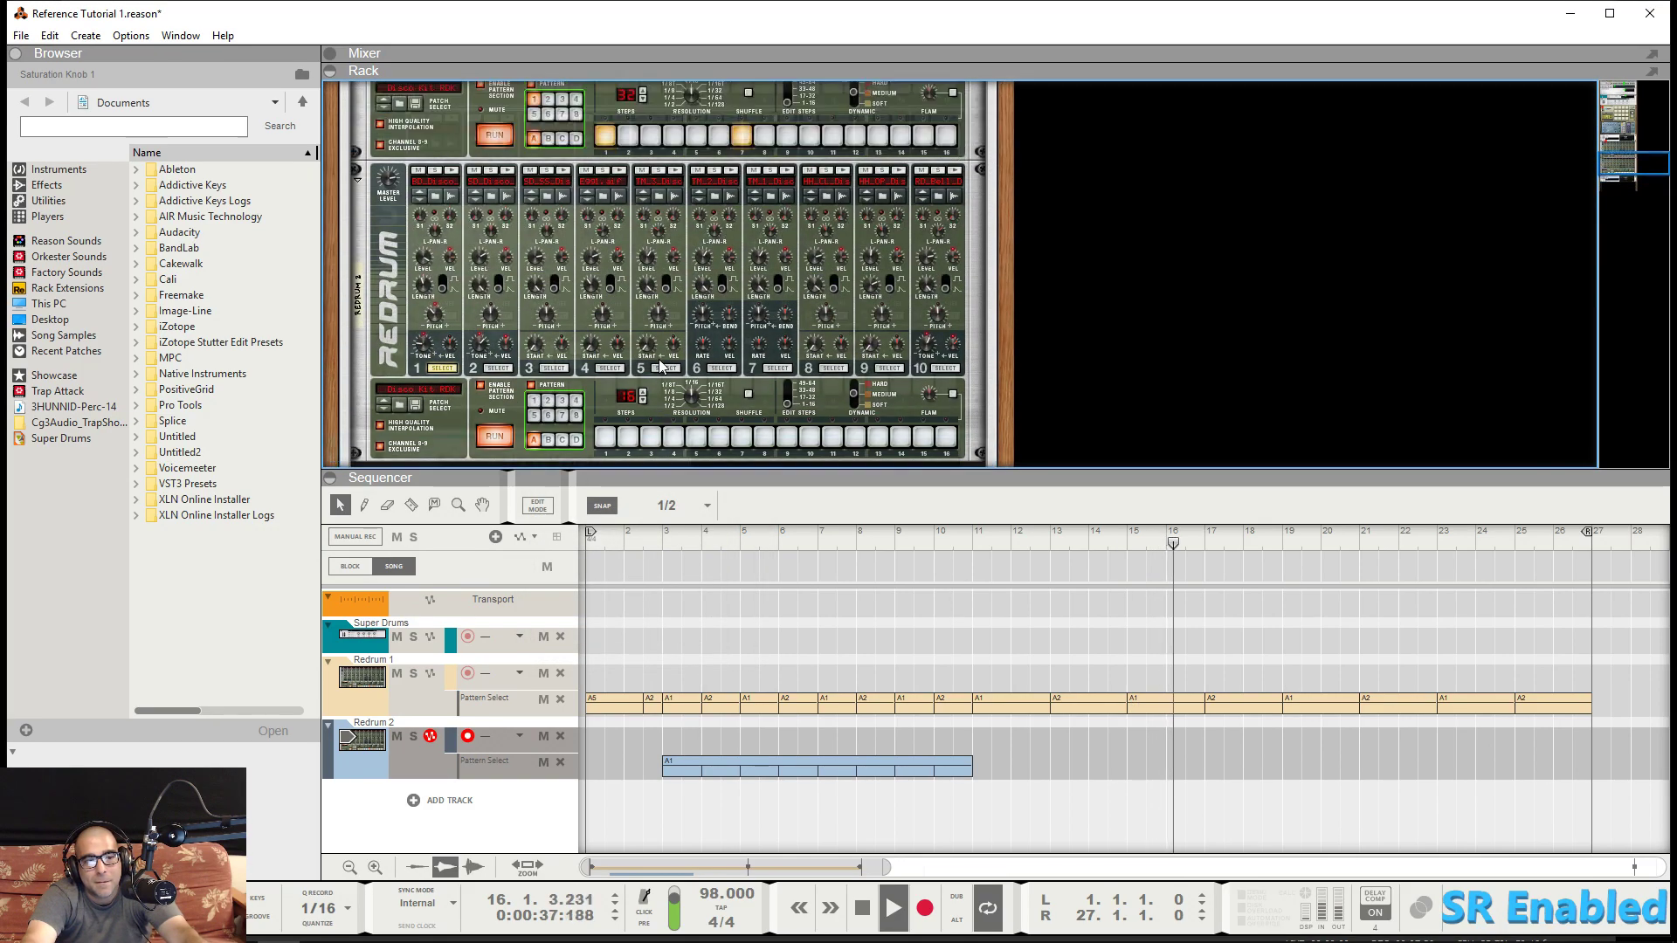
scroll(659, 366, "down", 8)
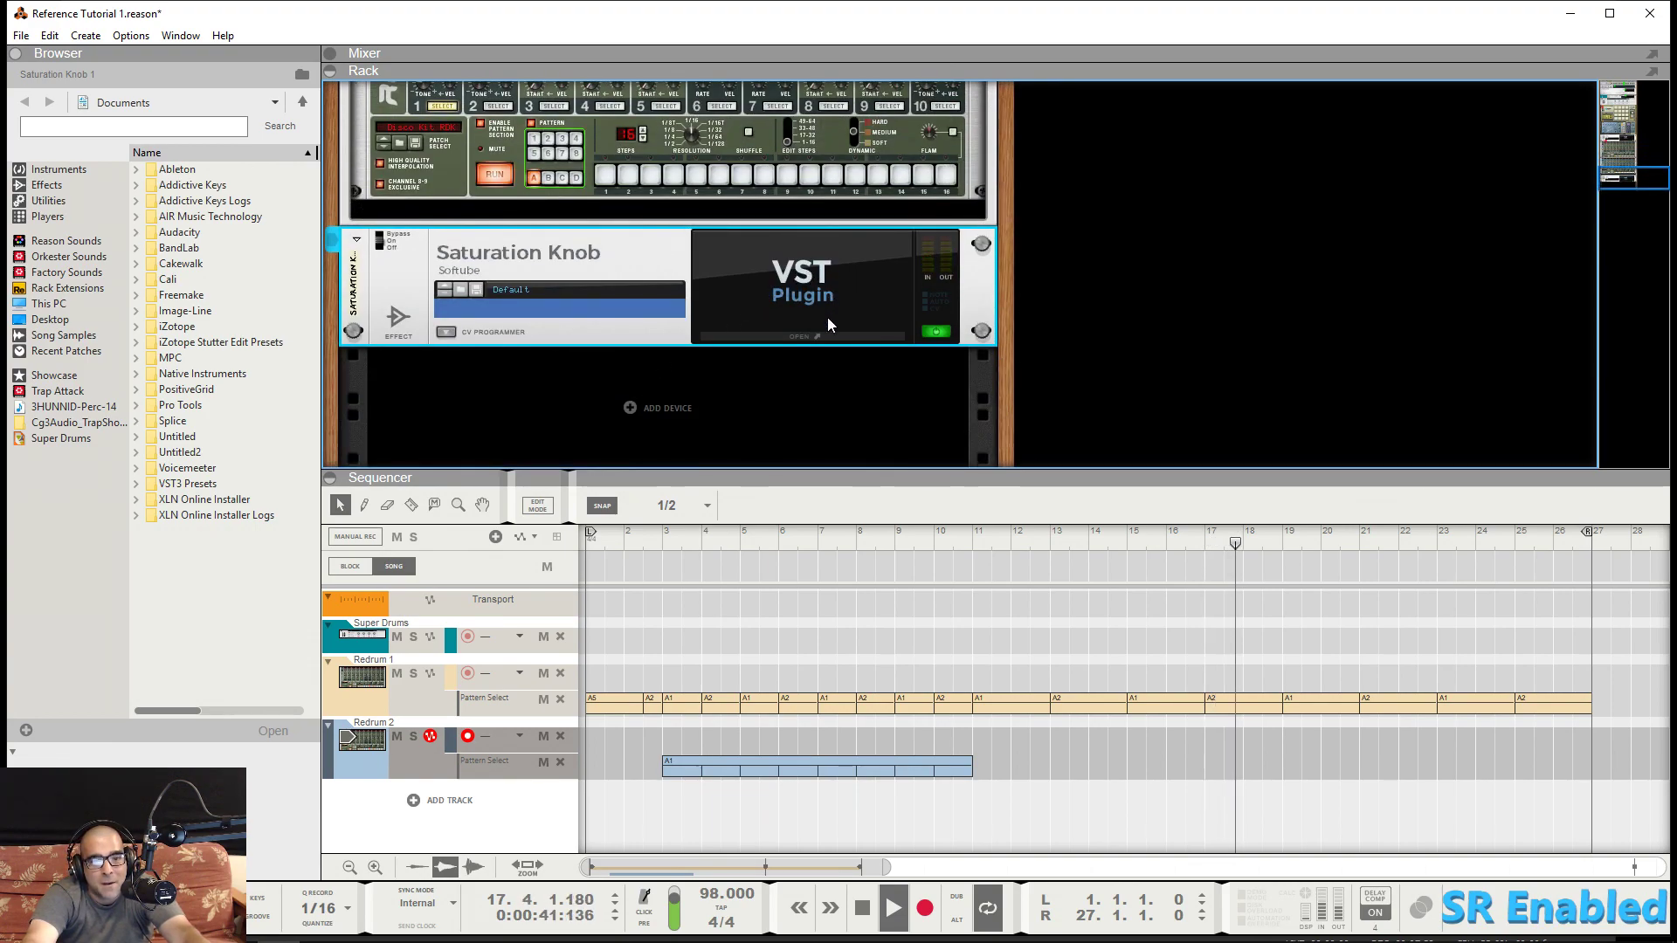
left_click(819, 339)
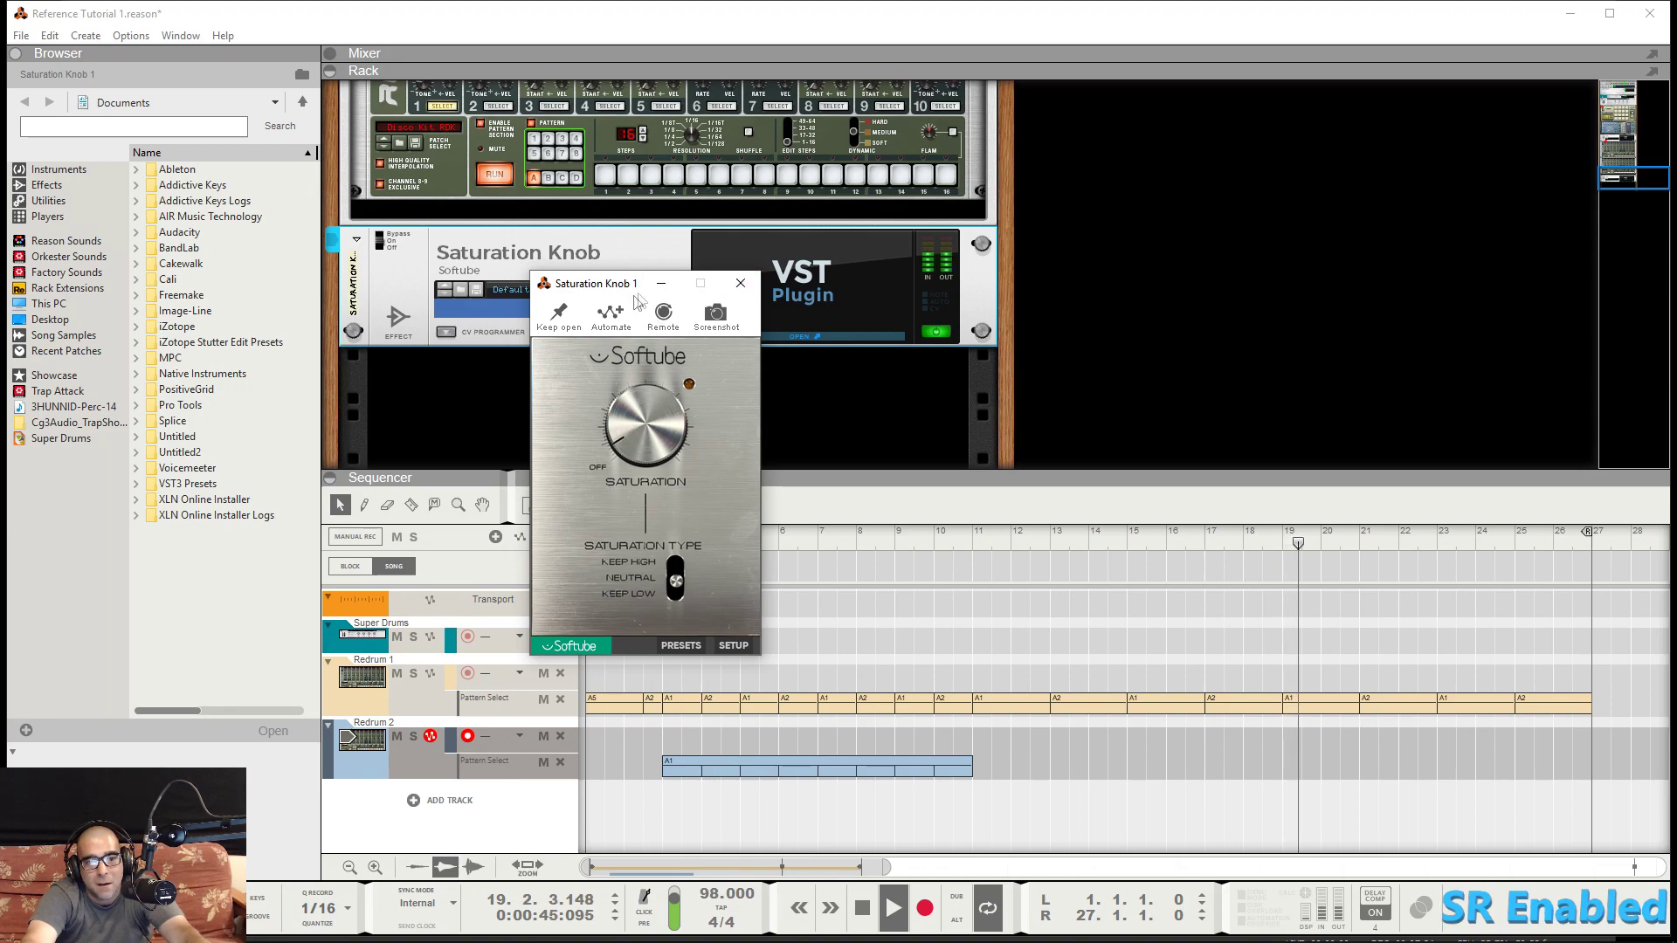
left_click(741, 284)
Step: Examine the Super Drums device chain during playback, from the combinator and Kong through the Neutron 2 Transient Shaper to both Redrum units
scroll(710, 323, "down", 5)
scroll(710, 328, "up", 10)
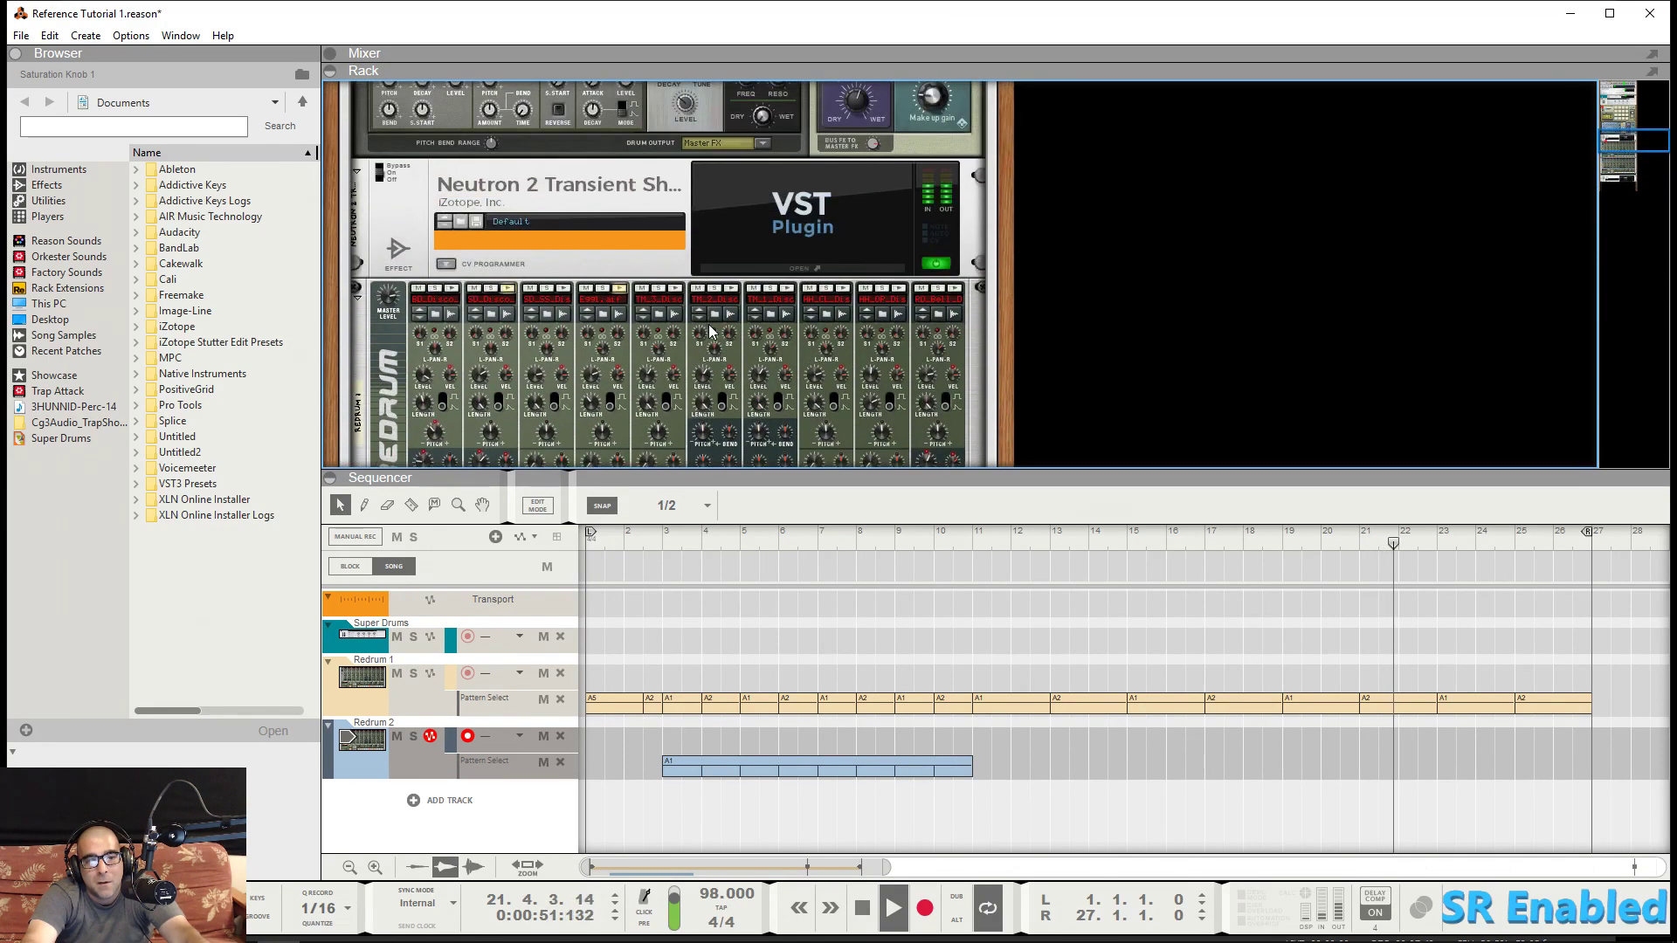
scroll(709, 330, "up", 5)
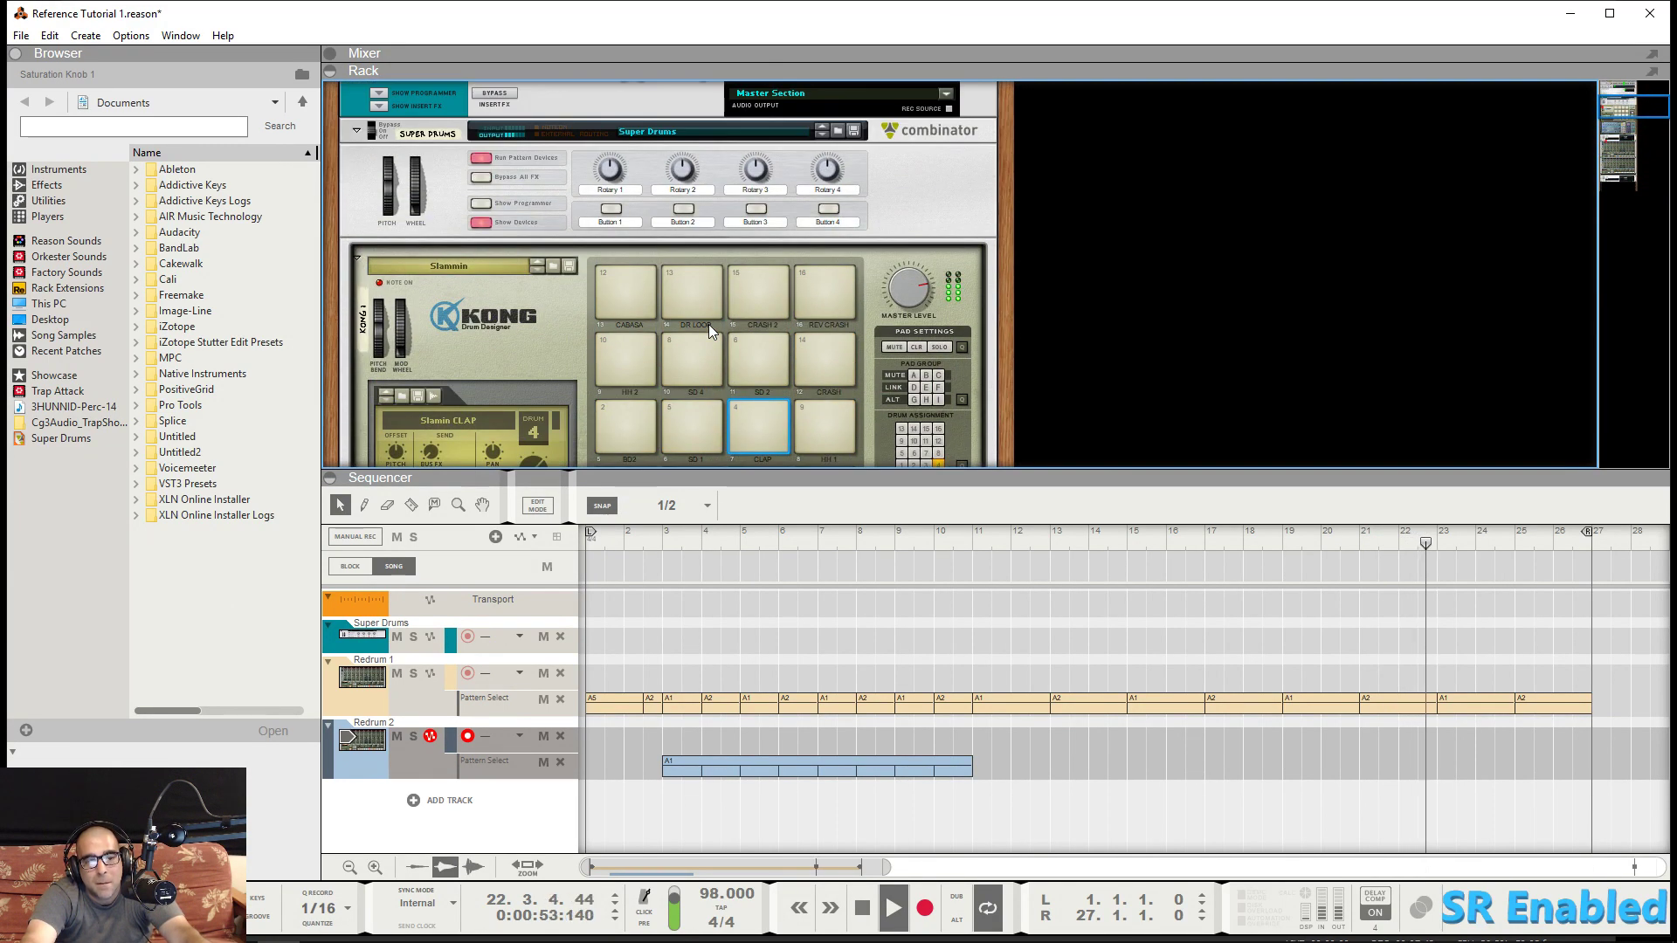
scroll(710, 323, "down", 3)
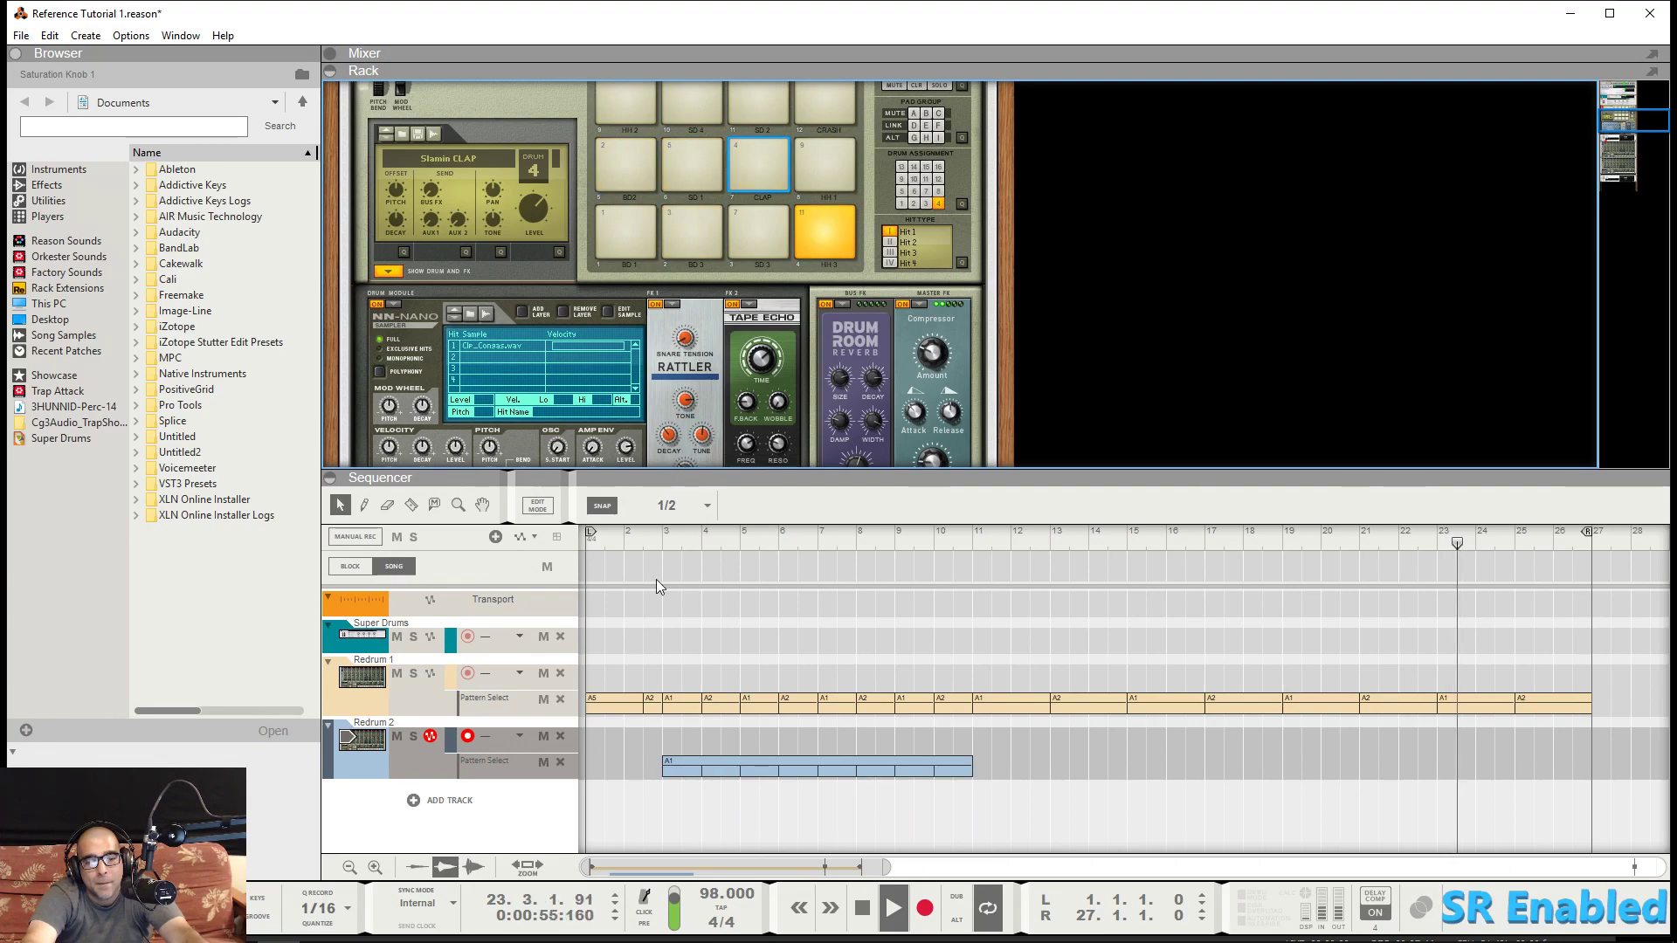
scroll(603, 393, "down", 7)
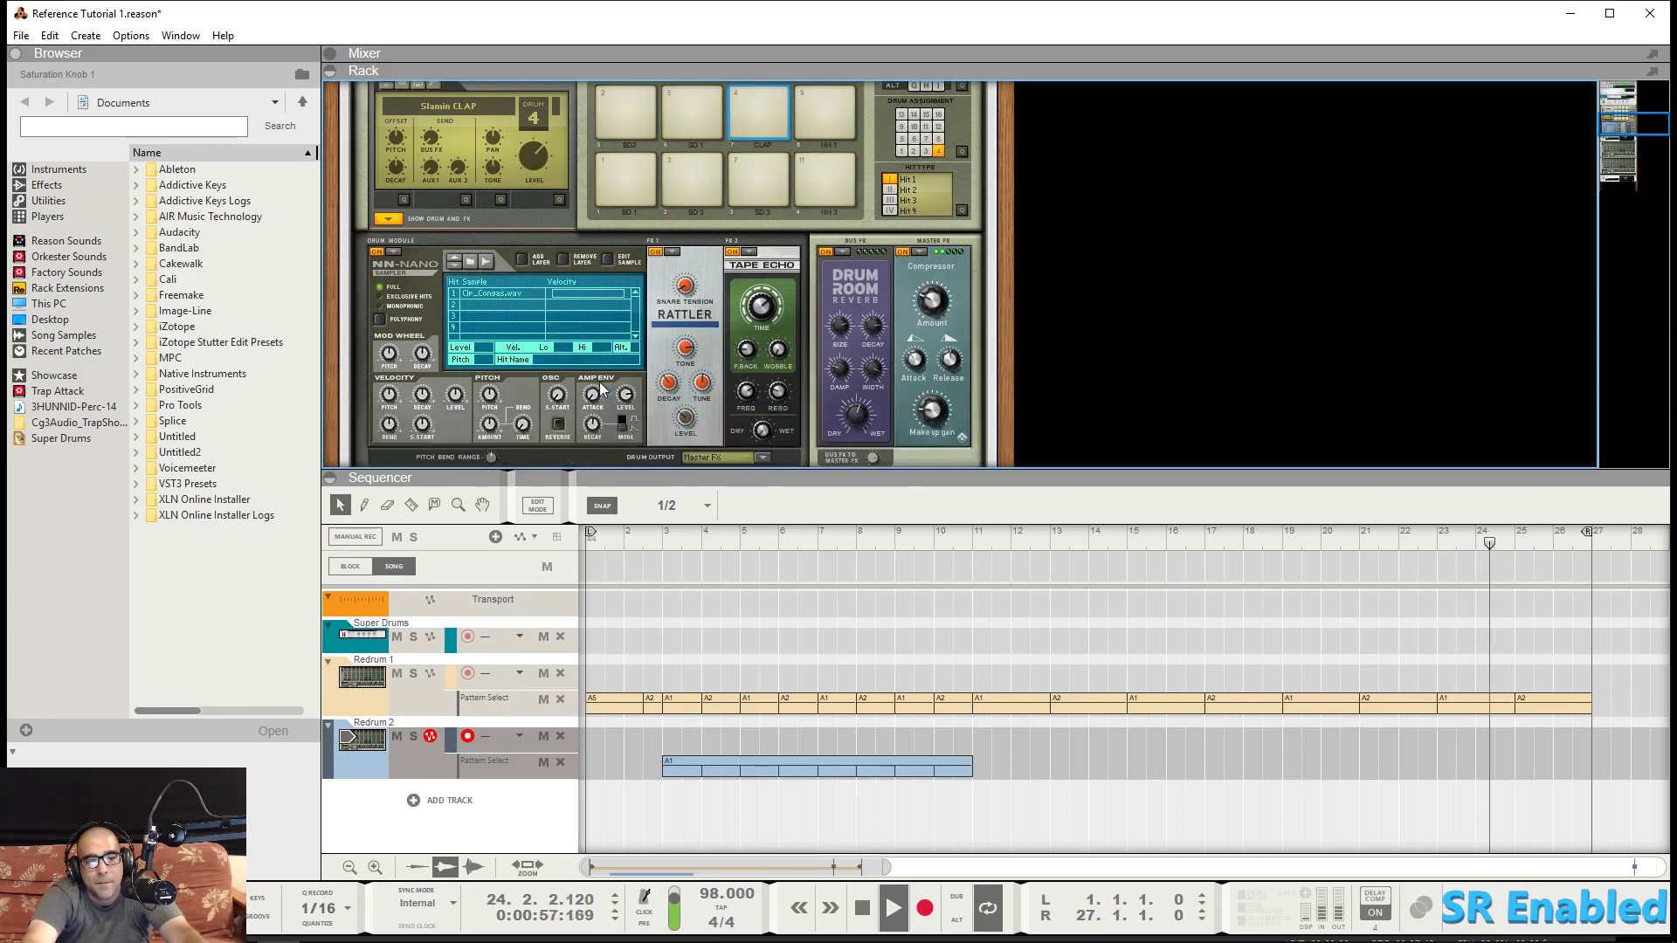
scroll(601, 388, "down", 7)
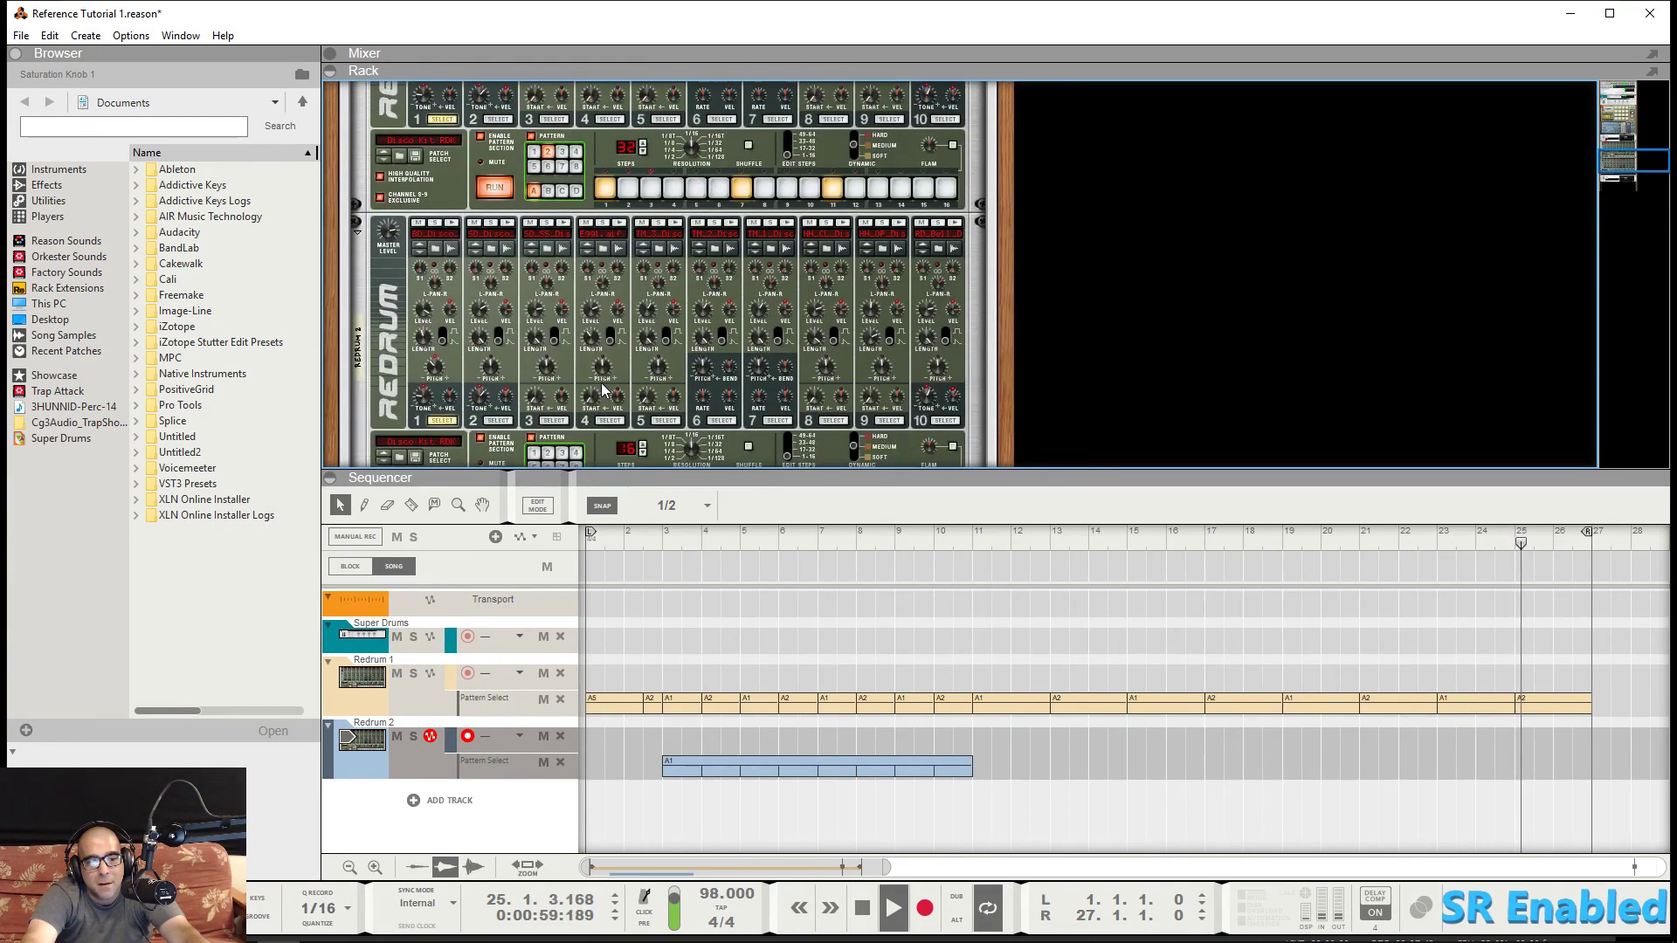
scroll(603, 390, "up", 20)
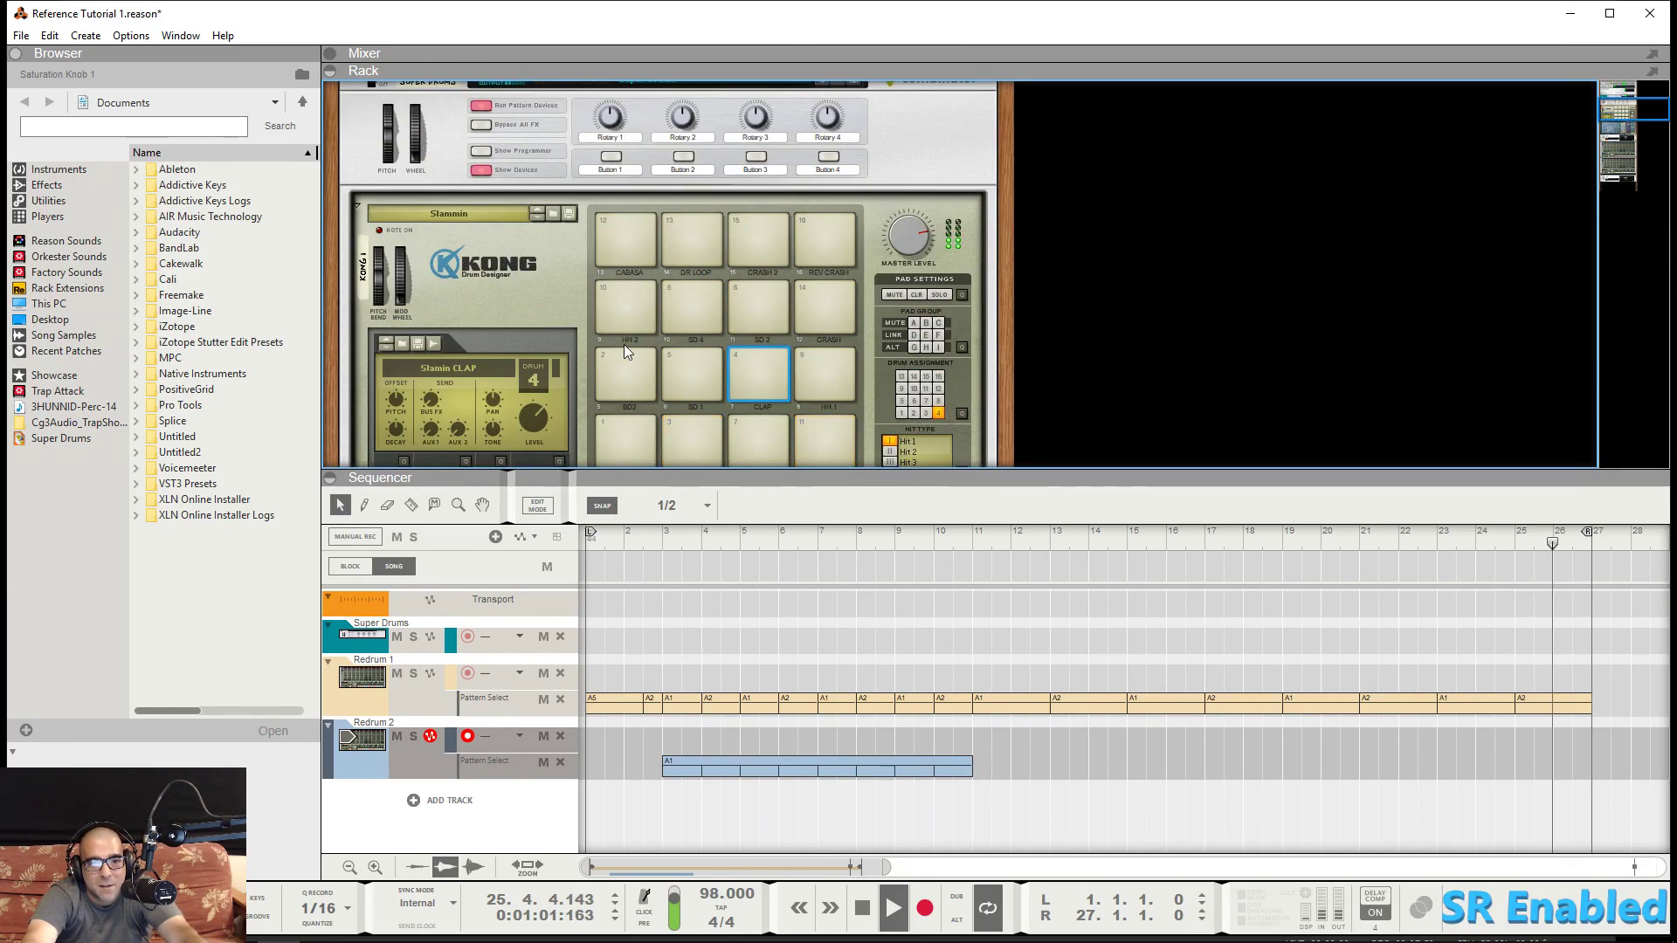
scroll(624, 346, "down", 3)
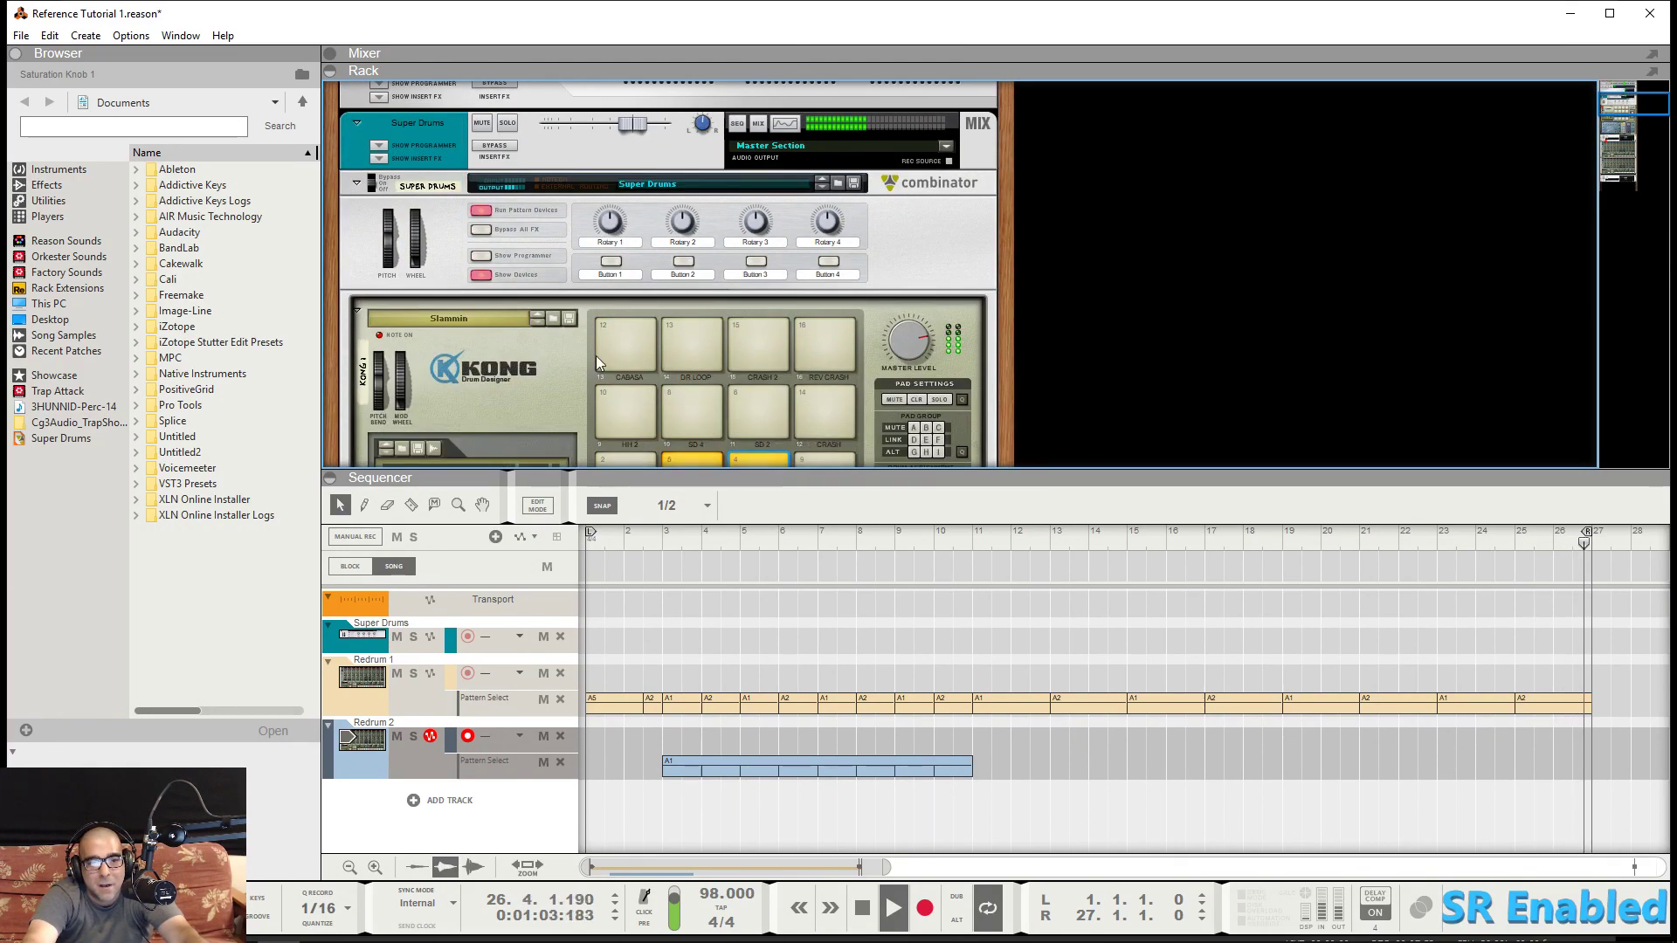
scroll(598, 358, "down", 3)
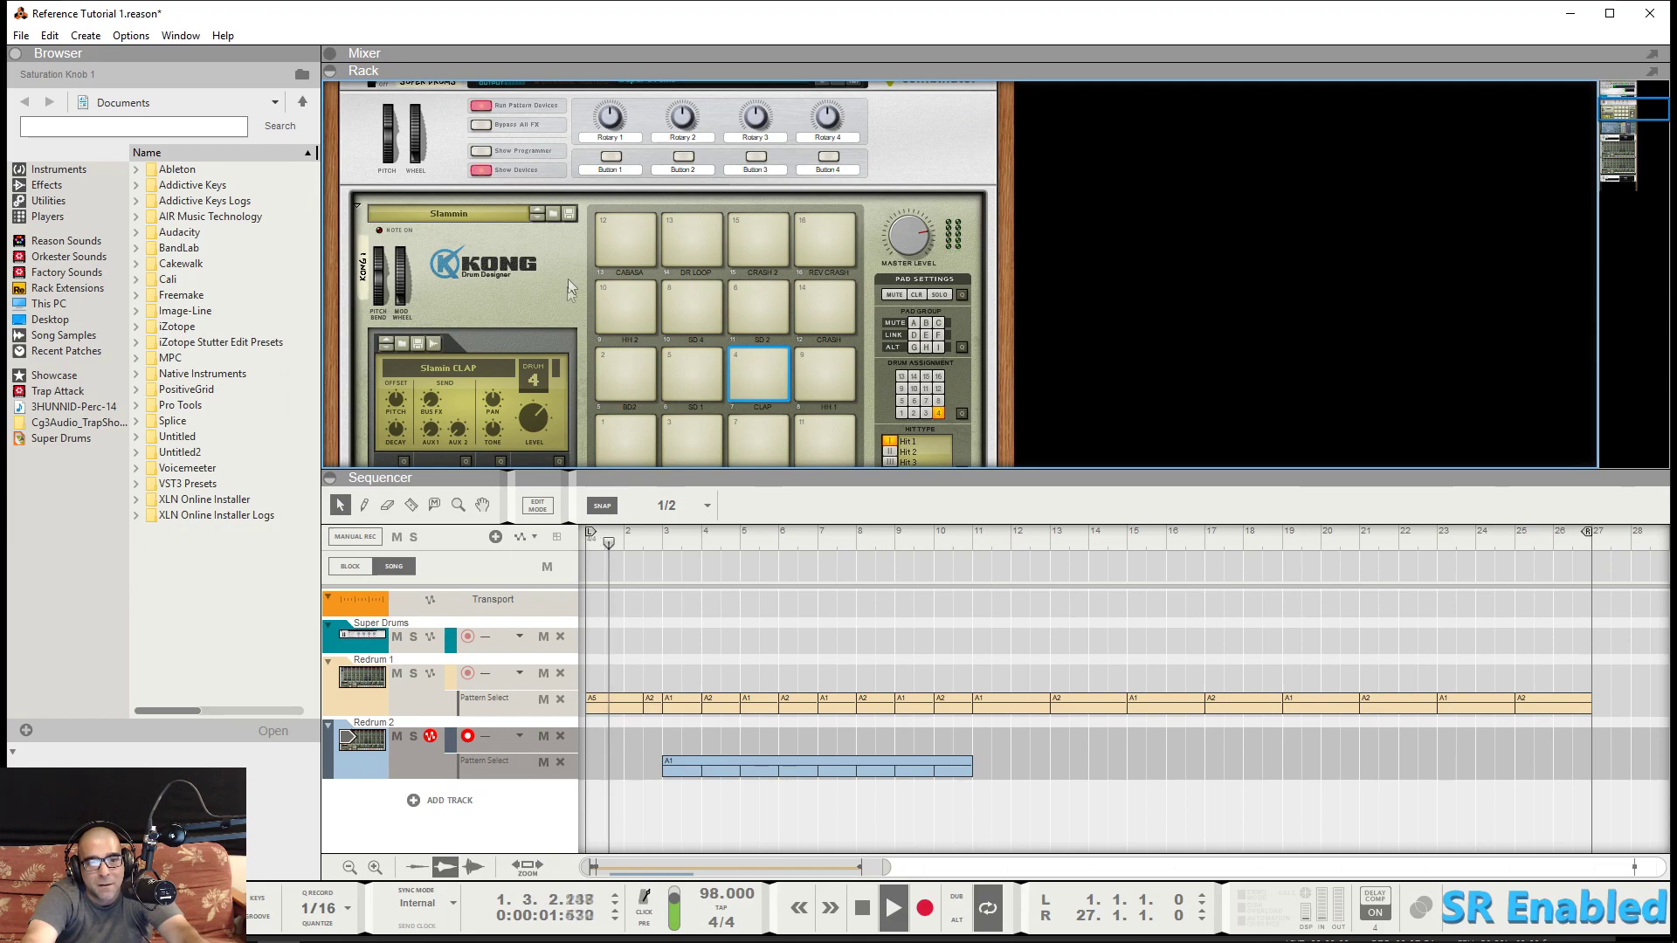
scroll(595, 291, "down", 5)
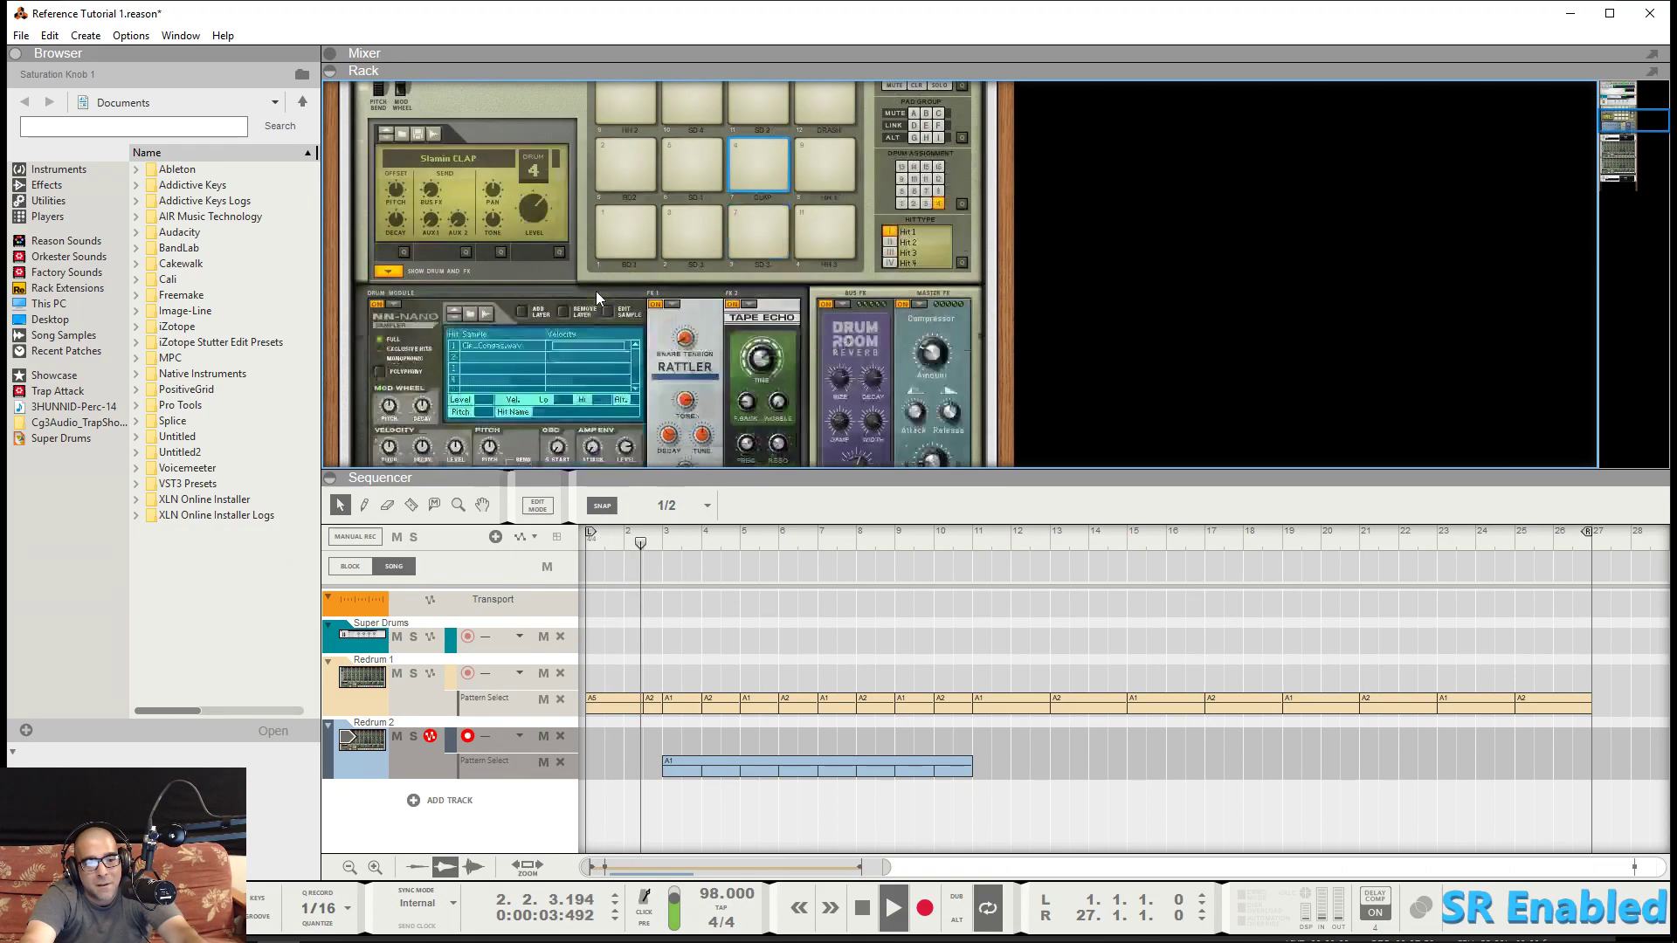
scroll(597, 297, "down", 4)
scroll(598, 297, "down", 4)
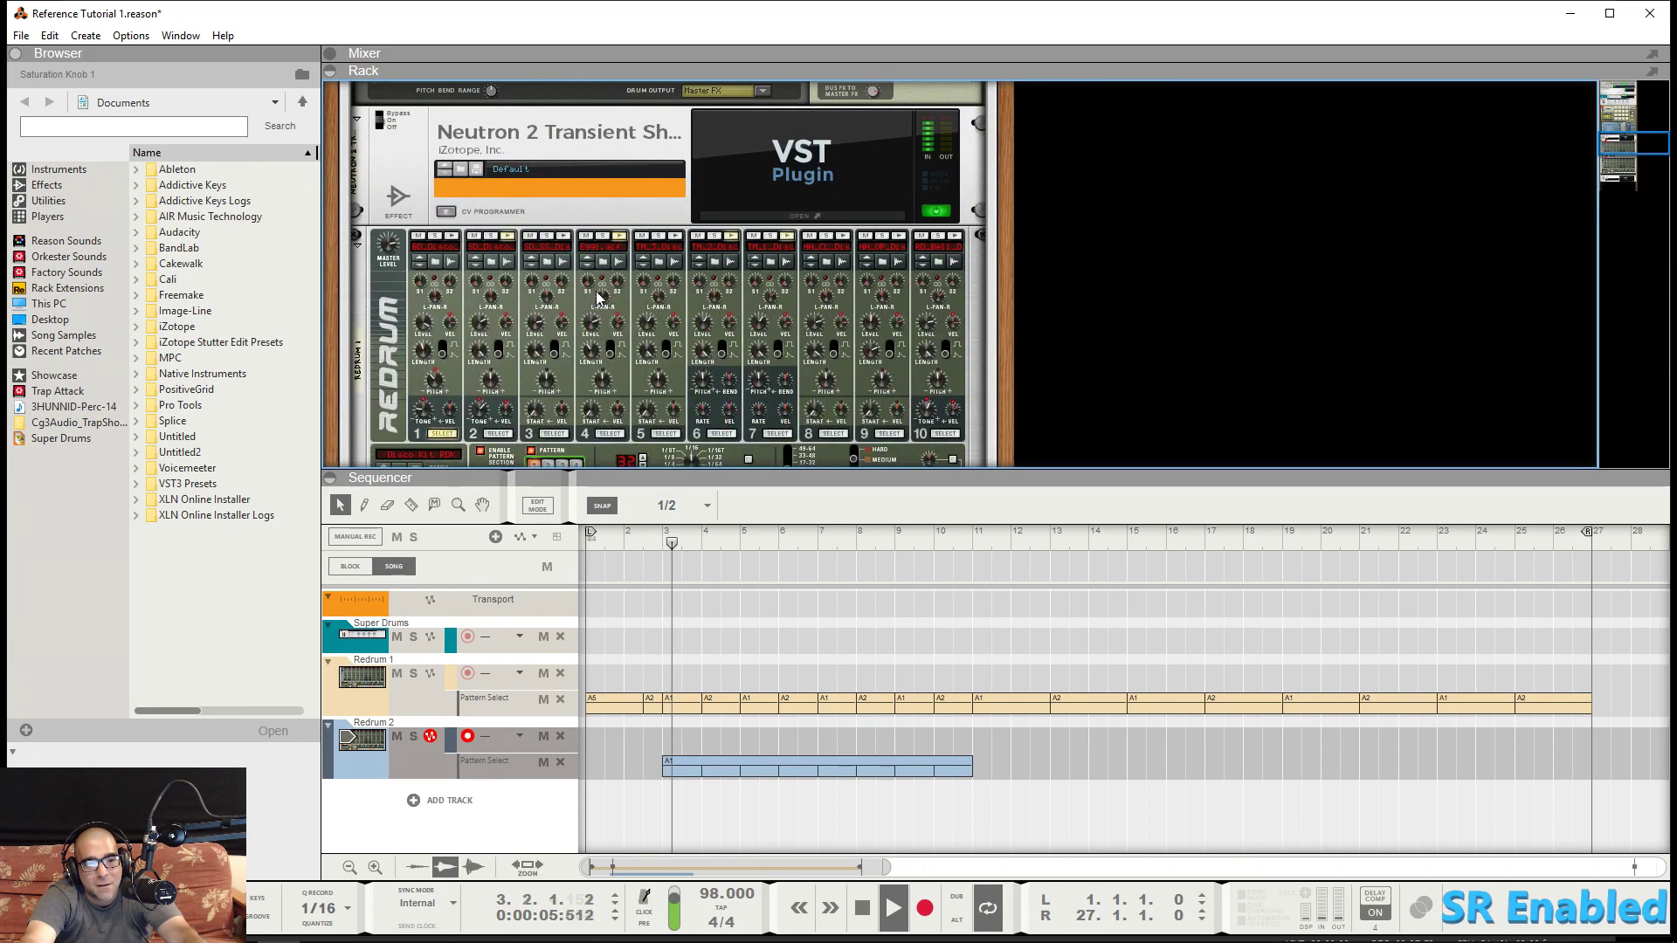
scroll(597, 297, "down", 4)
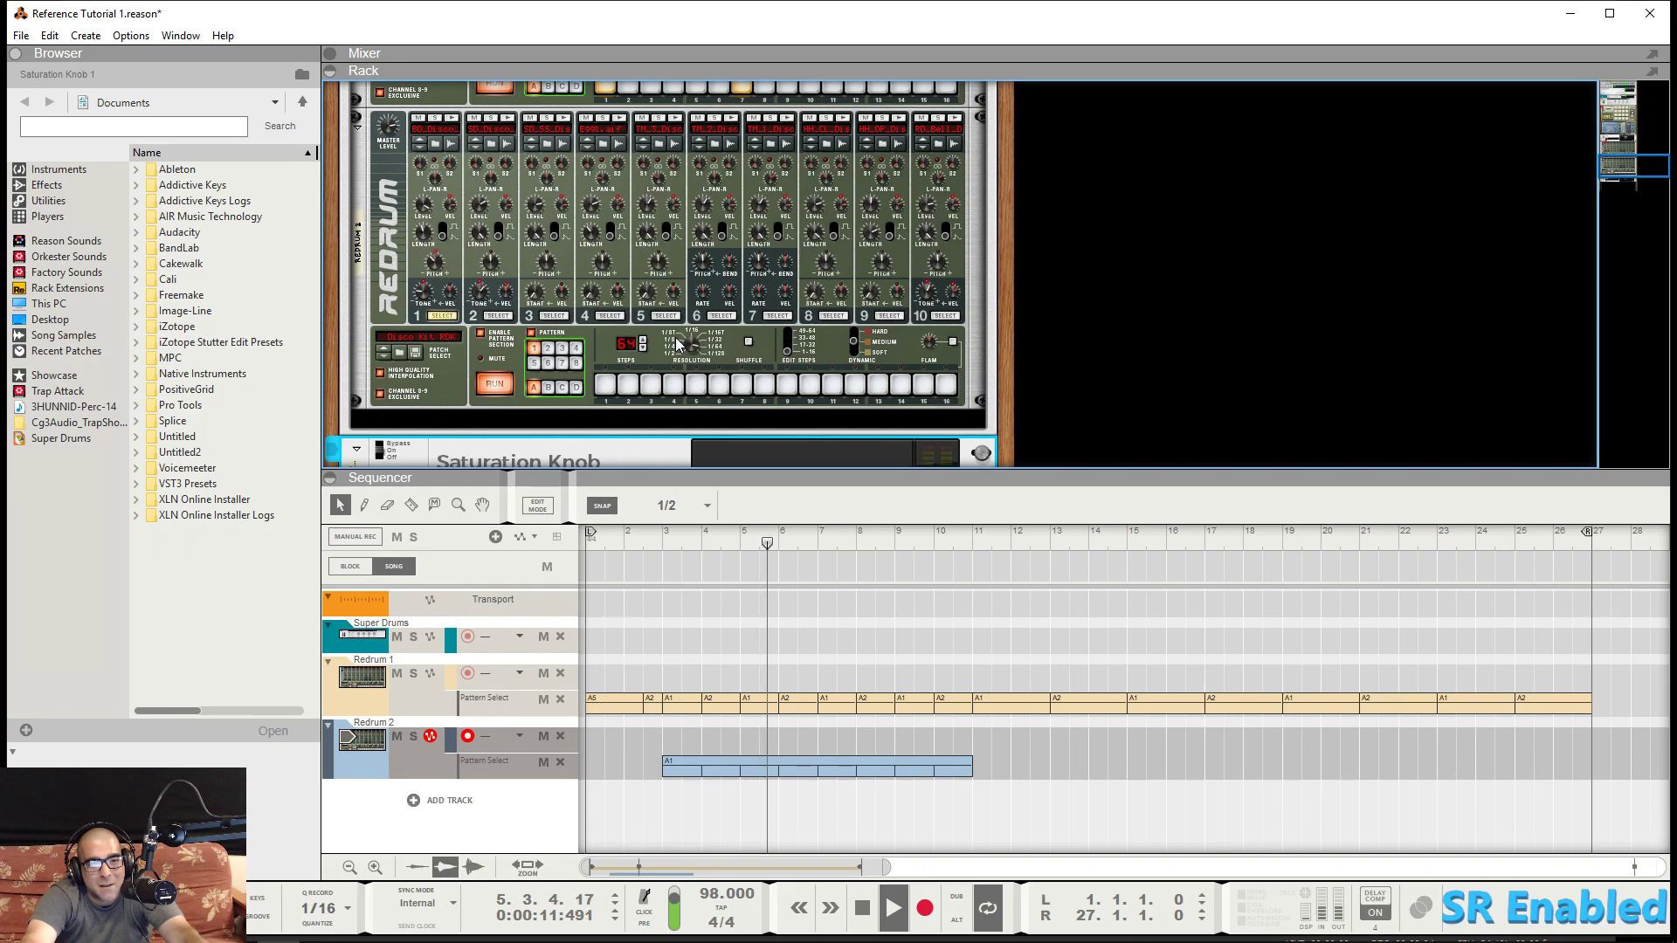
scroll(676, 342, "down", 6)
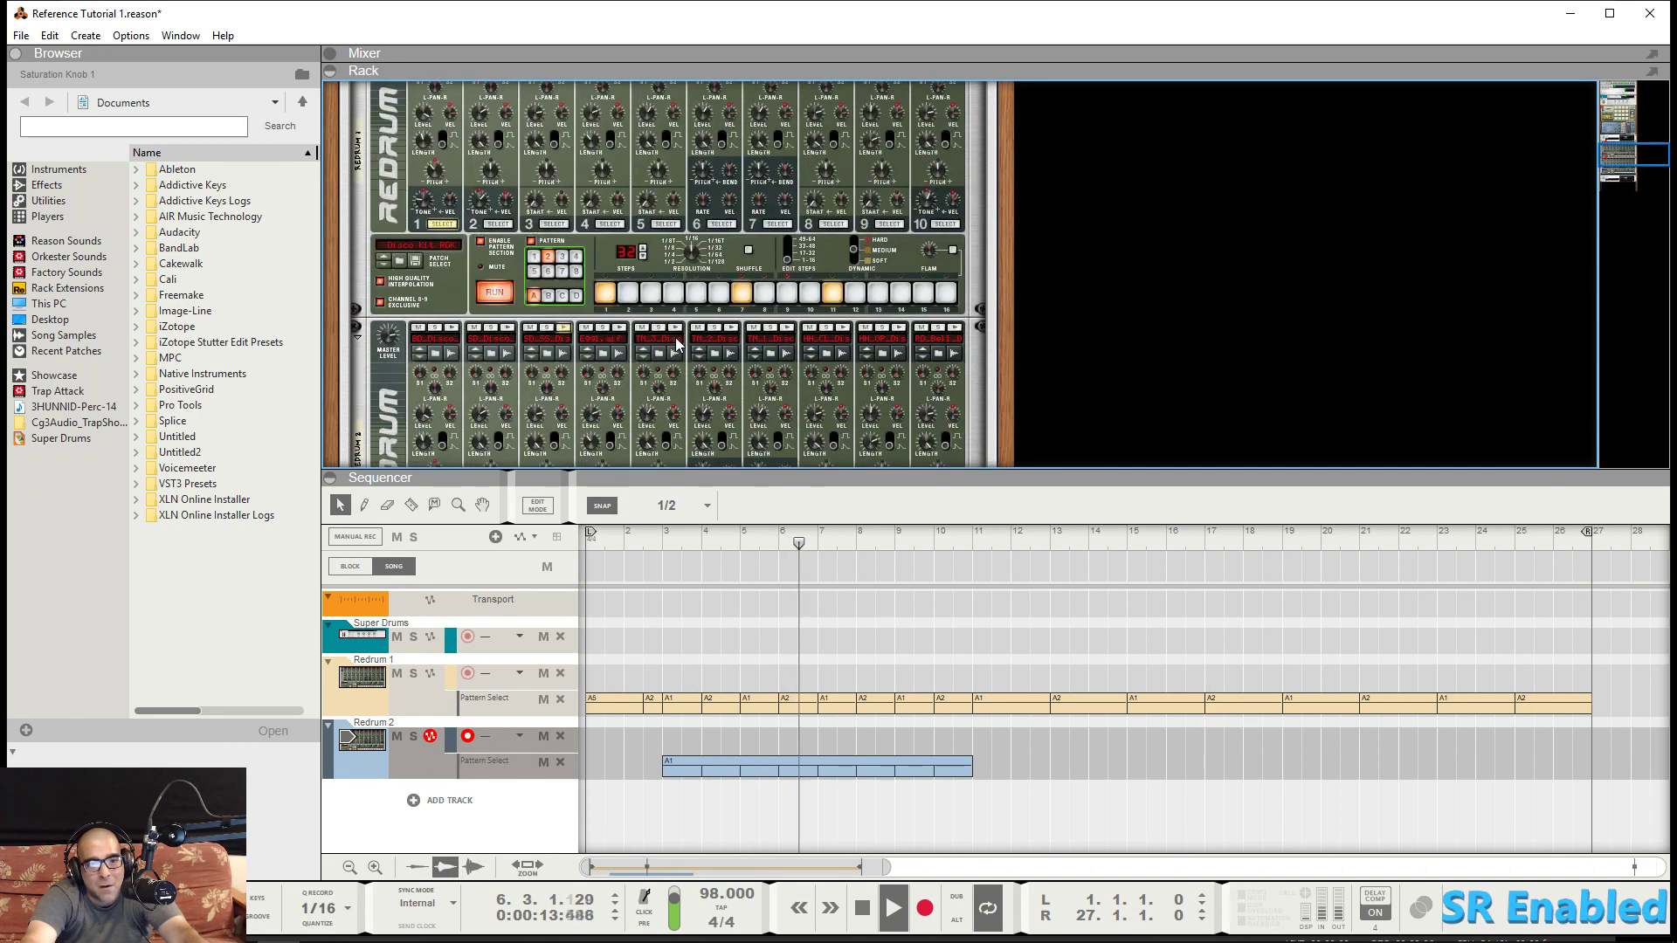
scroll(672, 343, "up", 3)
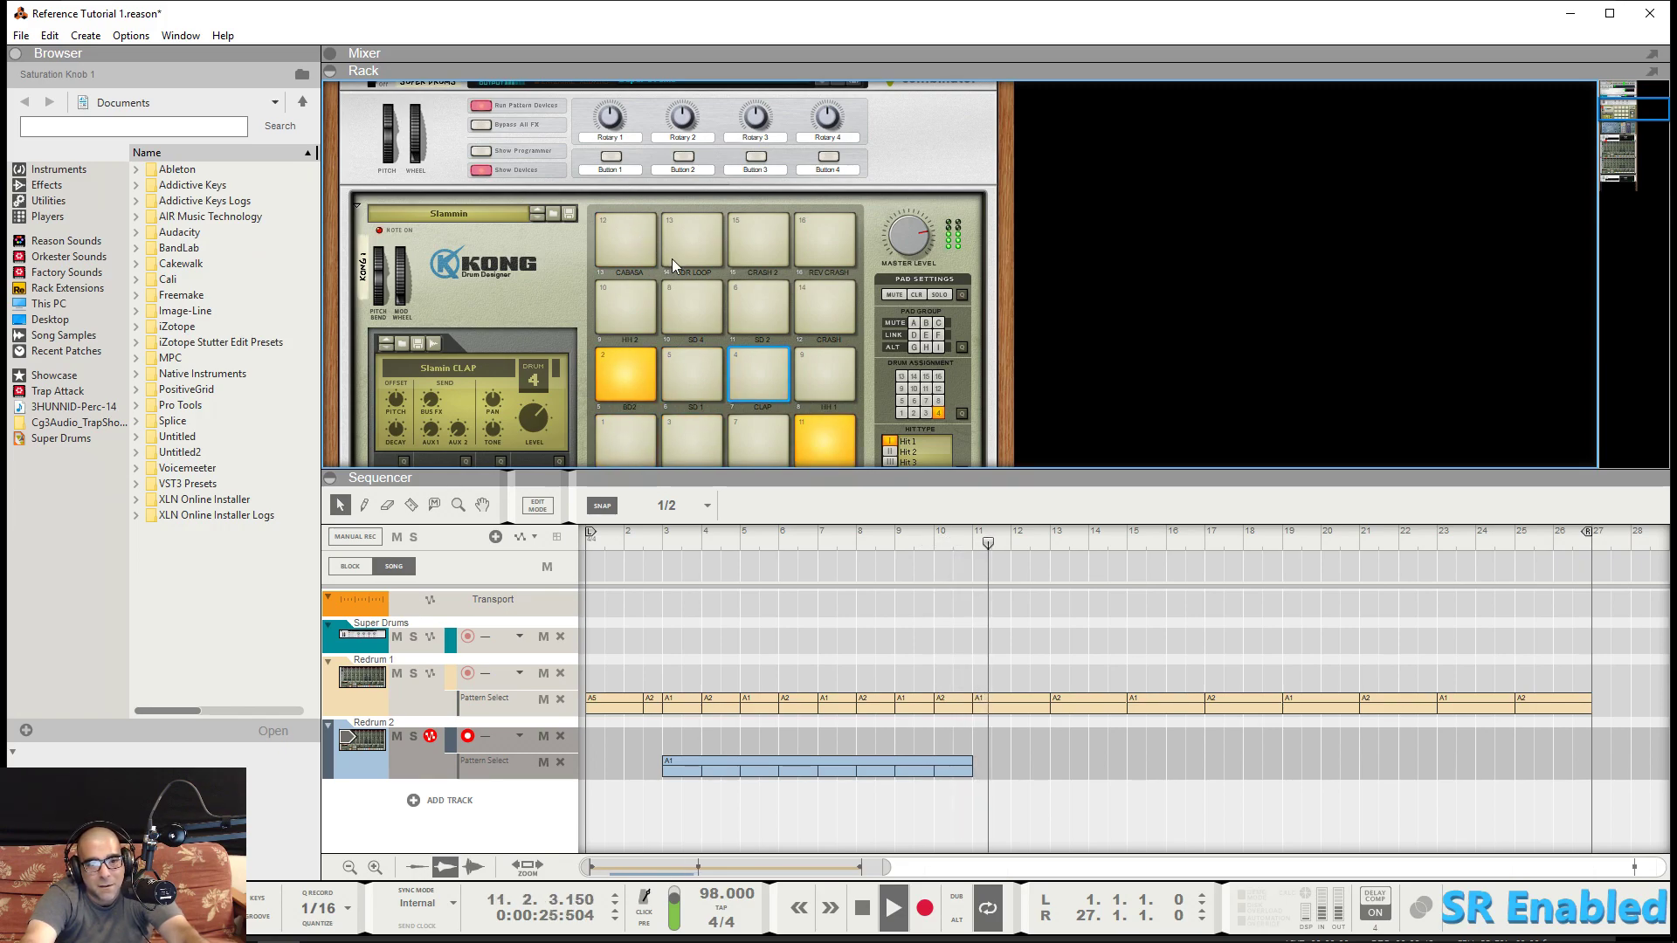
scroll(688, 293, "down", 5)
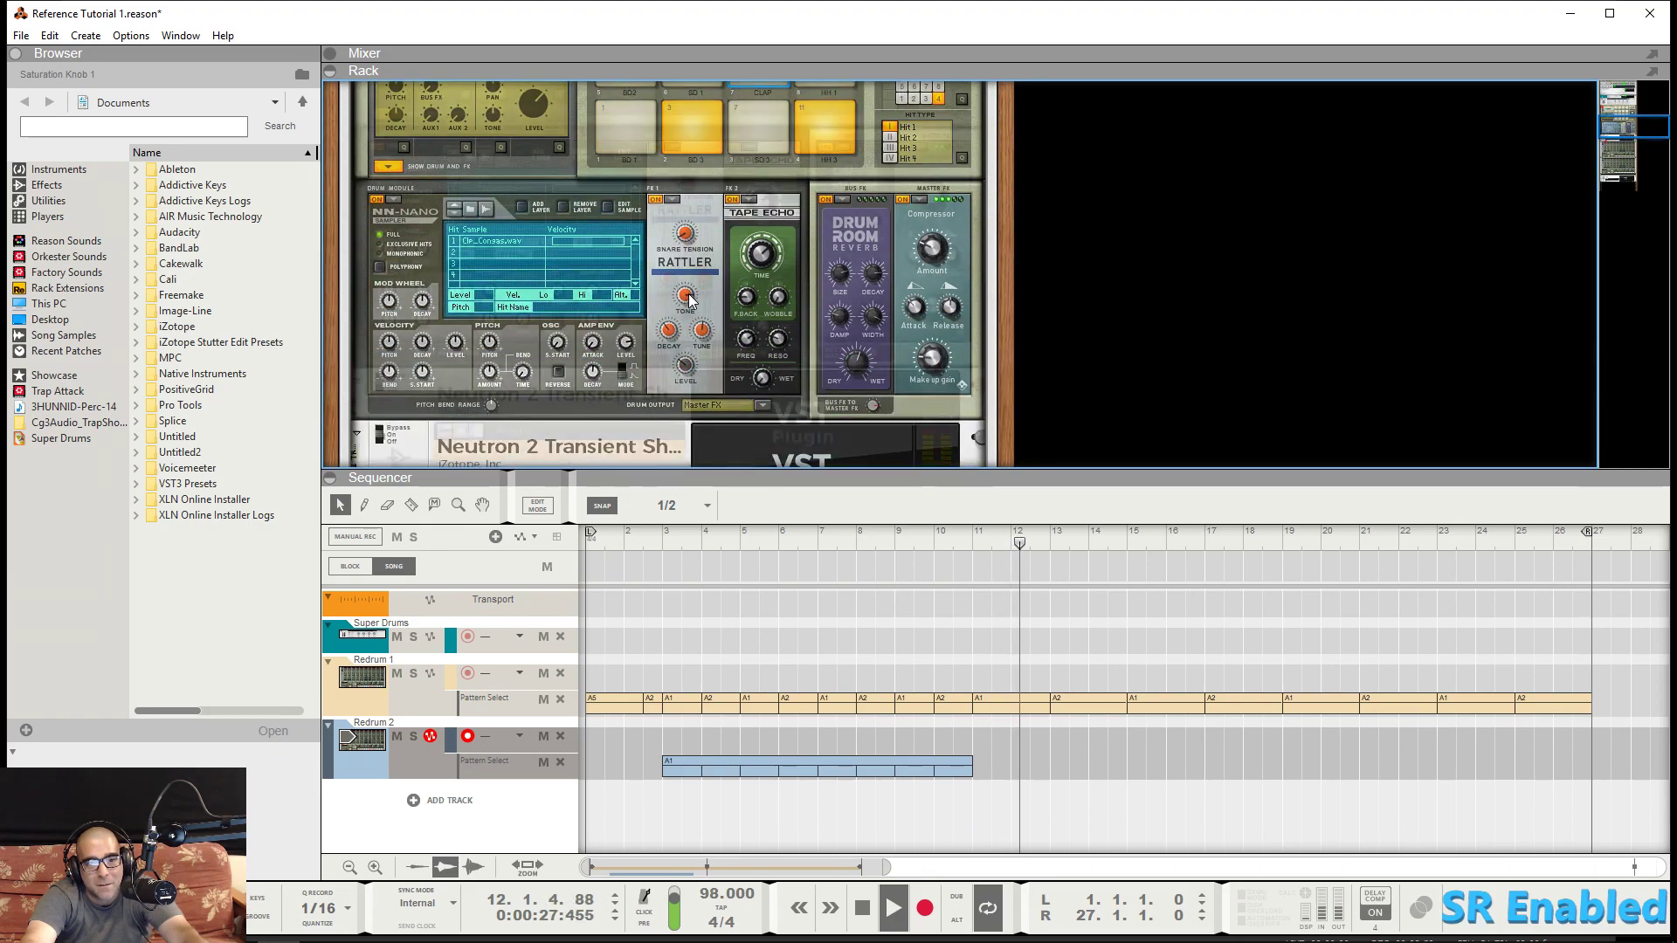
scroll(688, 297, "down", 10)
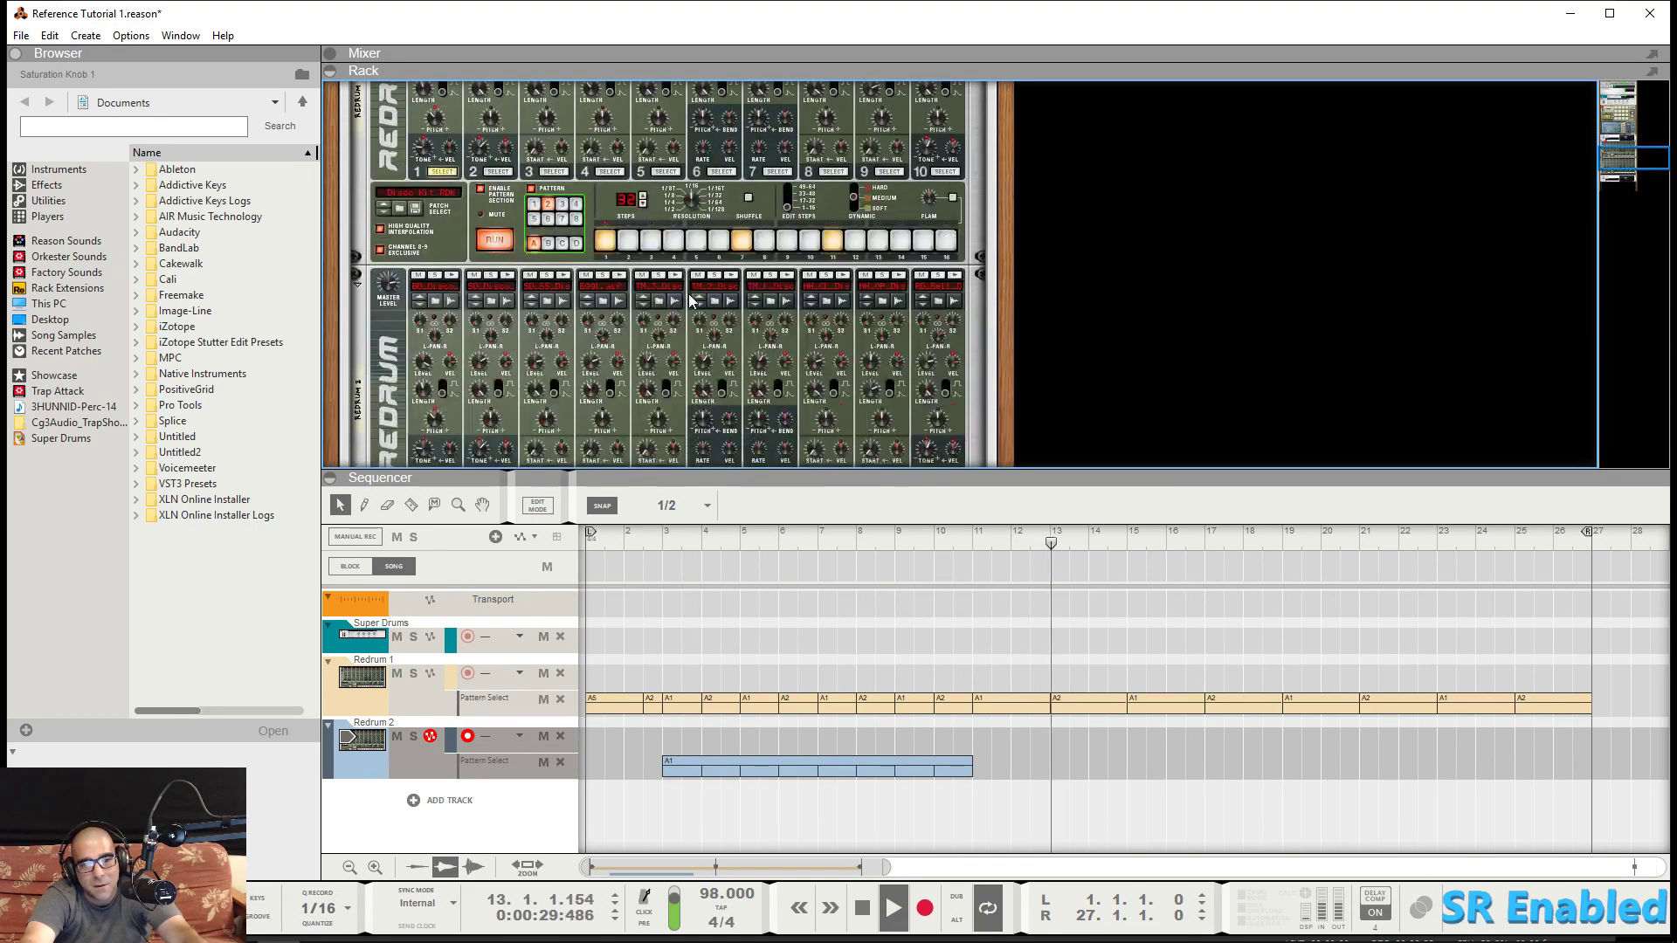
scroll(689, 297, "down", 3)
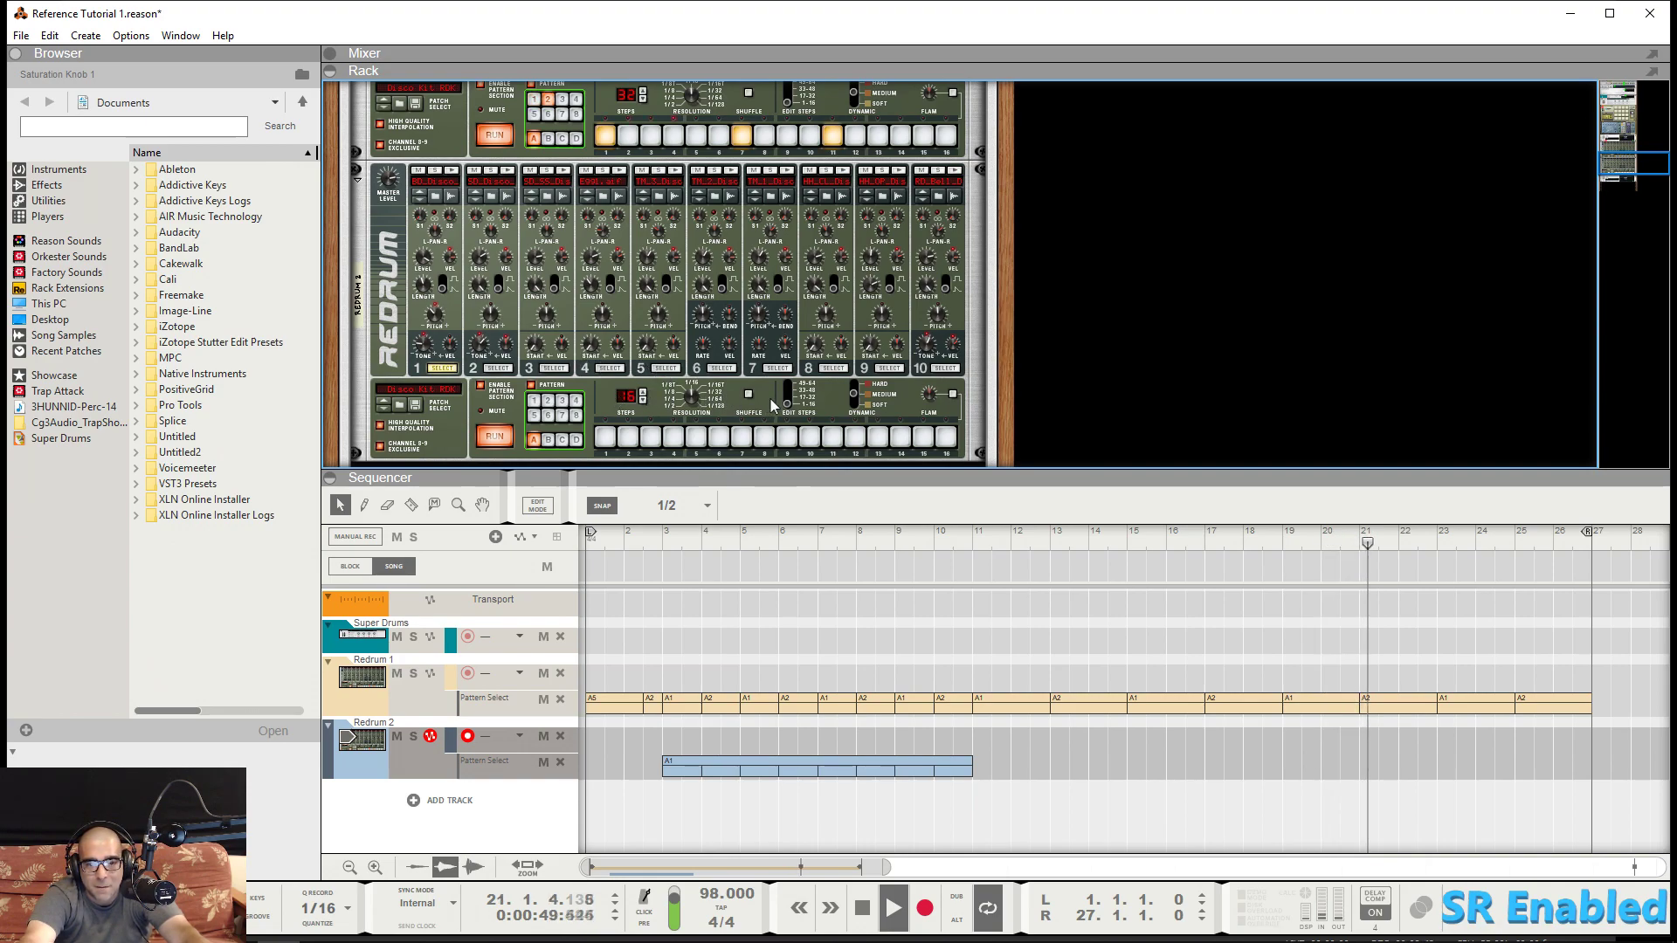
Step: Play the song from bar 3 and review the rack from Redrum 2 up to the Master Section meters
left_click(663, 546)
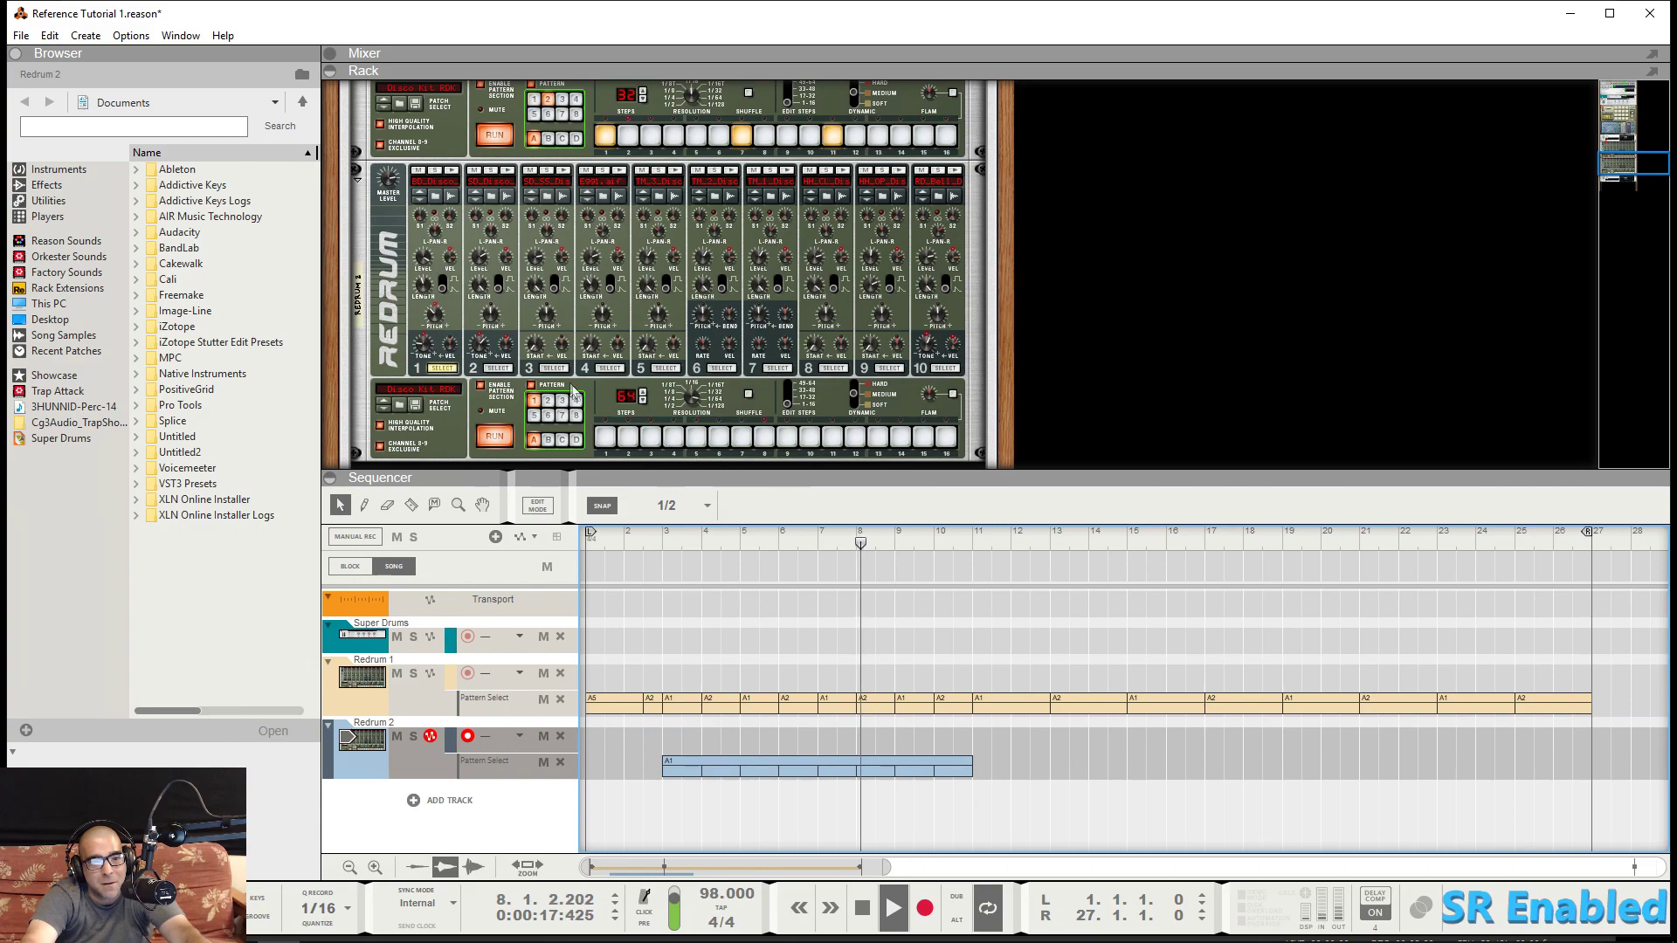
scroll(669, 382, "up", 3)
scroll(669, 383, "up", 5)
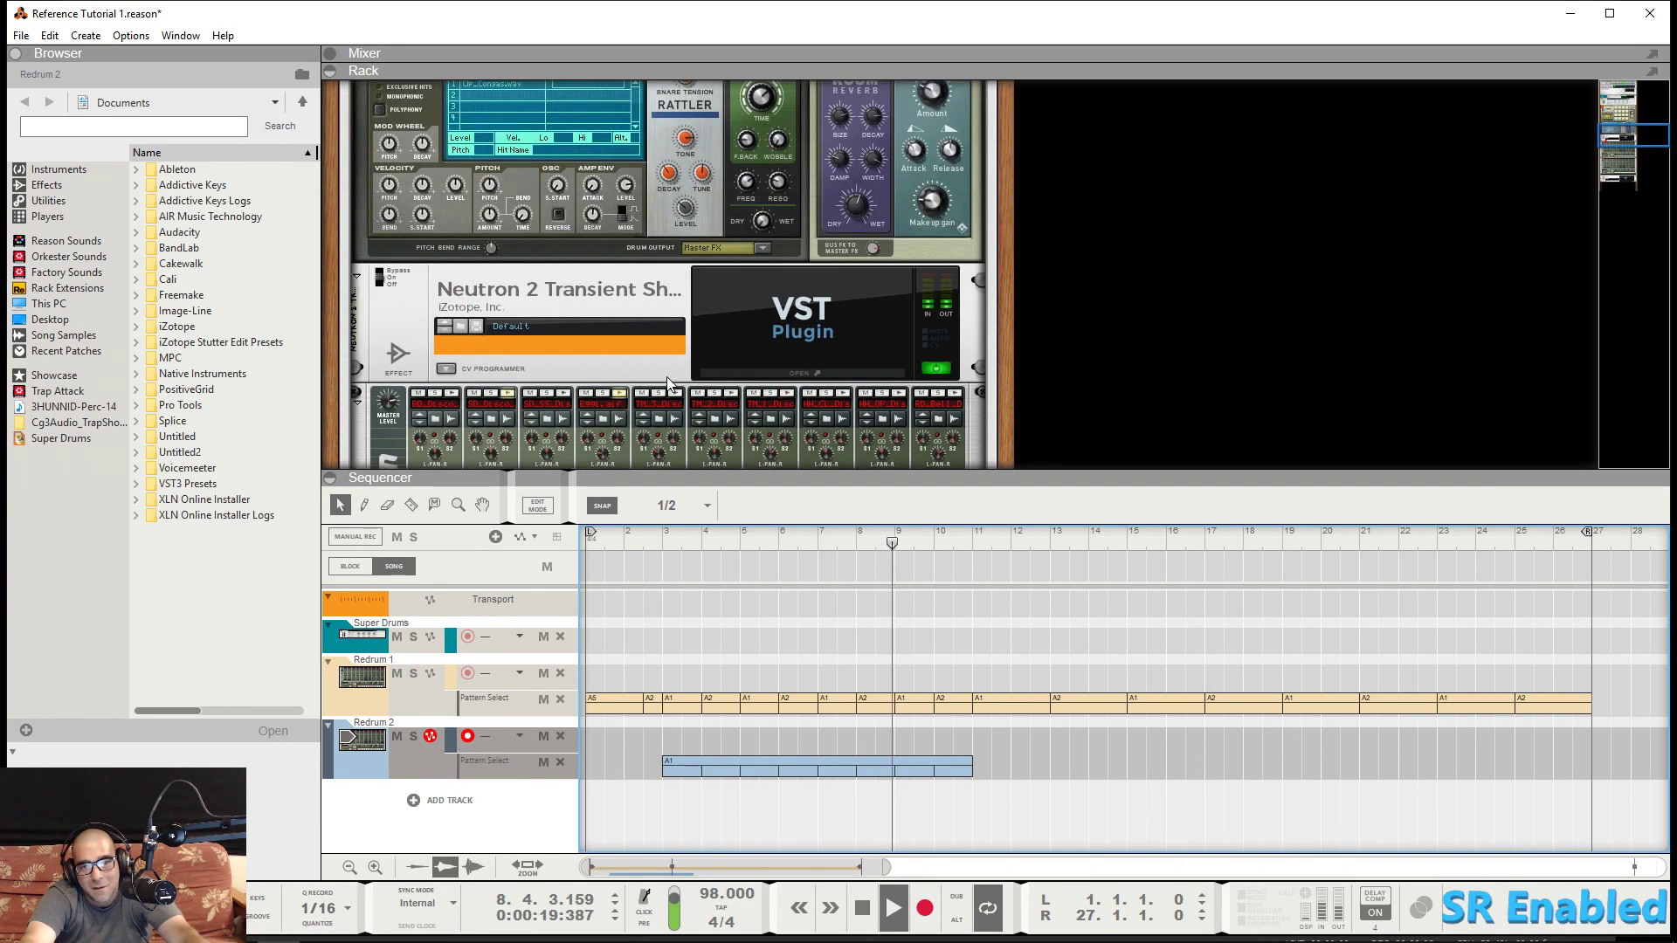
scroll(667, 382, "up", 6)
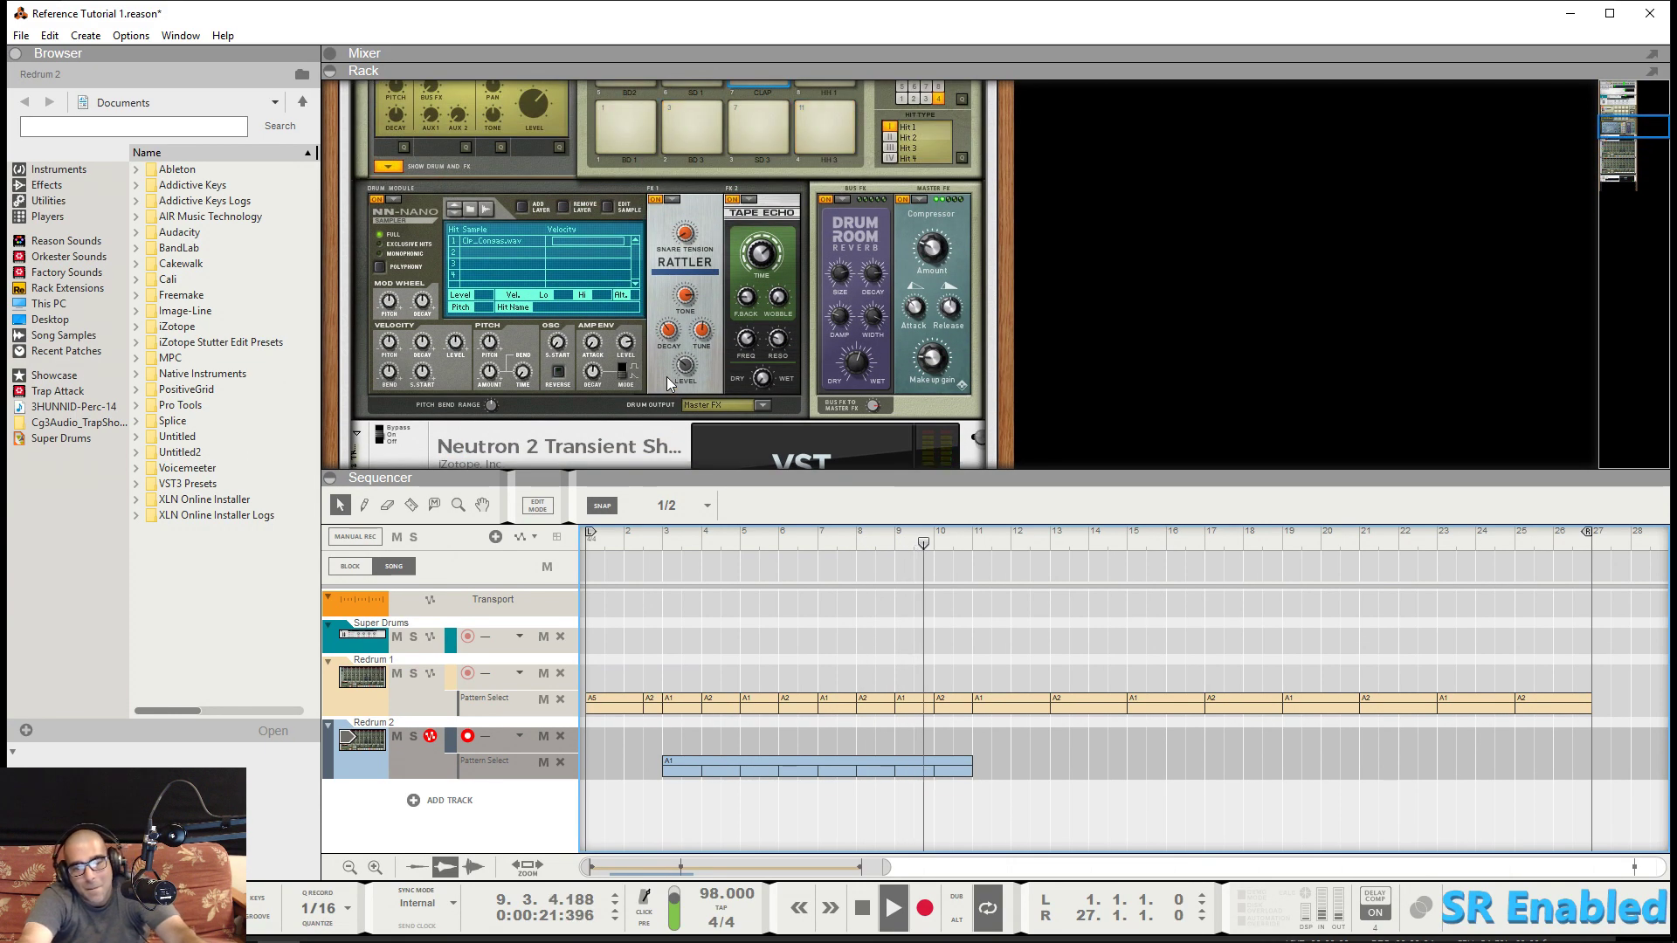
scroll(667, 375, "up", 6)
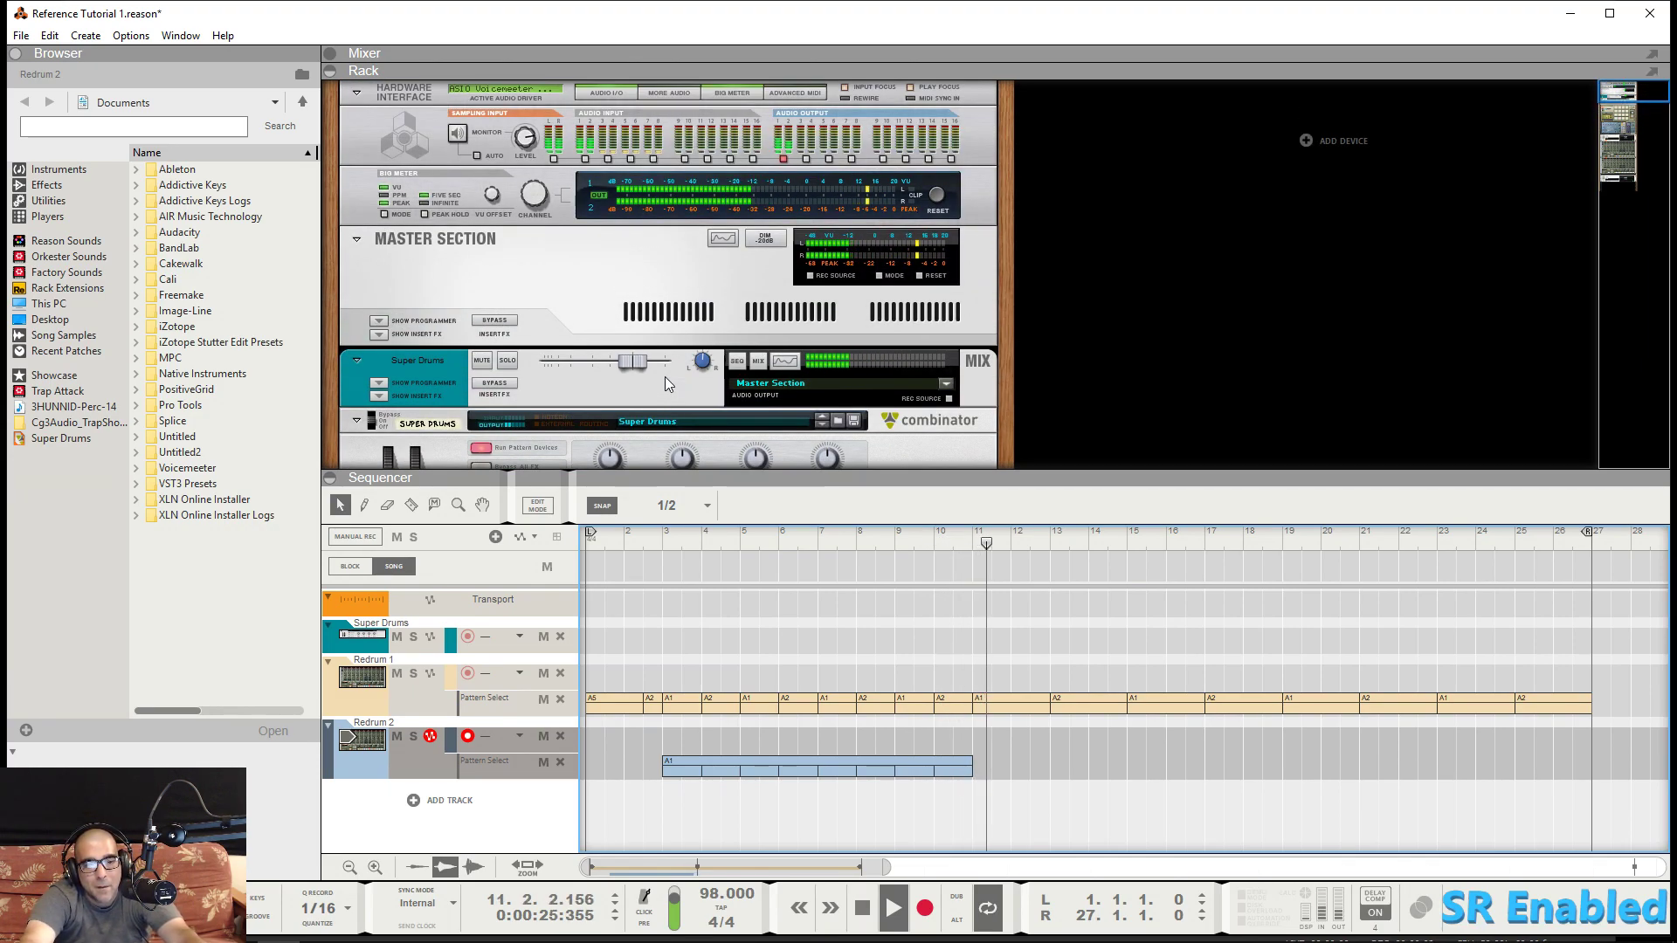
scroll(664, 376, "down", 10)
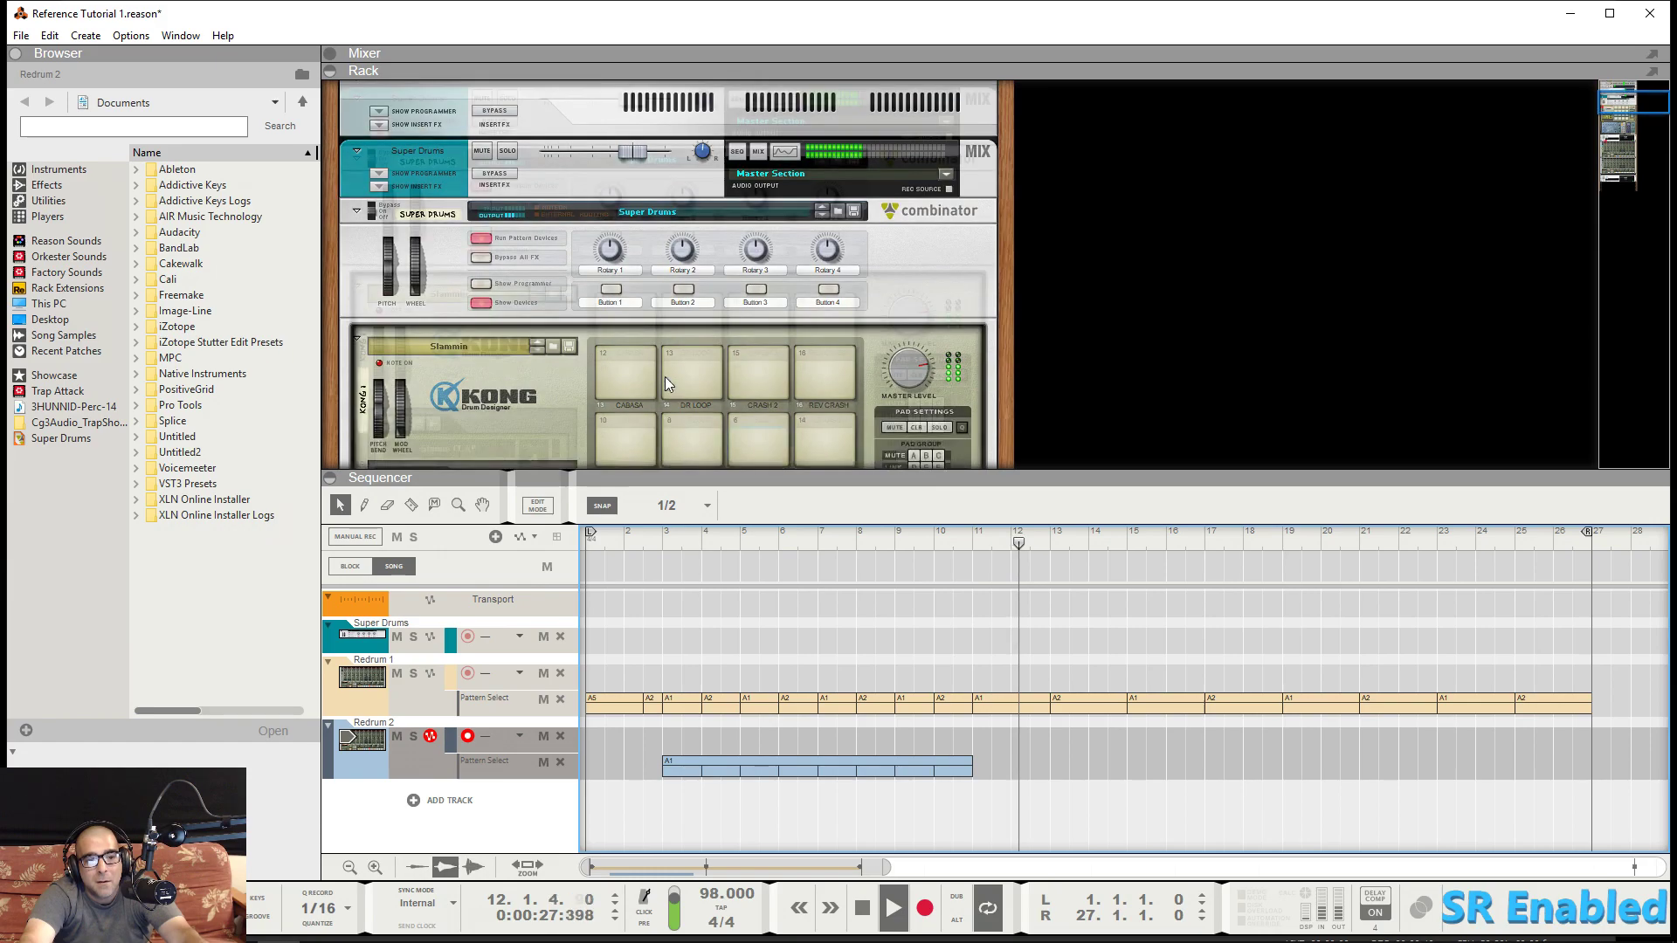
Step: Examine Kong's pads, the NN-Nano drum module and the effects sections during playback
scroll(667, 381, "down", 2)
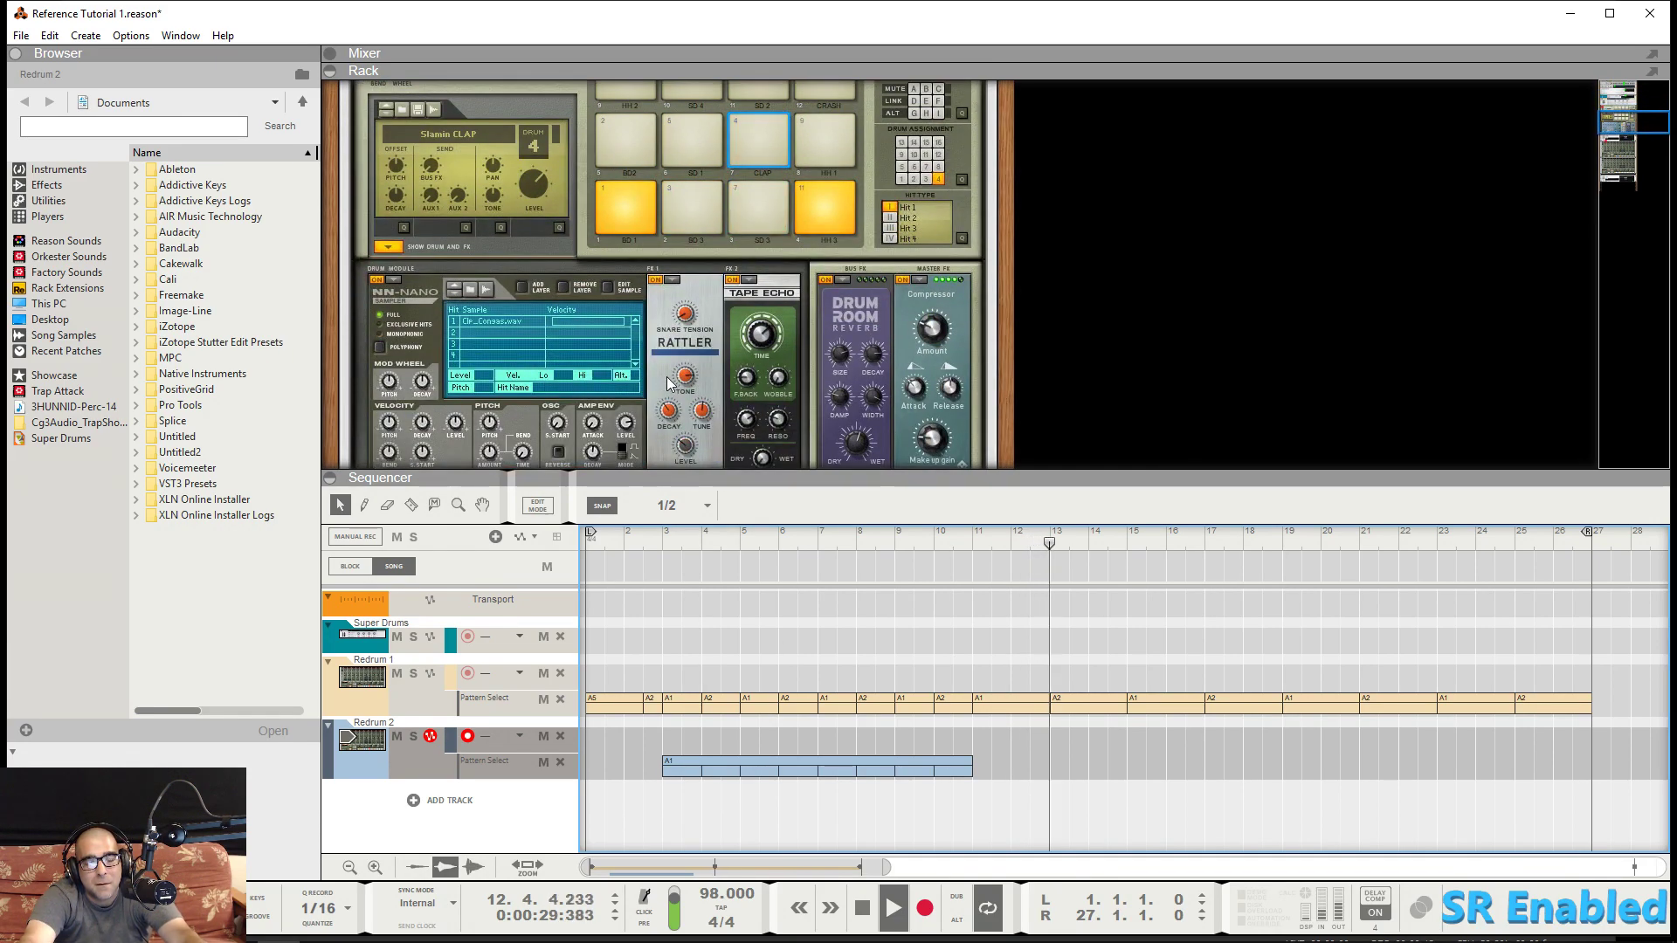
scroll(868, 386, "down", 4)
scroll(868, 386, "up", 5)
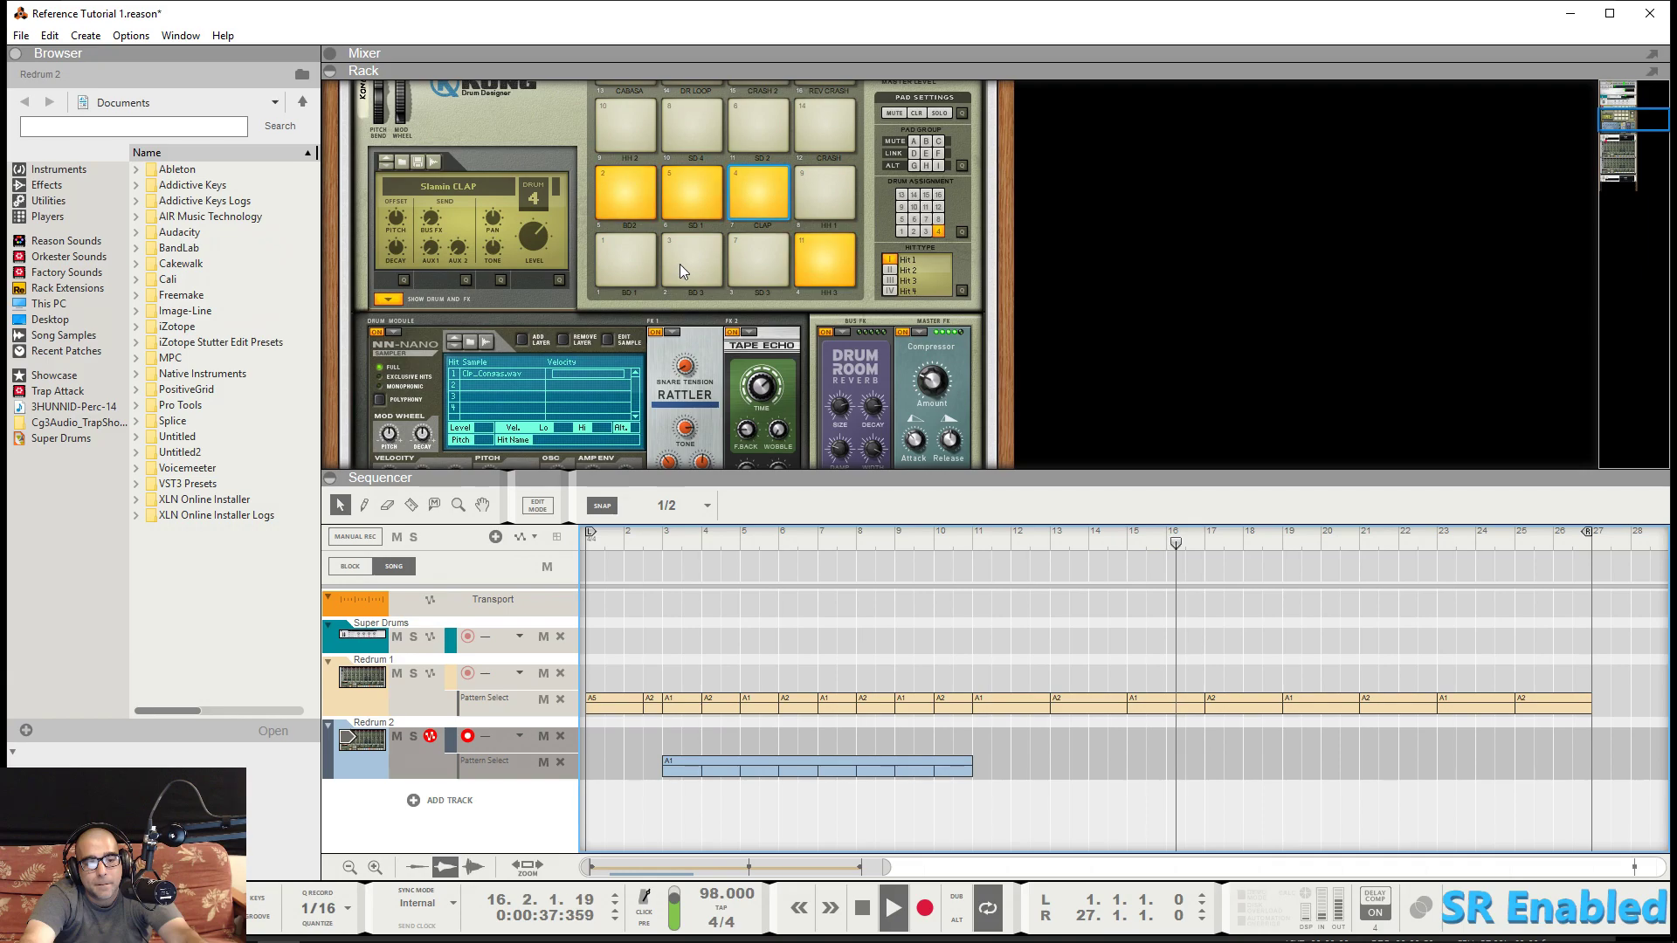
scroll(783, 323, "up", 2)
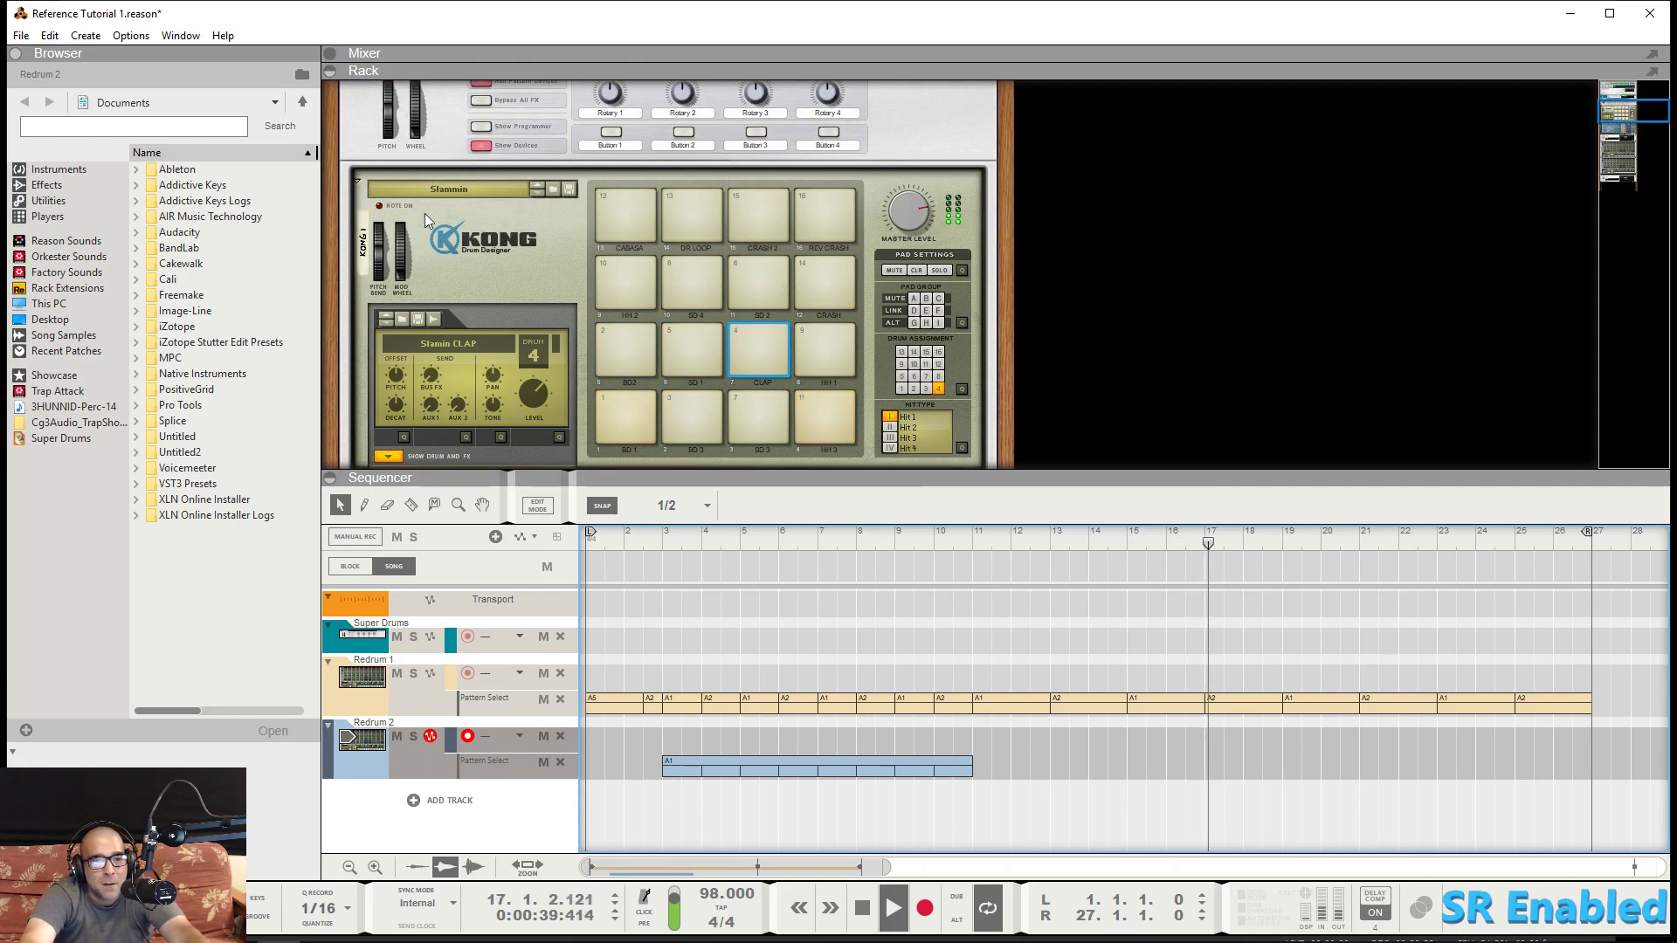
scroll(562, 290, "down", 1)
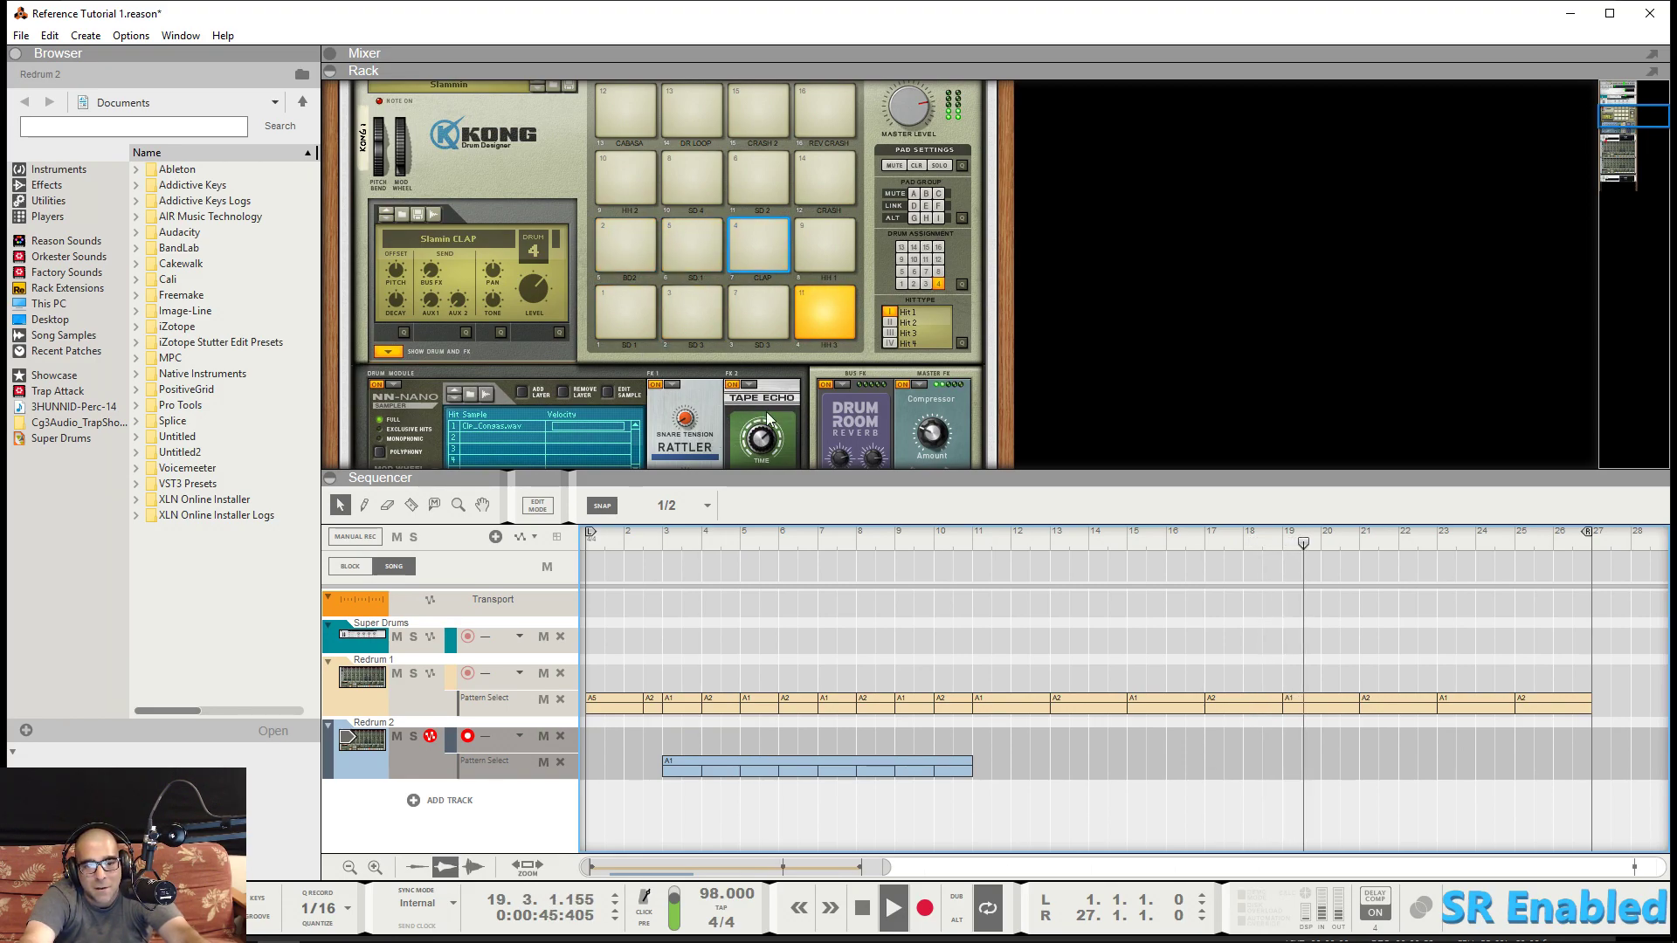
scroll(767, 418, "down", 2)
scroll(549, 186, "up", 2)
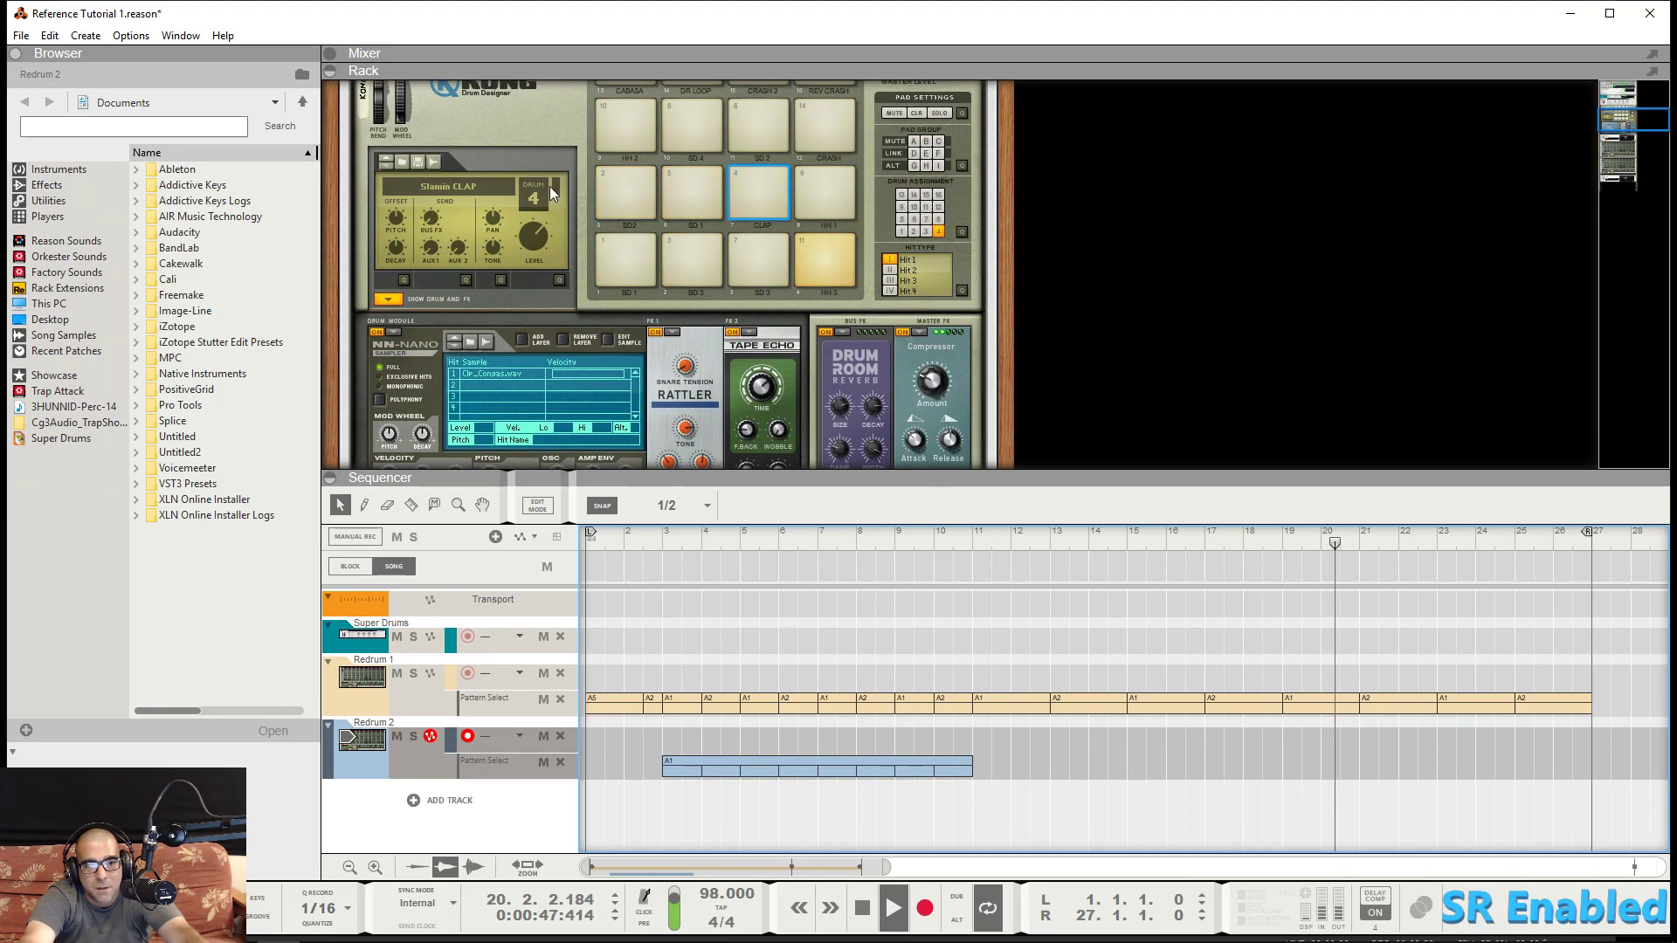
Step: Select Kong's drum 1 pad, review the effect types available for its FX2 slot, and close the list without choosing one
left_click(627, 239)
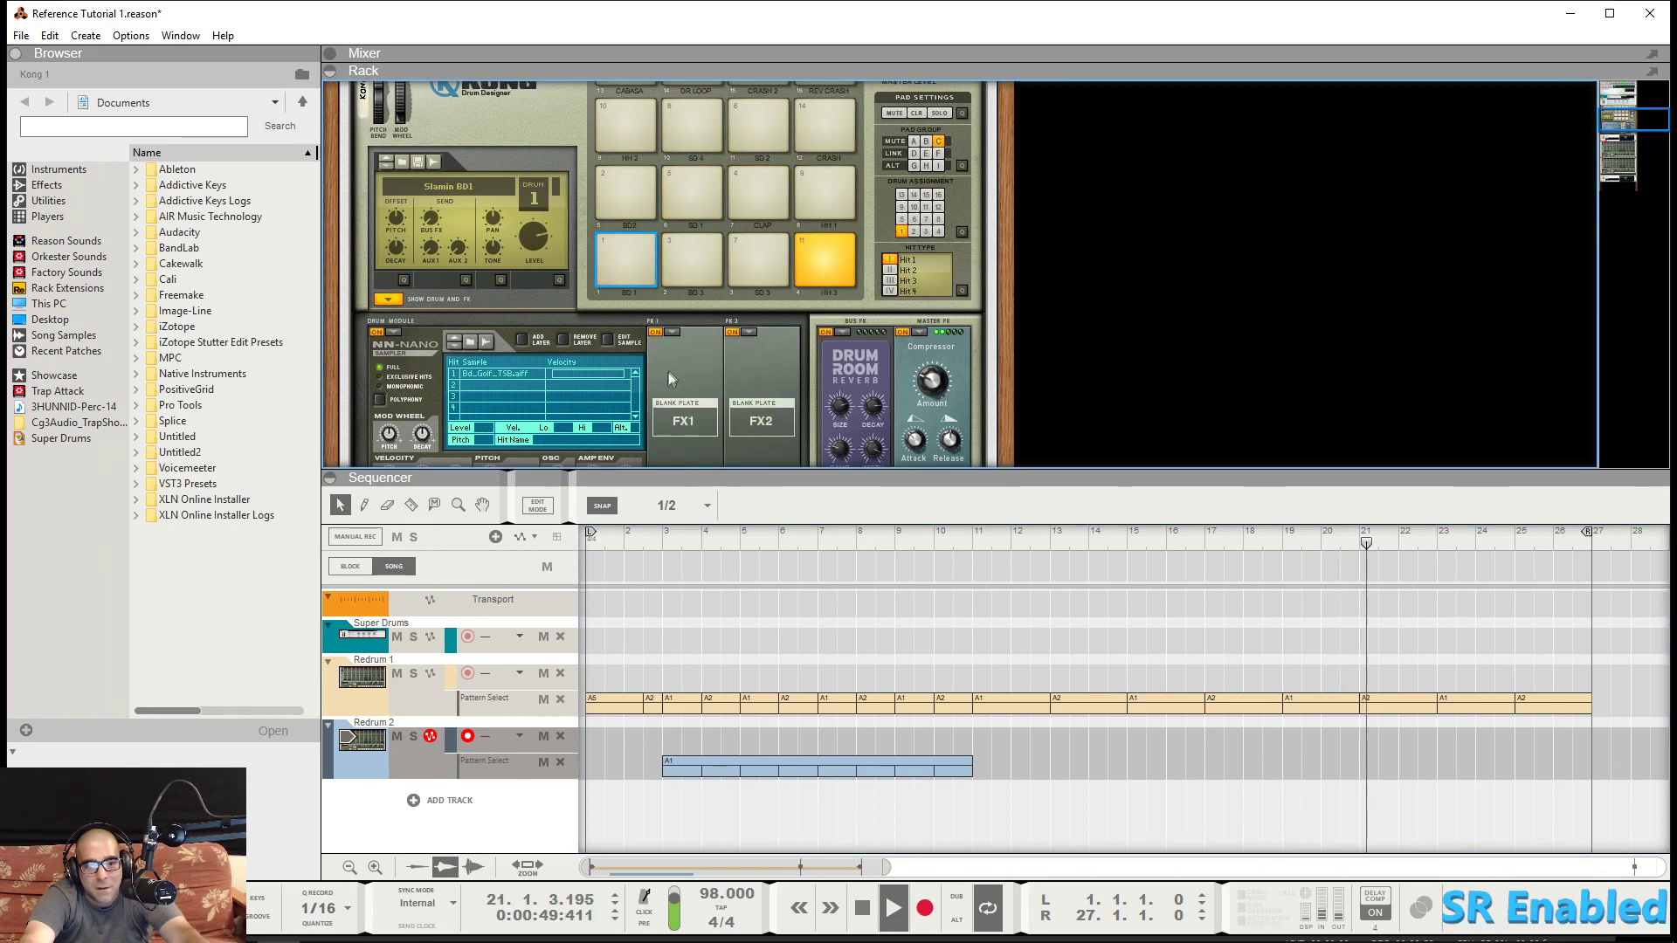
left_click(753, 333)
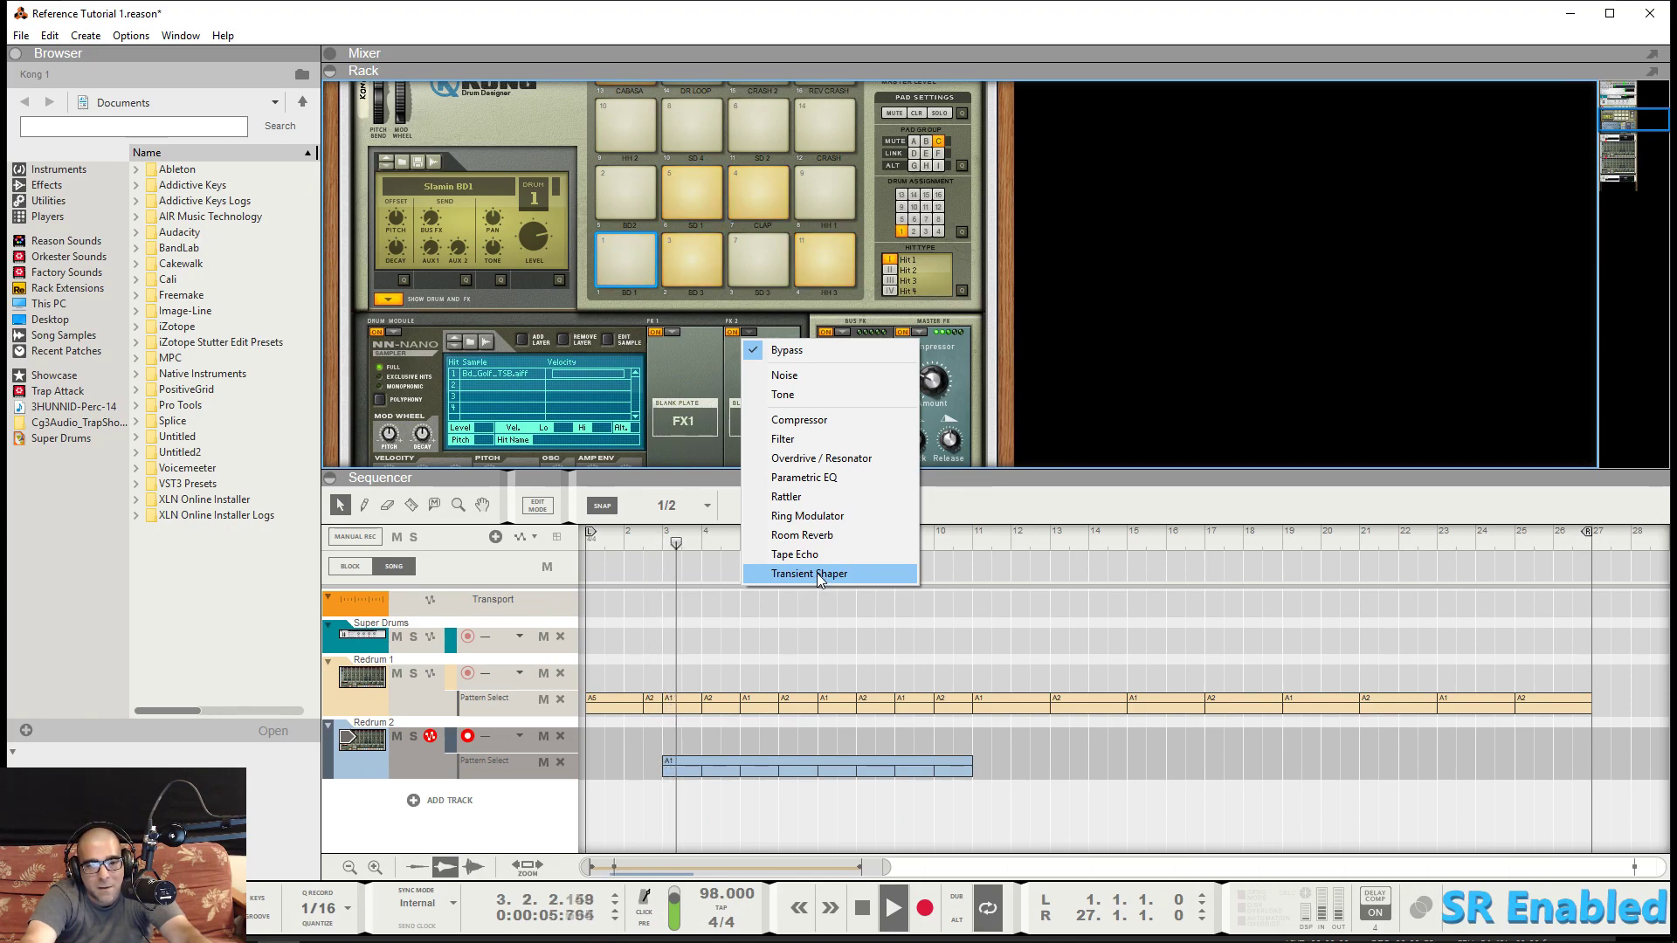
left_click(700, 379)
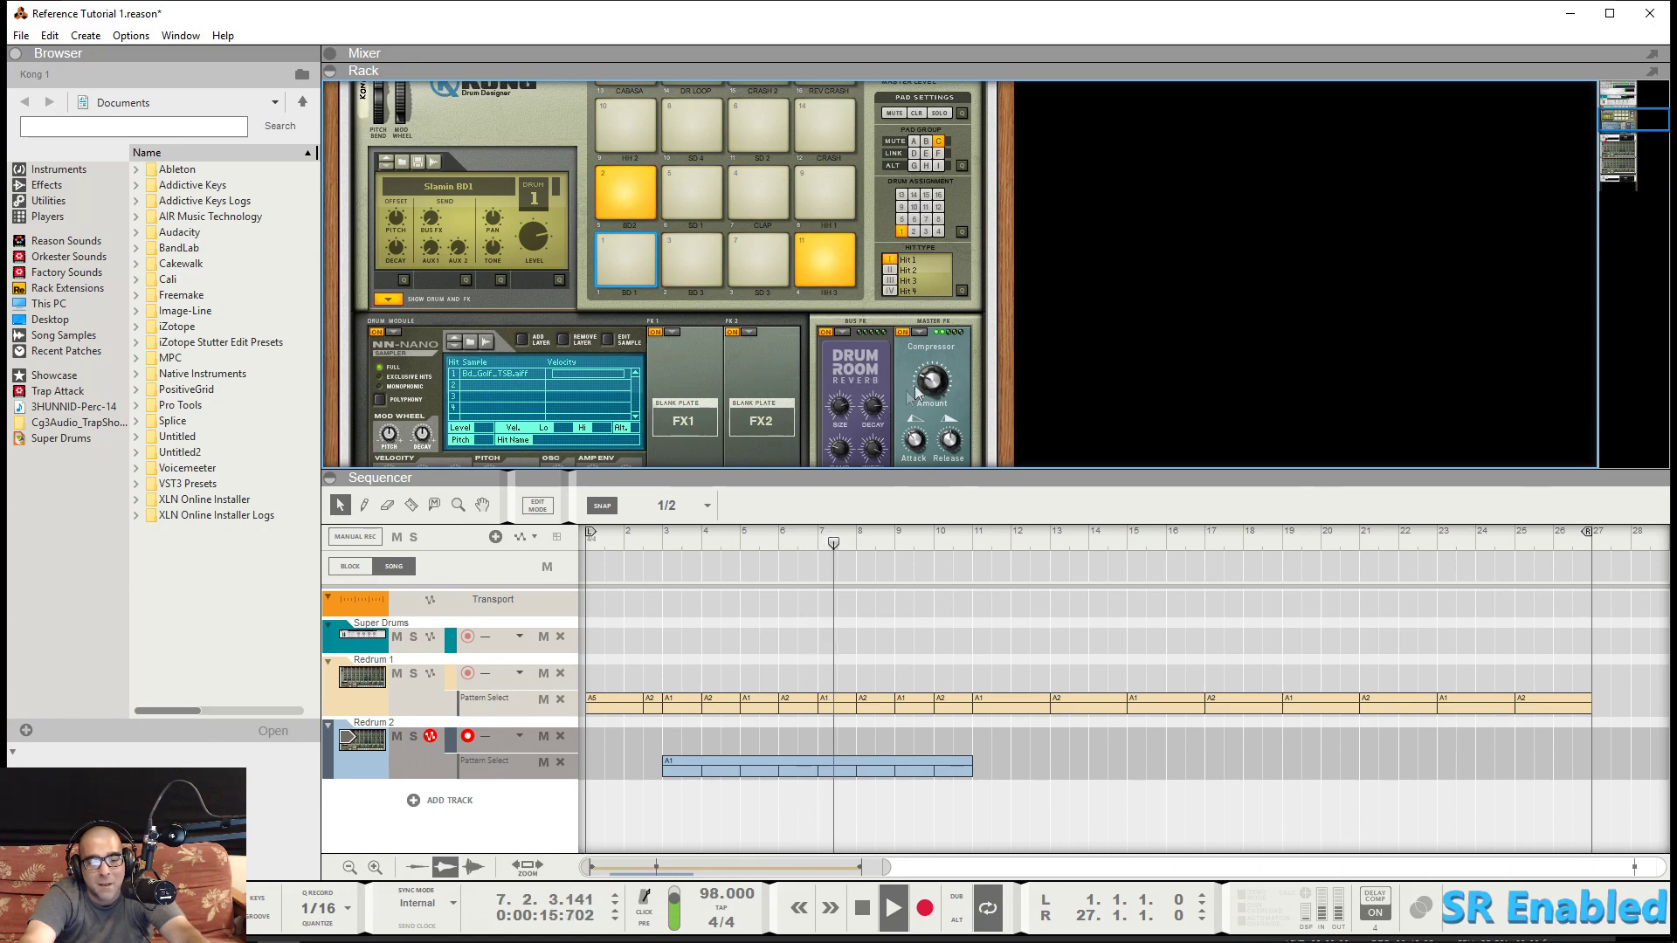
Step: Examine Kong's blank FX1 and FX2 slots, the Drum Room Reverb bus effect and the master effect Compressor controls
scroll(731, 385, "down", 2)
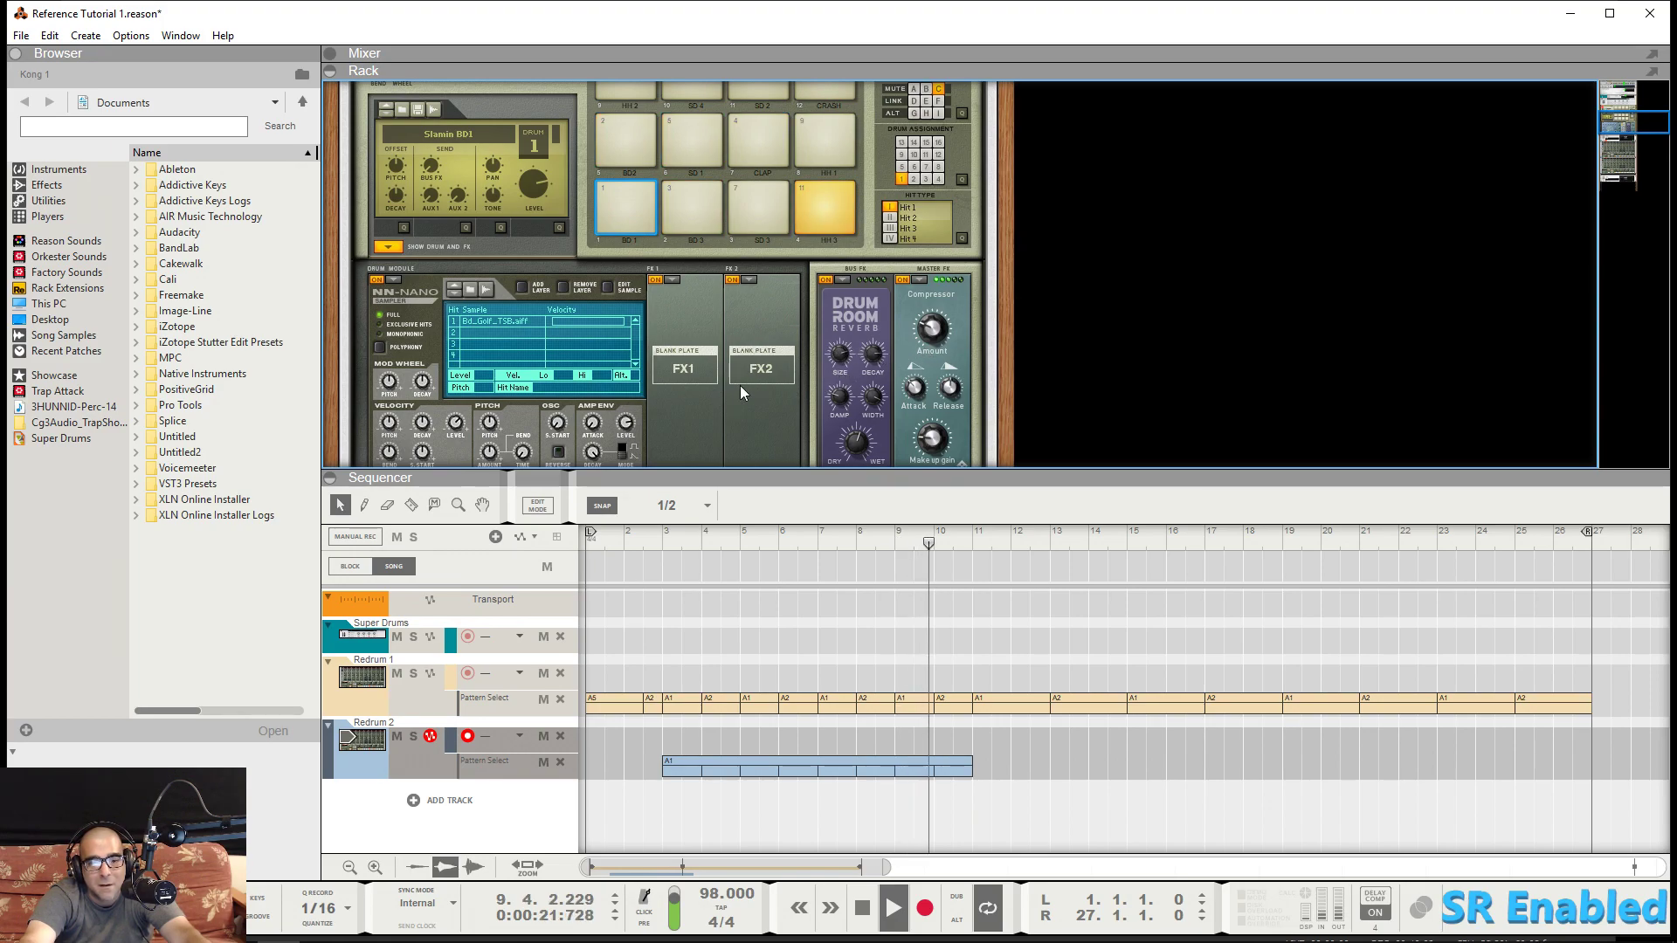
scroll(741, 385, "down", 4)
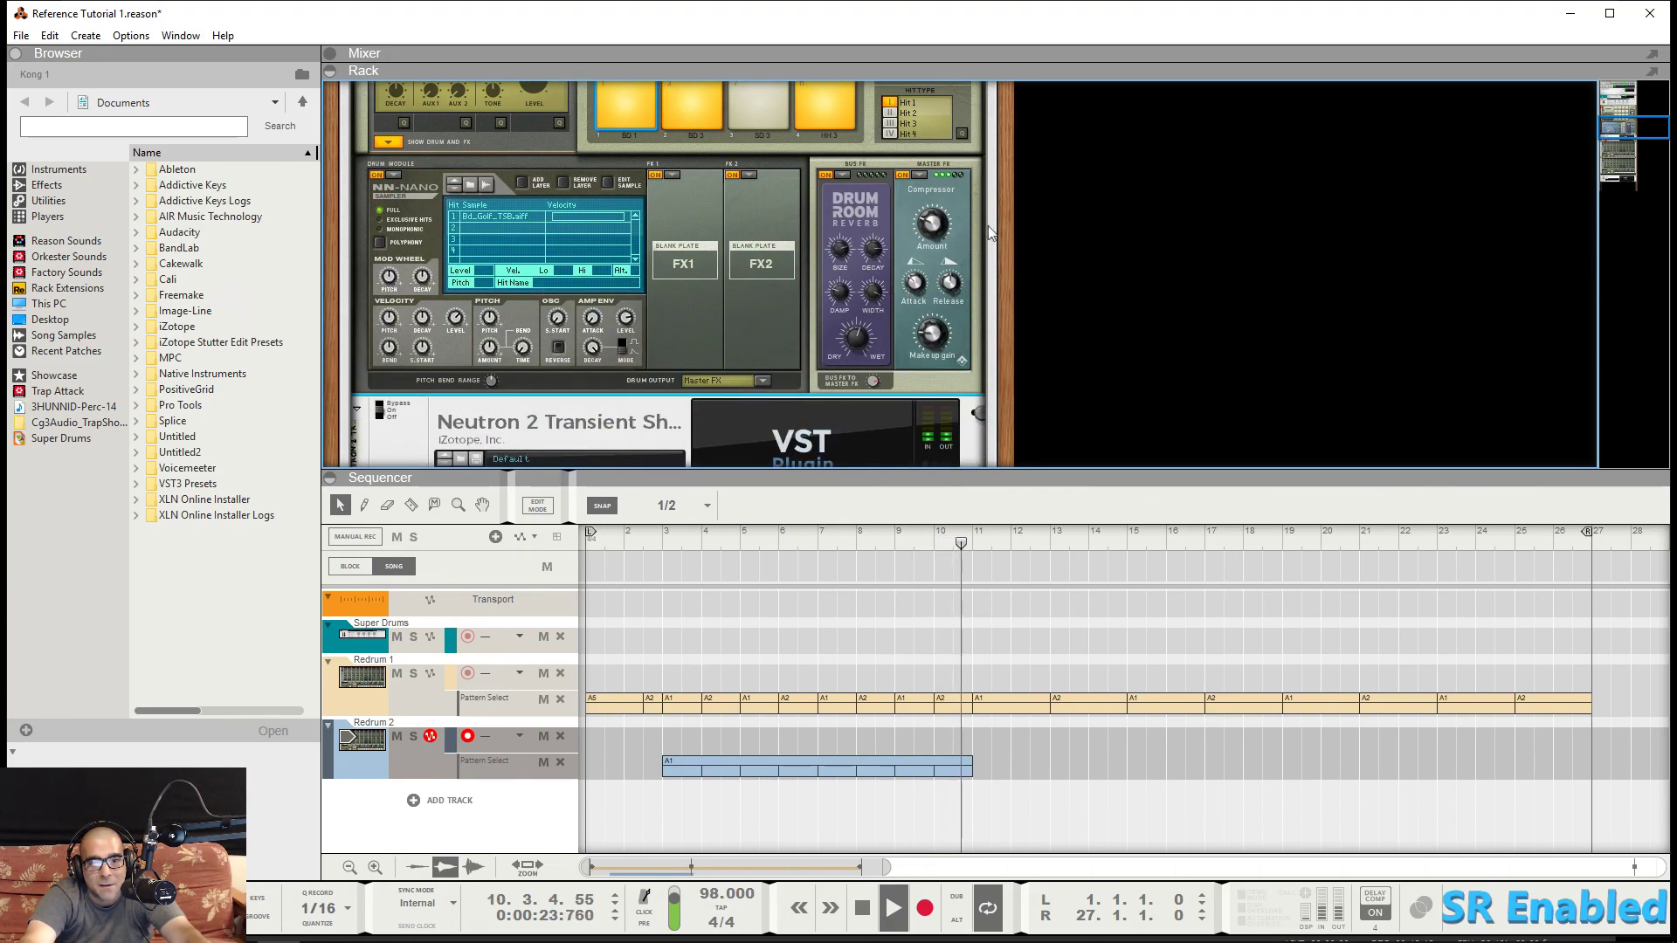
scroll(917, 316, "up", 4)
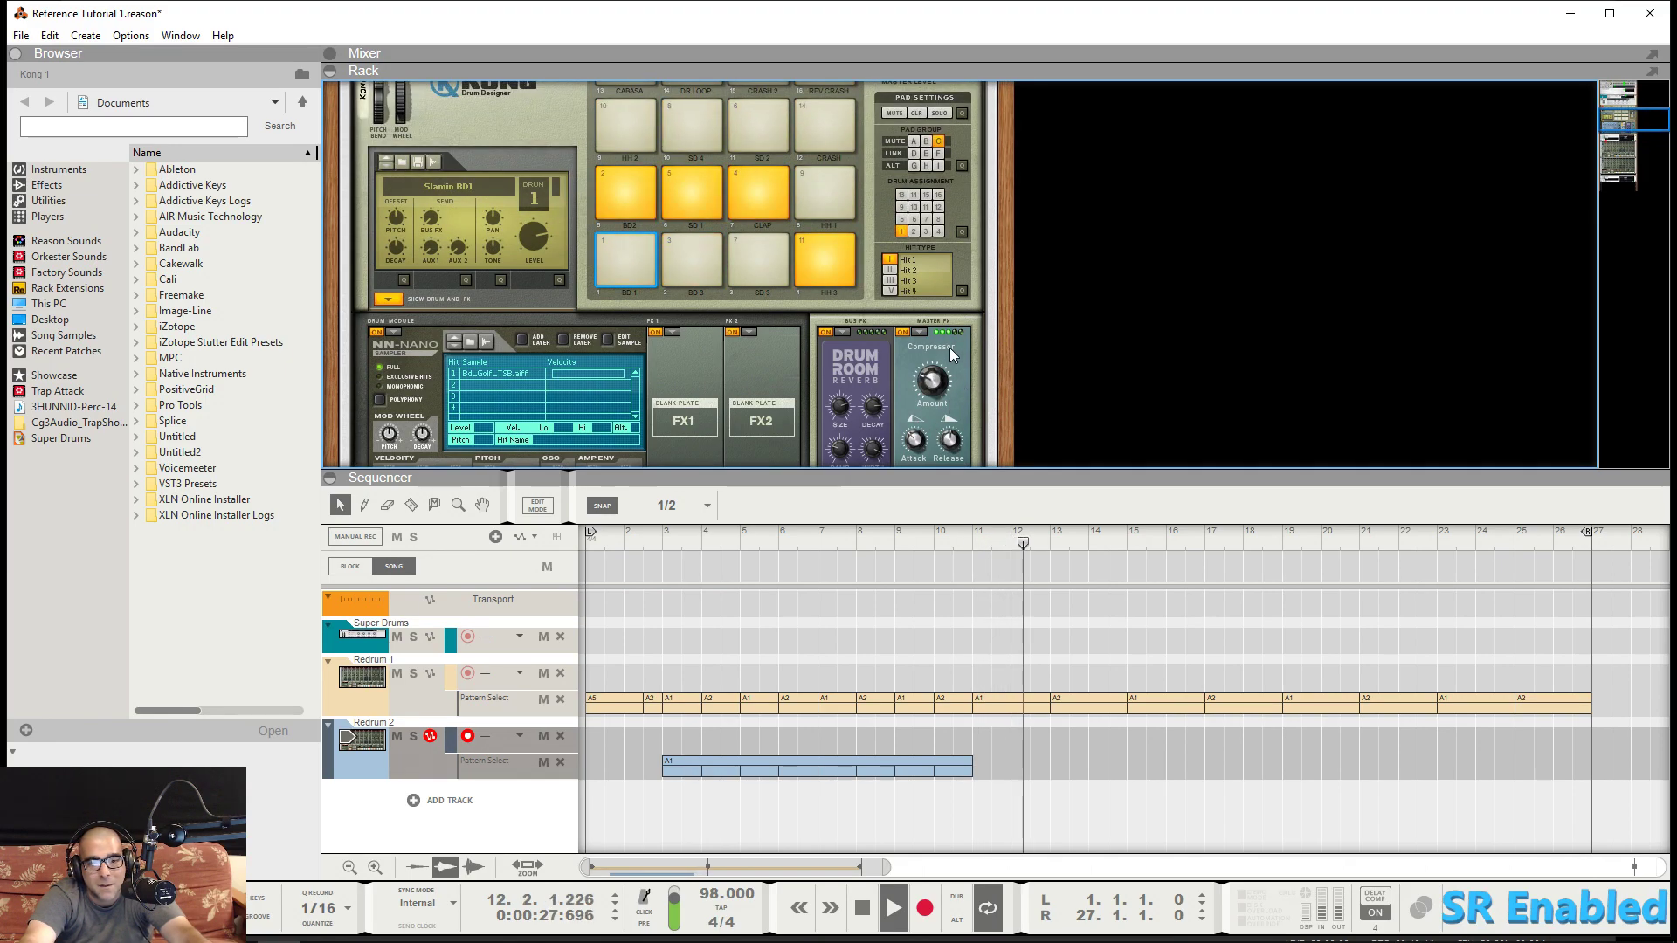
scroll(950, 347, "down", 4)
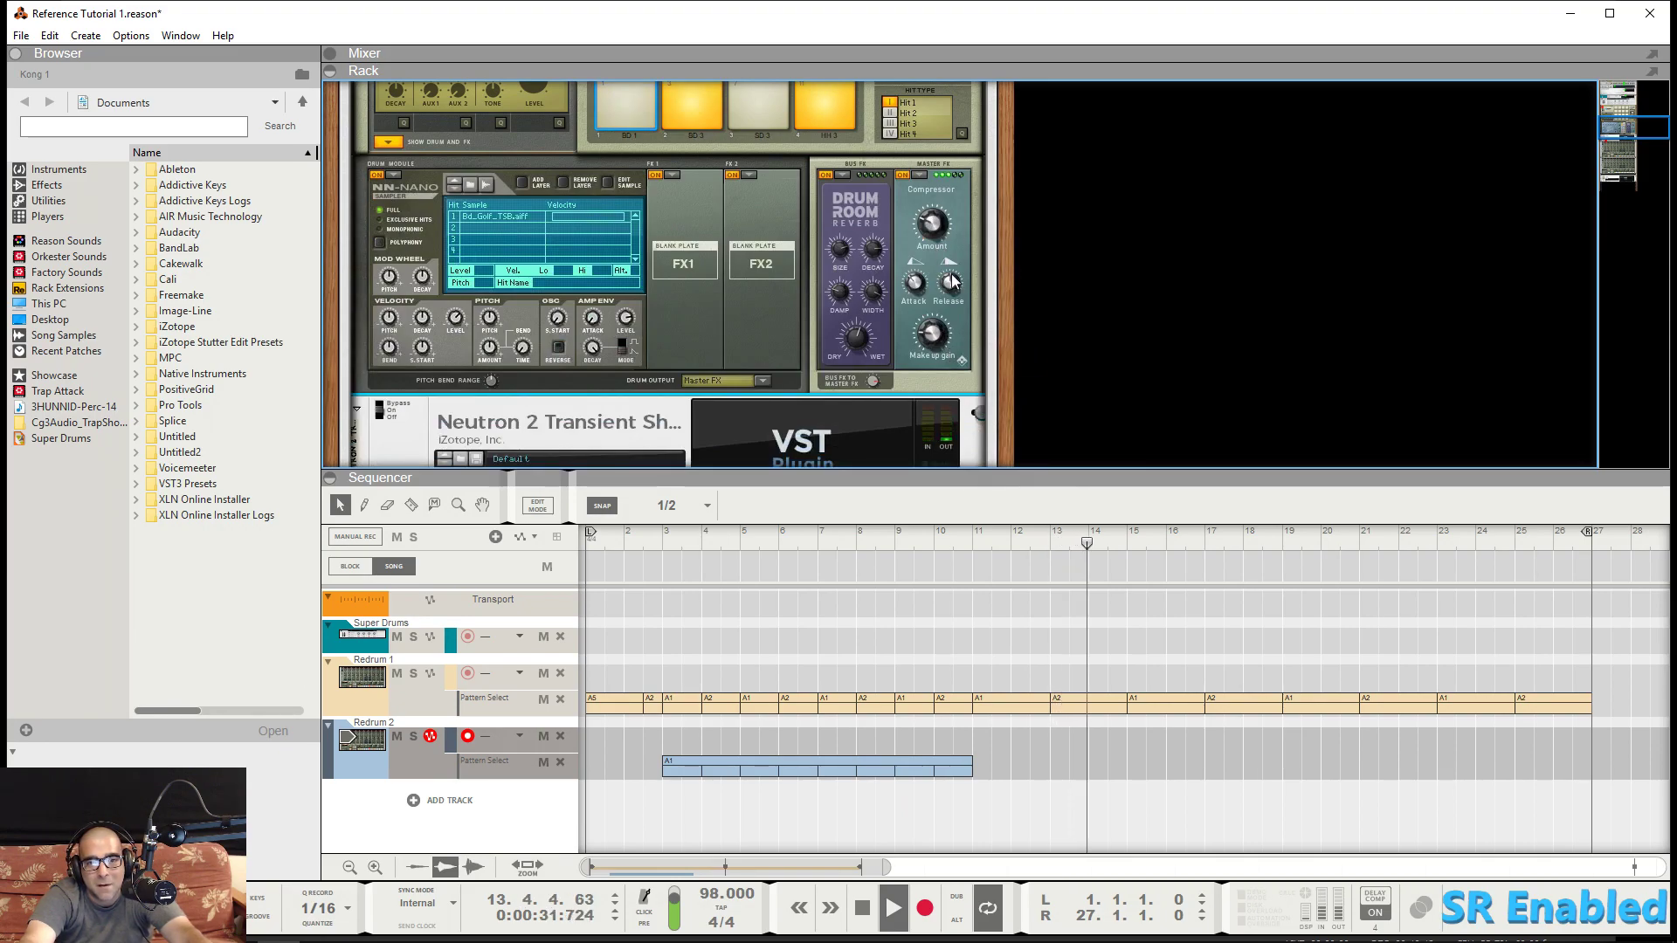
scroll(951, 280, "up", 4)
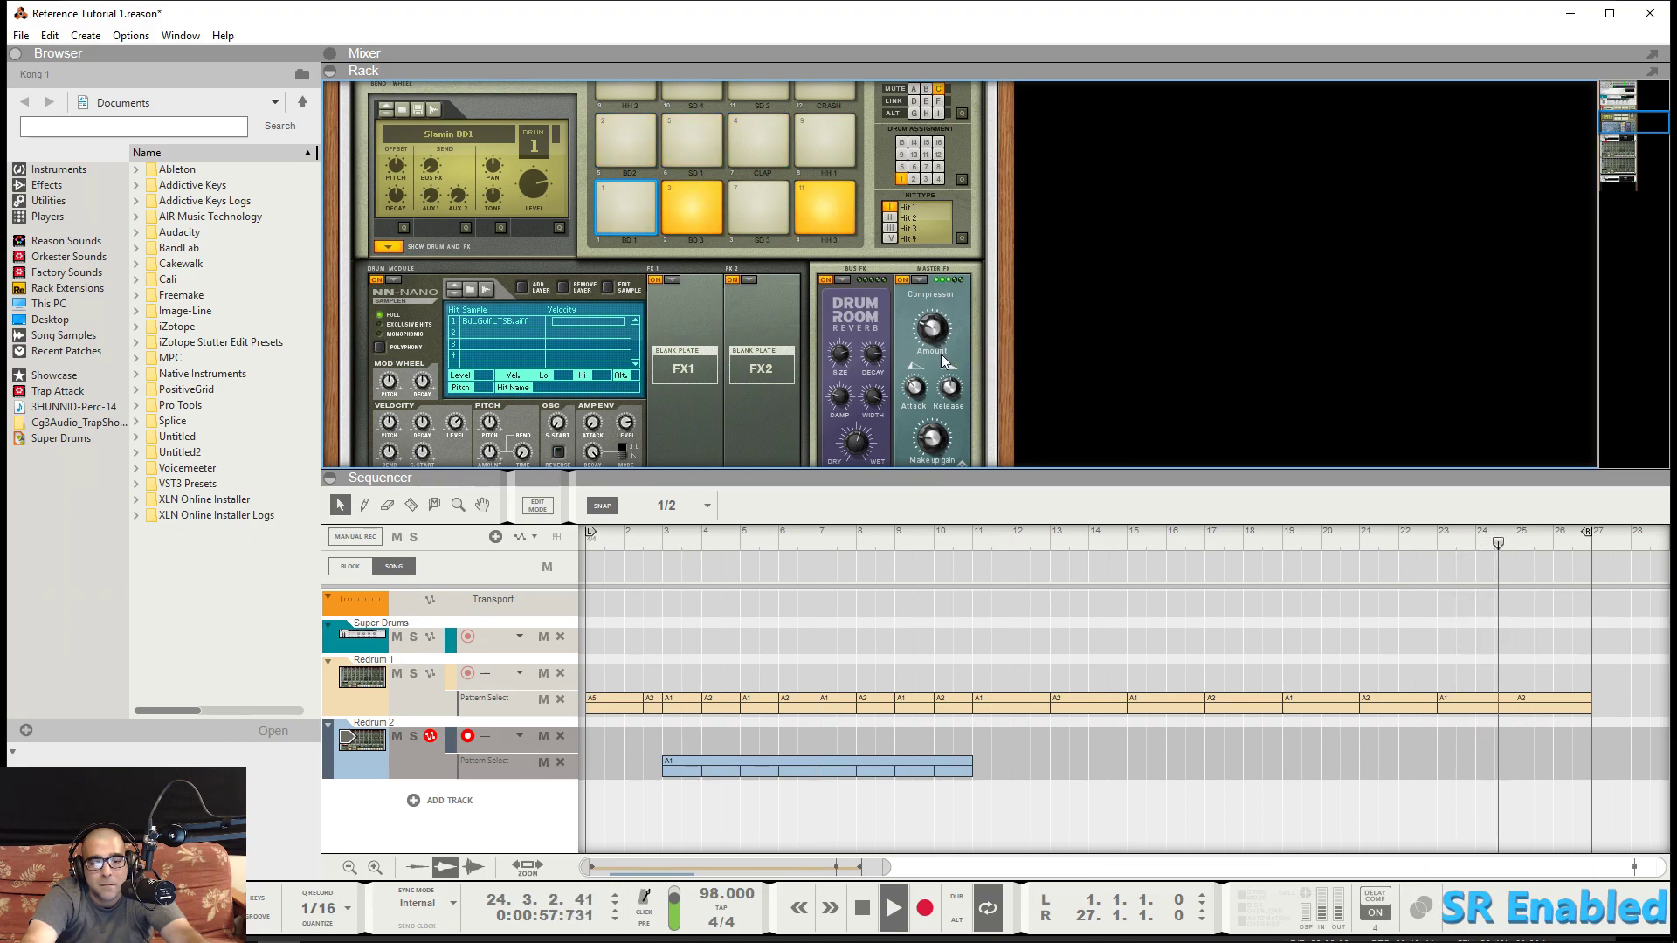
scroll(942, 360, "down", 3)
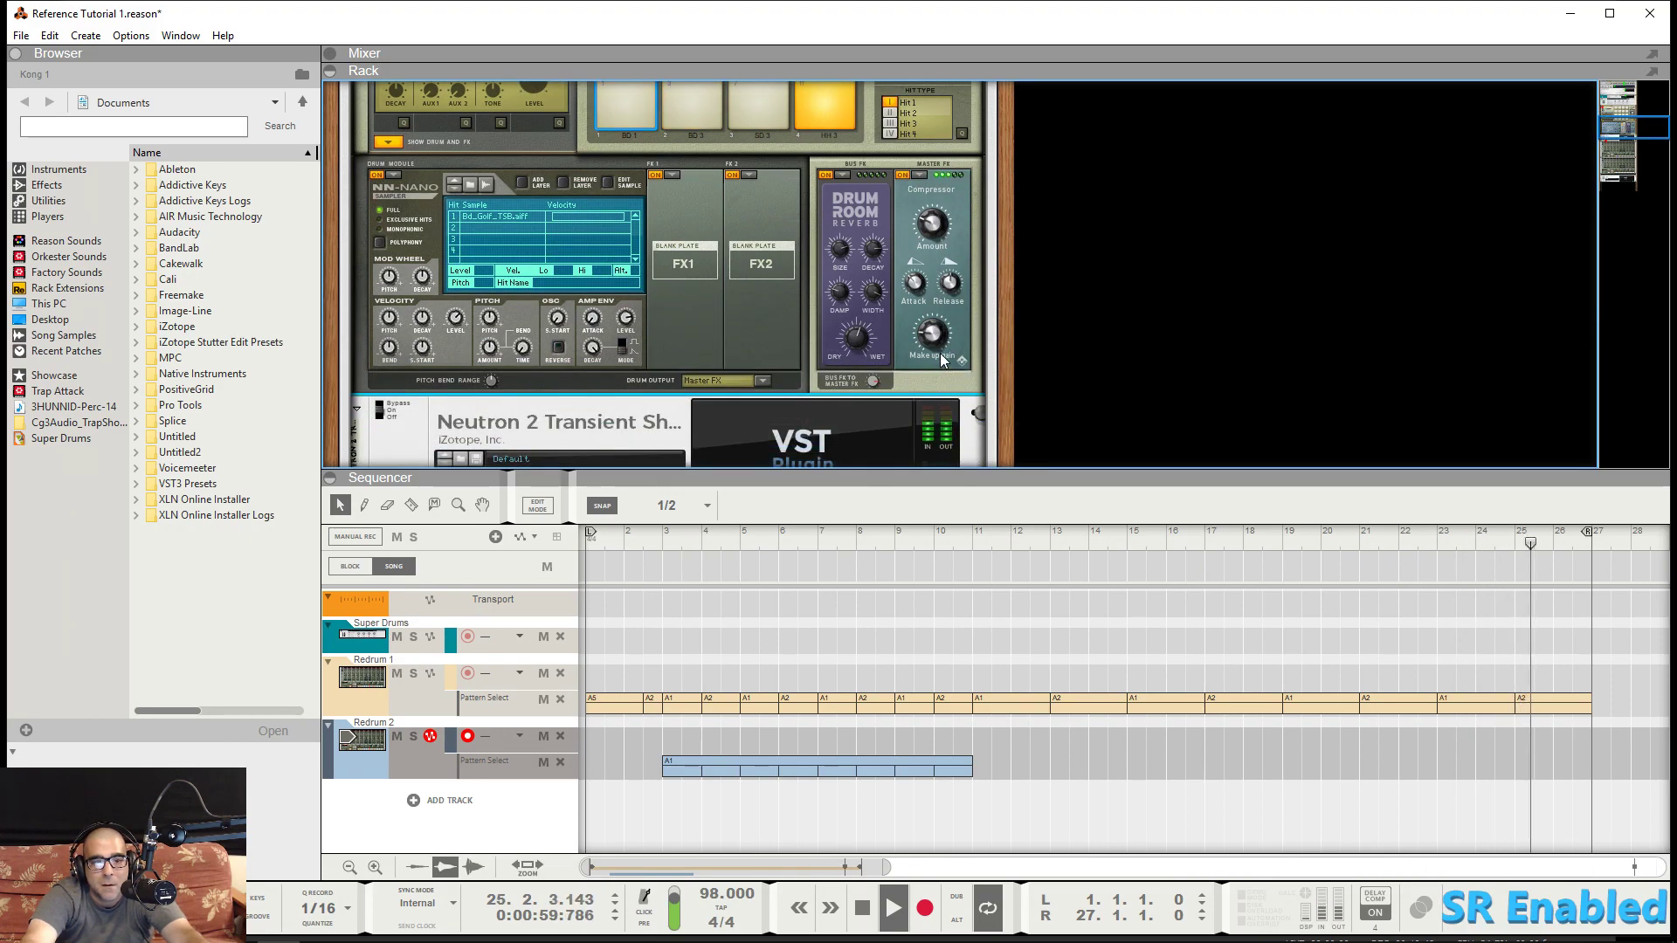
scroll(927, 378, "up", 1)
scroll(933, 386, "up", 1)
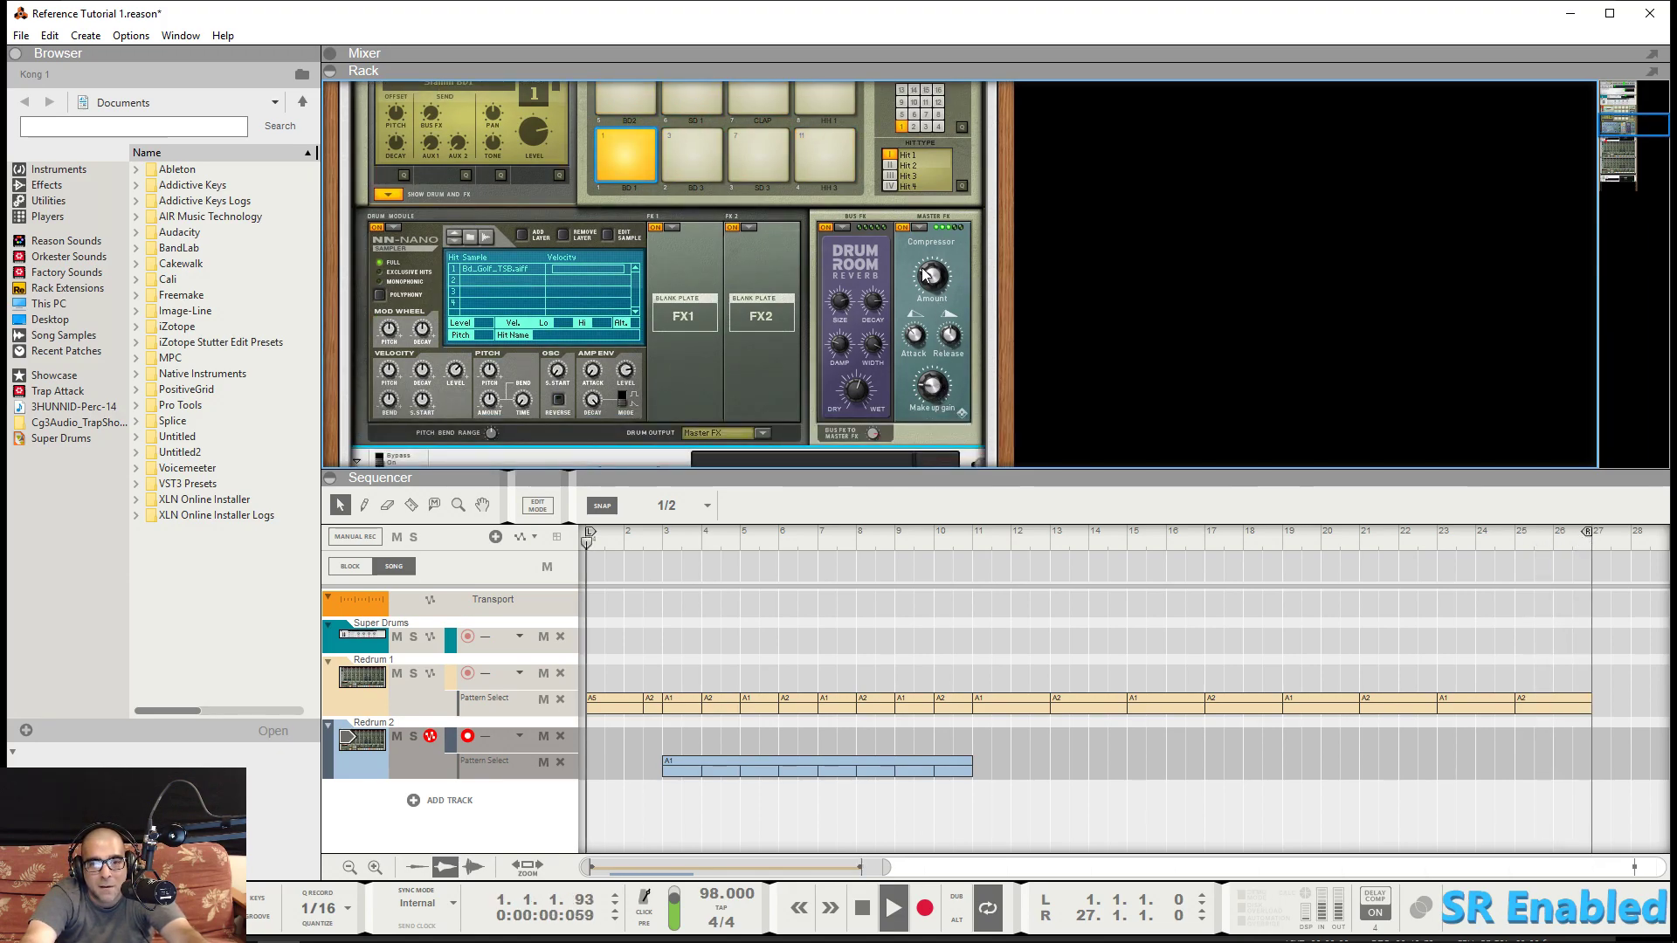
Step: Compare Kong's master Compressor at Amount 0, 57 and 50 during playback, and settle on about 38
mouse_move(938, 277)
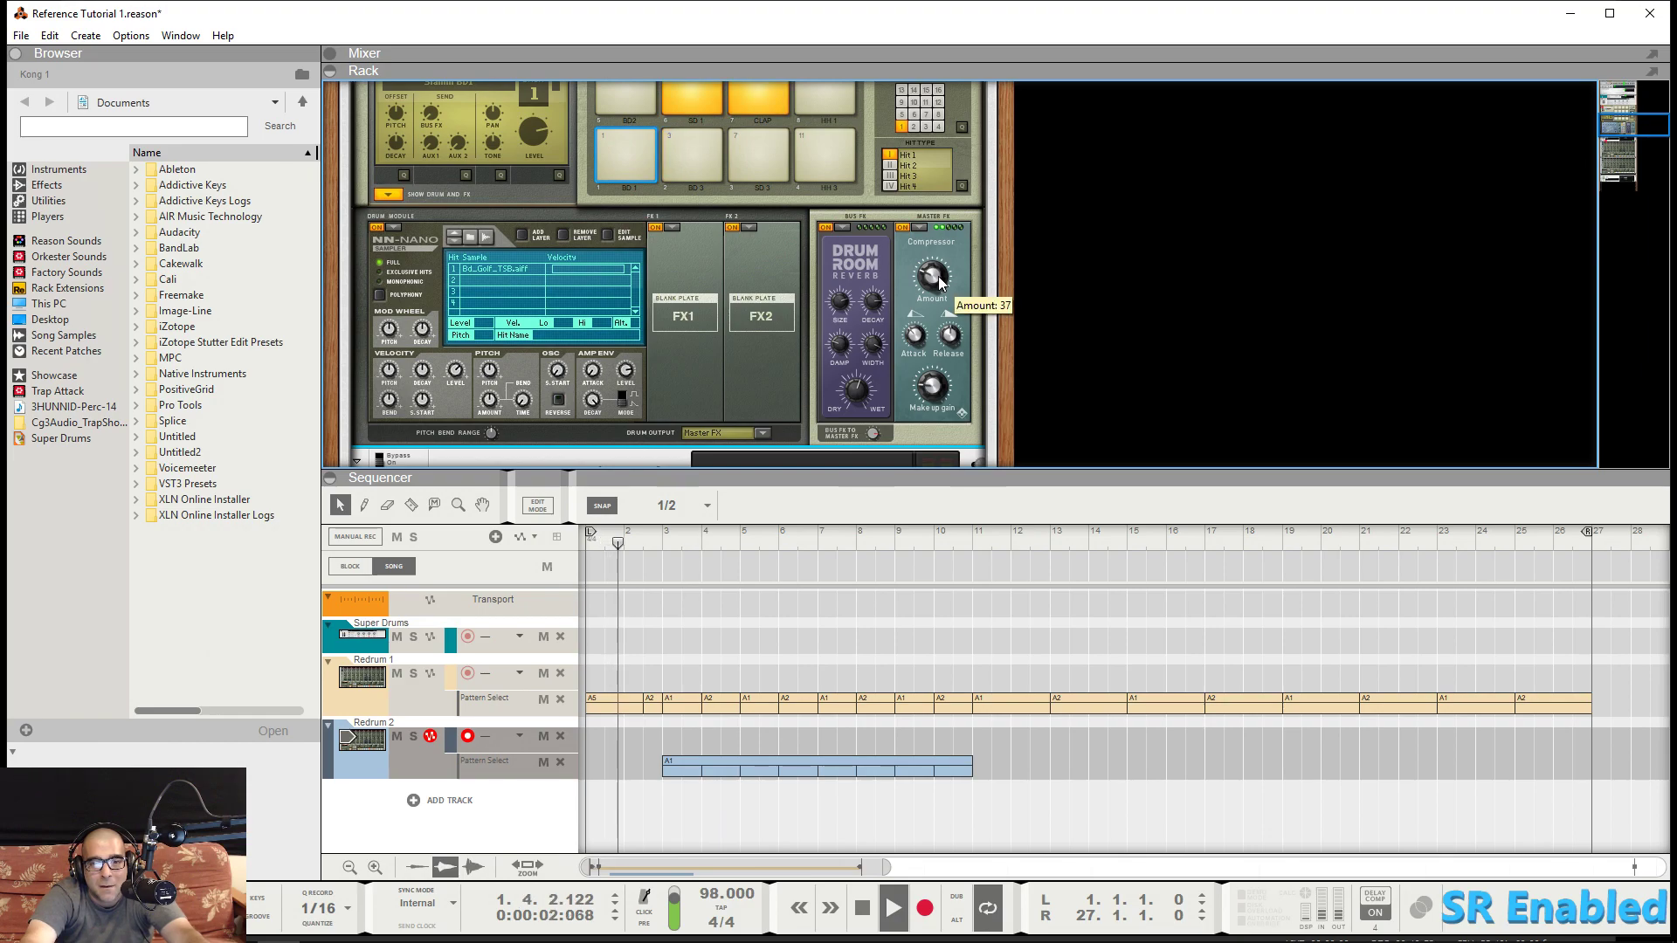
mouse_move(917, 339)
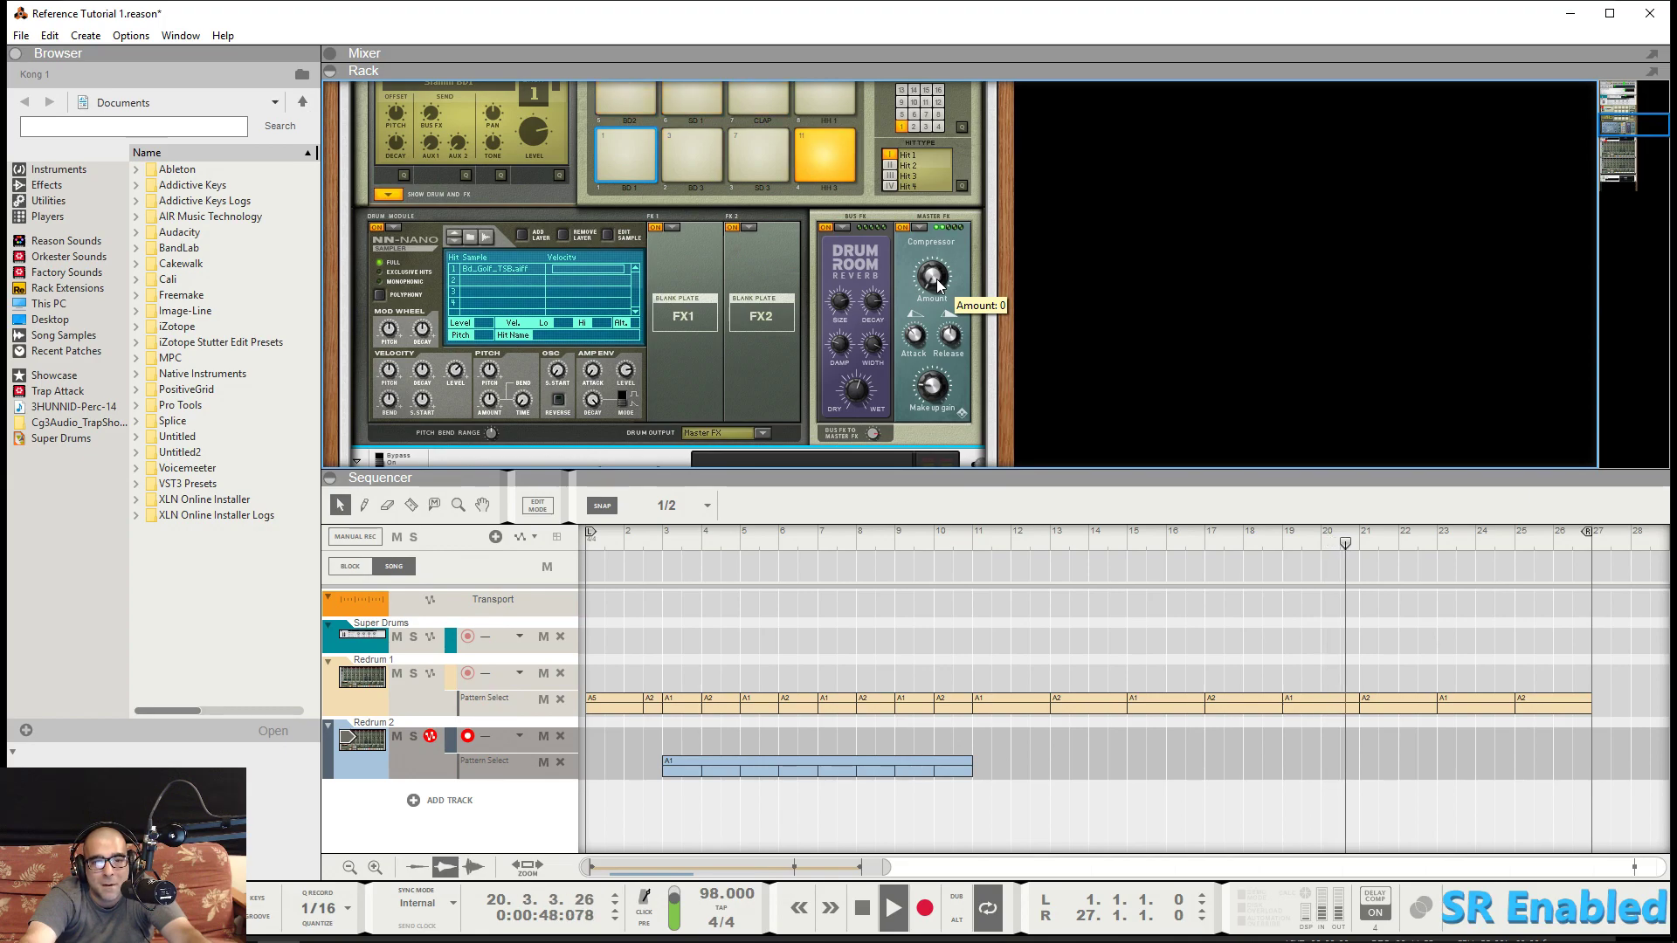
left_click_drag(939, 283, 947, 253)
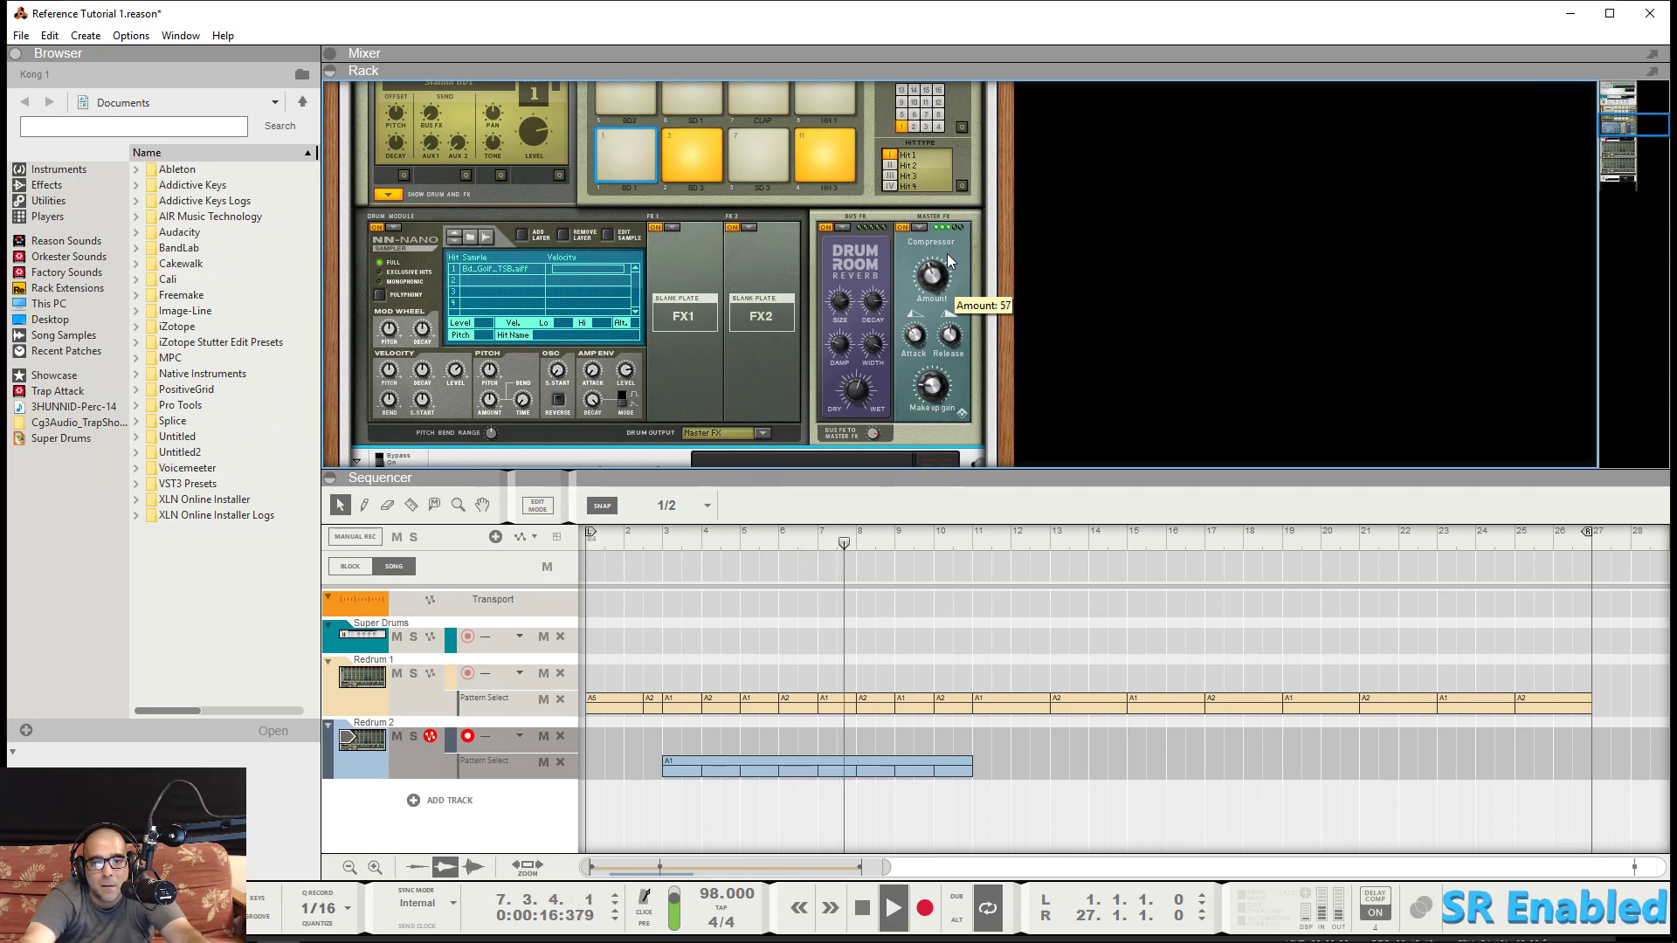
left_click_drag(947, 253, 947, 255)
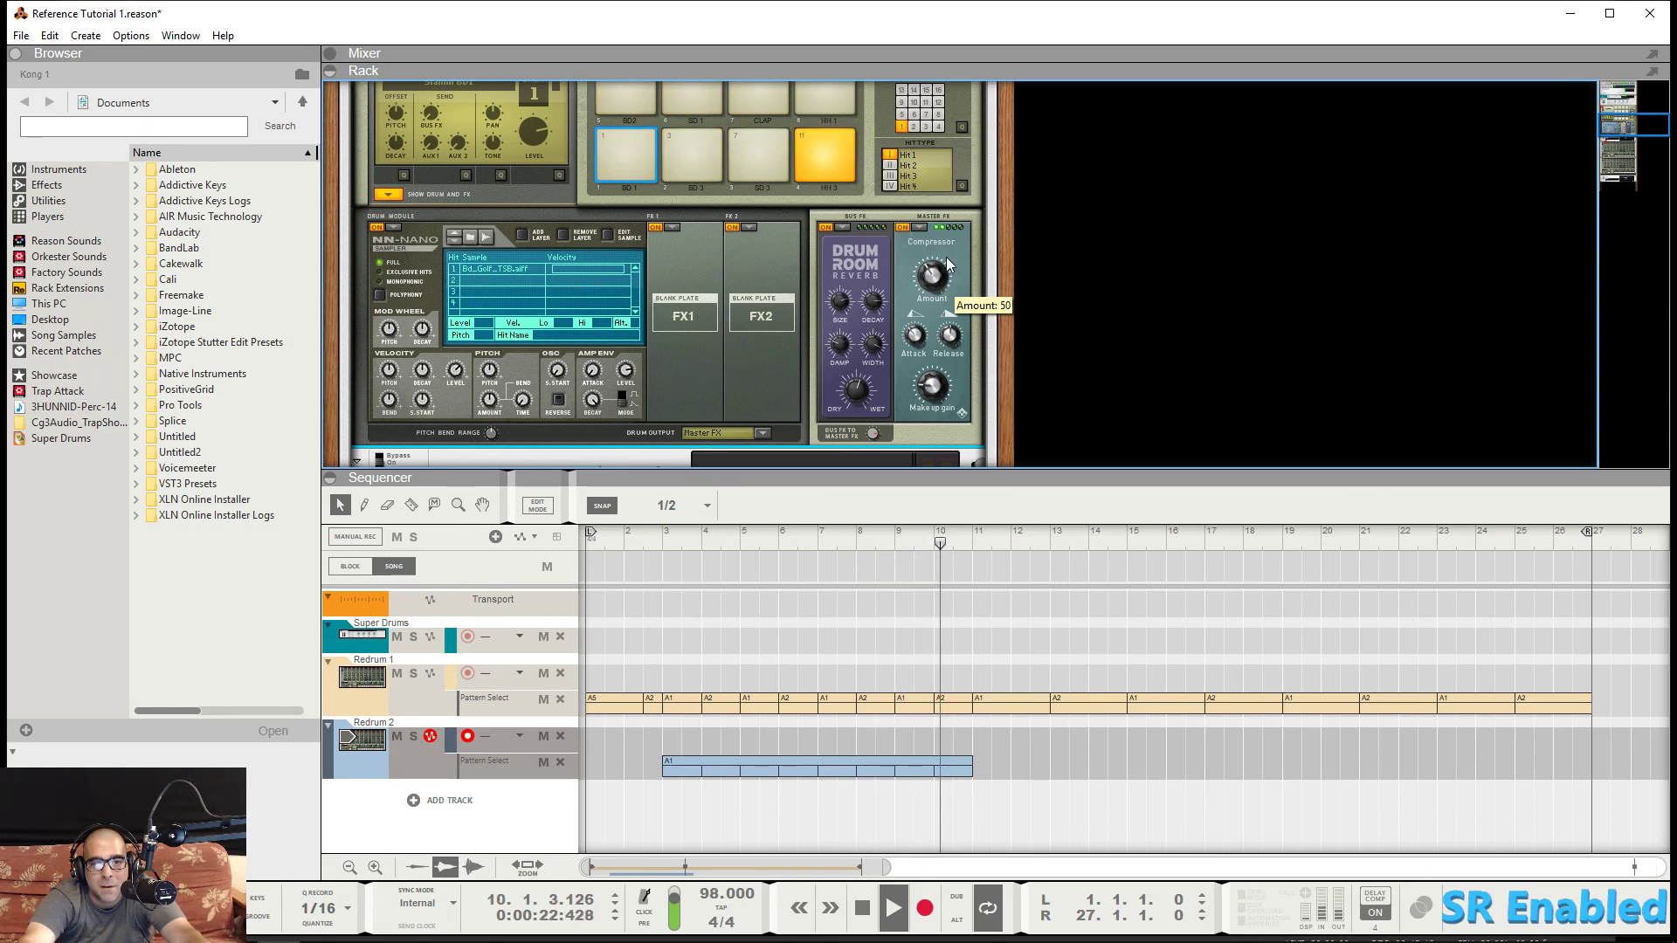
left_click_drag(945, 257, 944, 274)
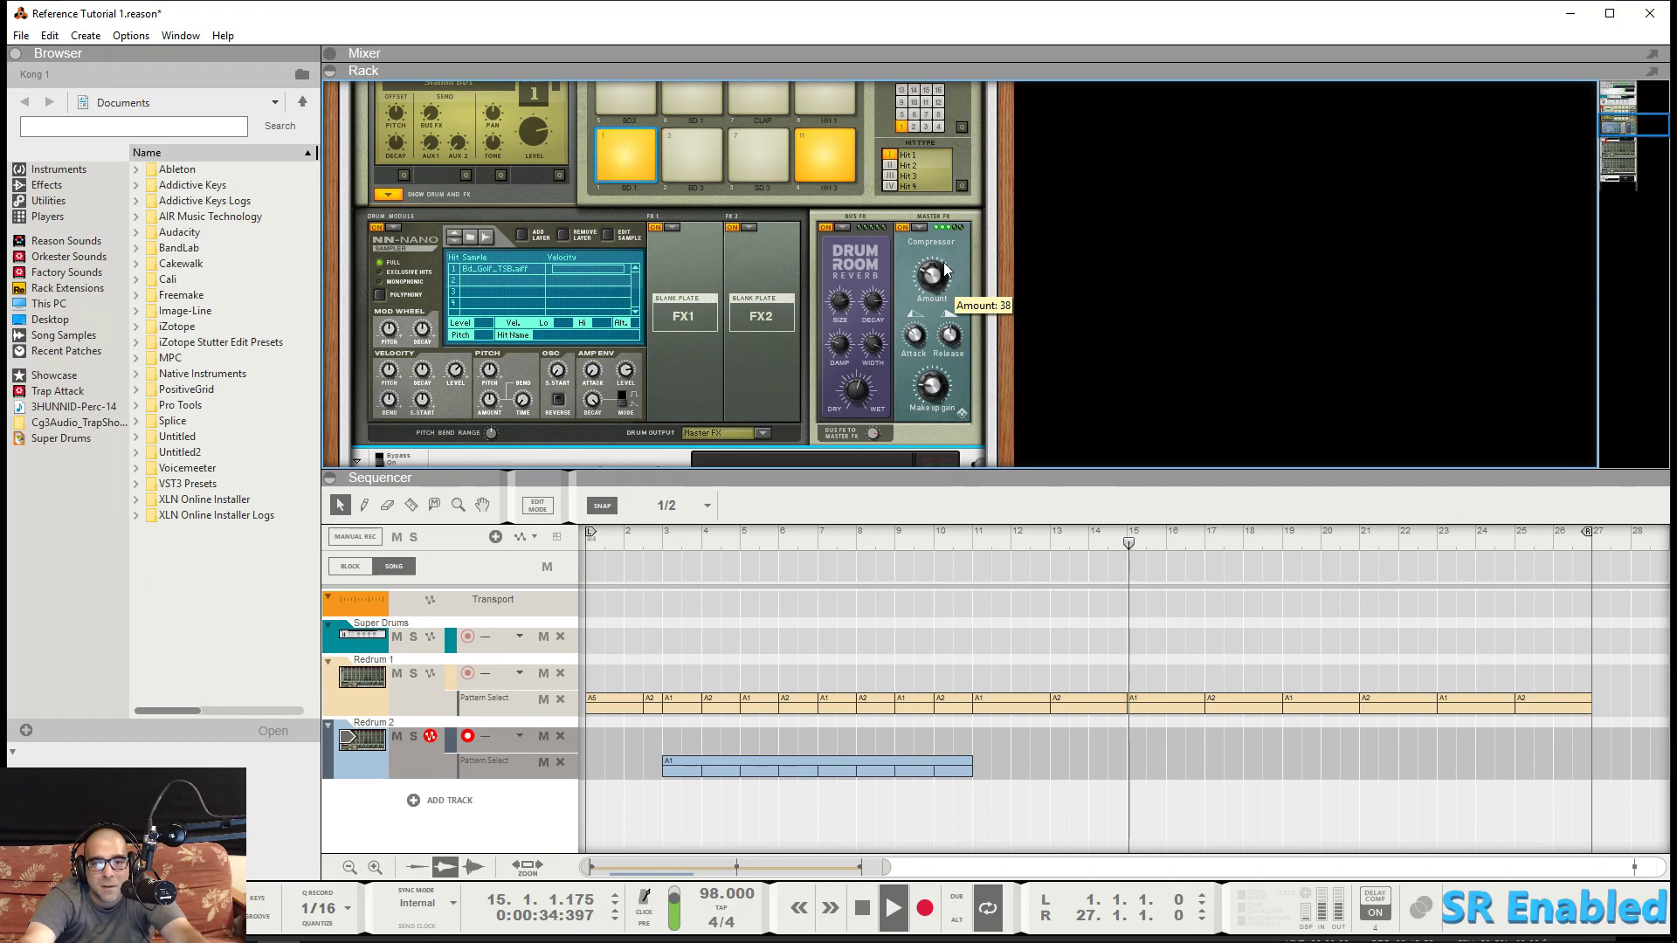
left_click_drag(944, 268, 944, 268)
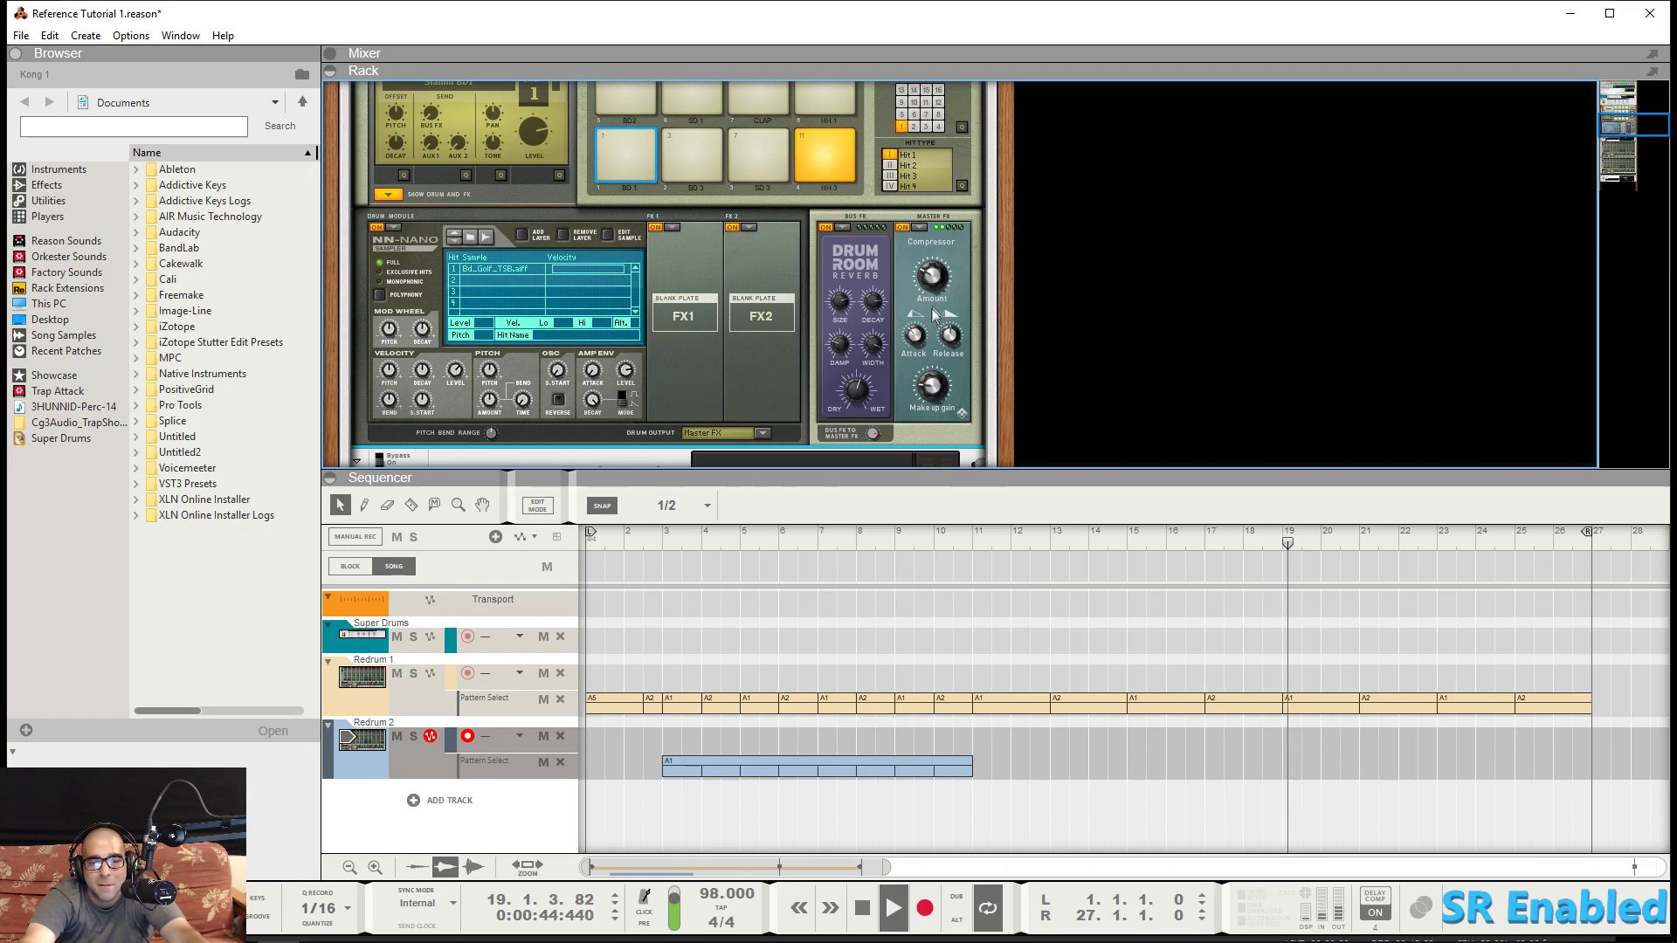
Step: Try the master Compressor's Attack at 0 and 127 during playback, and bring it back toward the middle
mouse_move(916, 340)
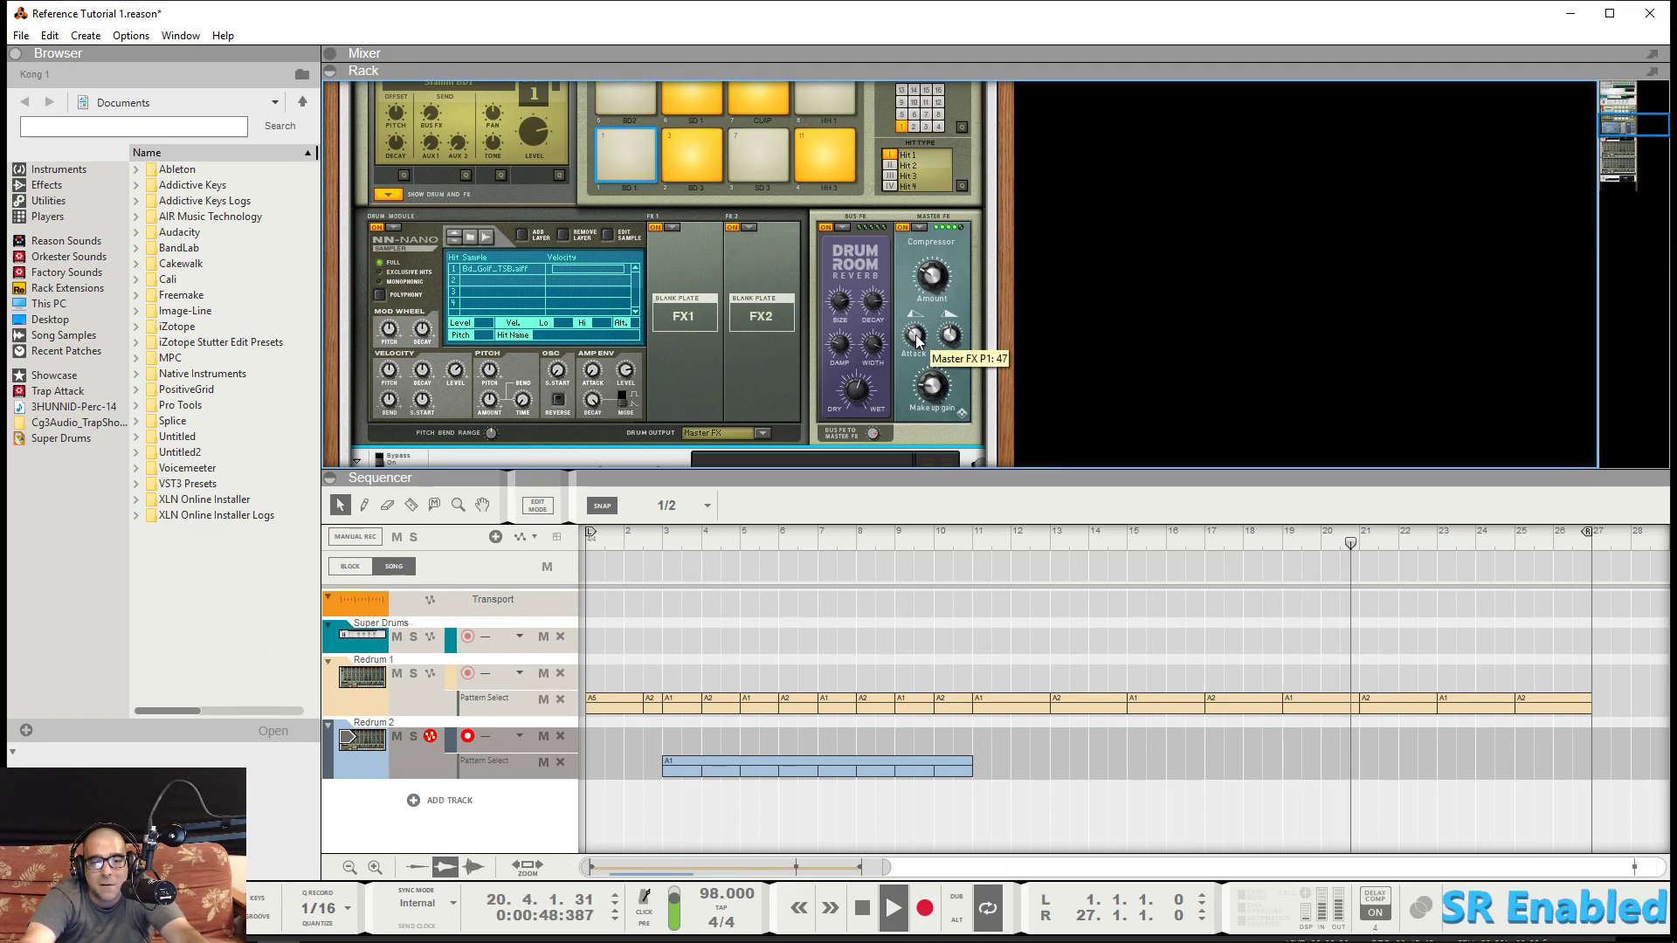
left_click_drag(916, 353, 915, 364)
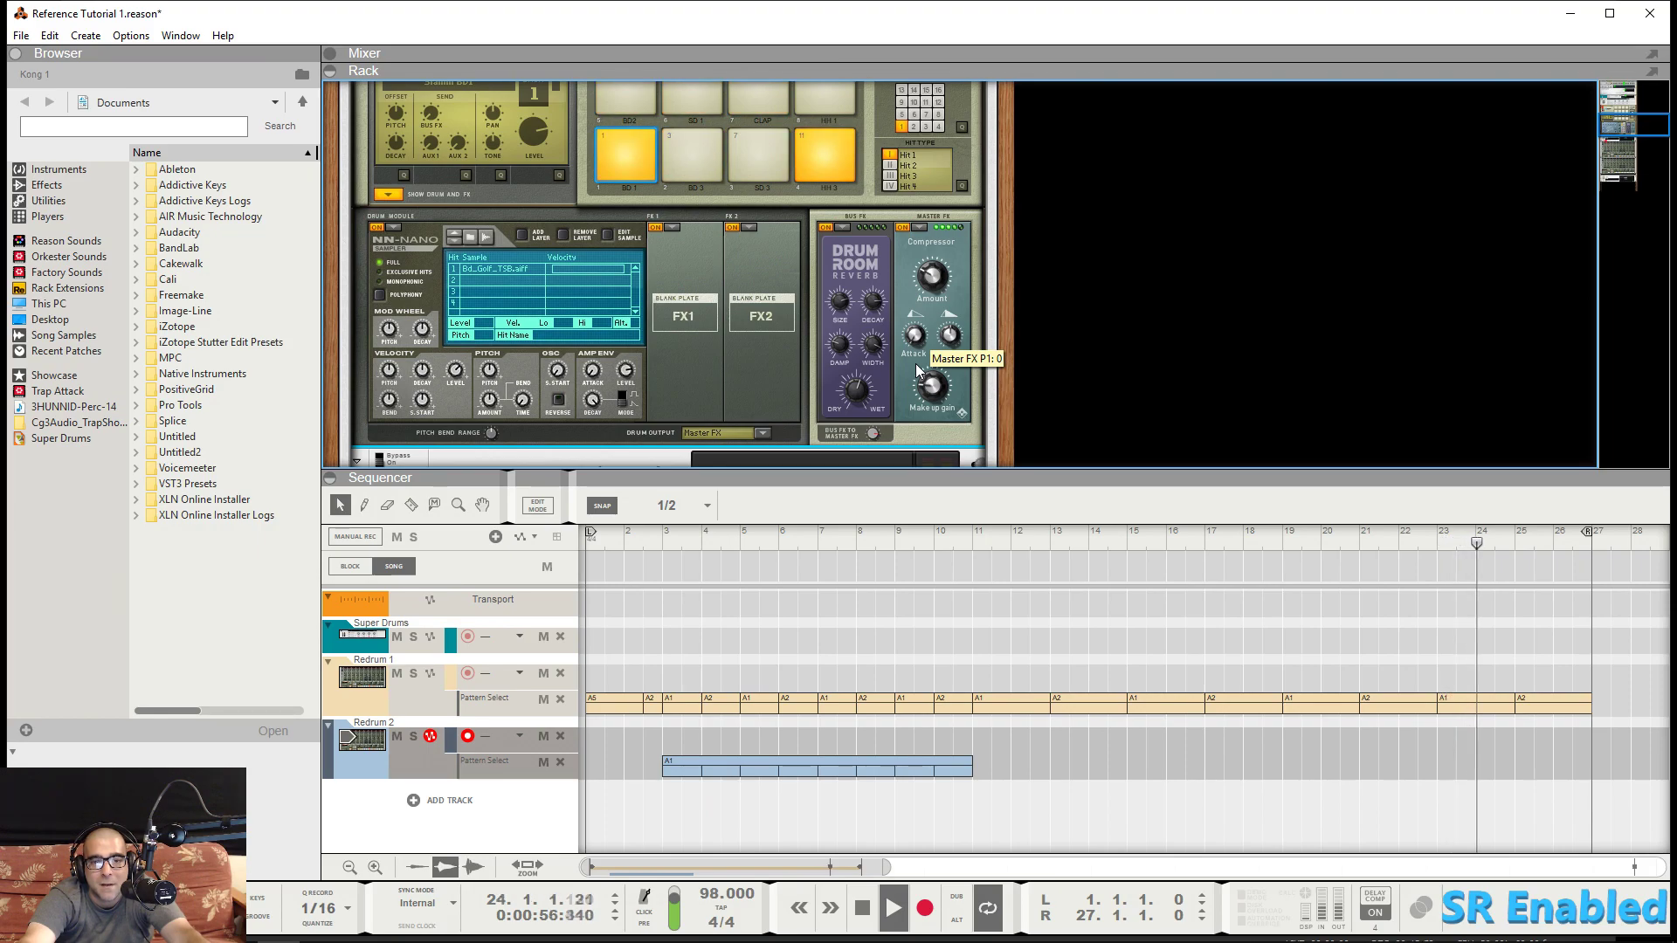
left_click_drag(915, 360, 910, 302)
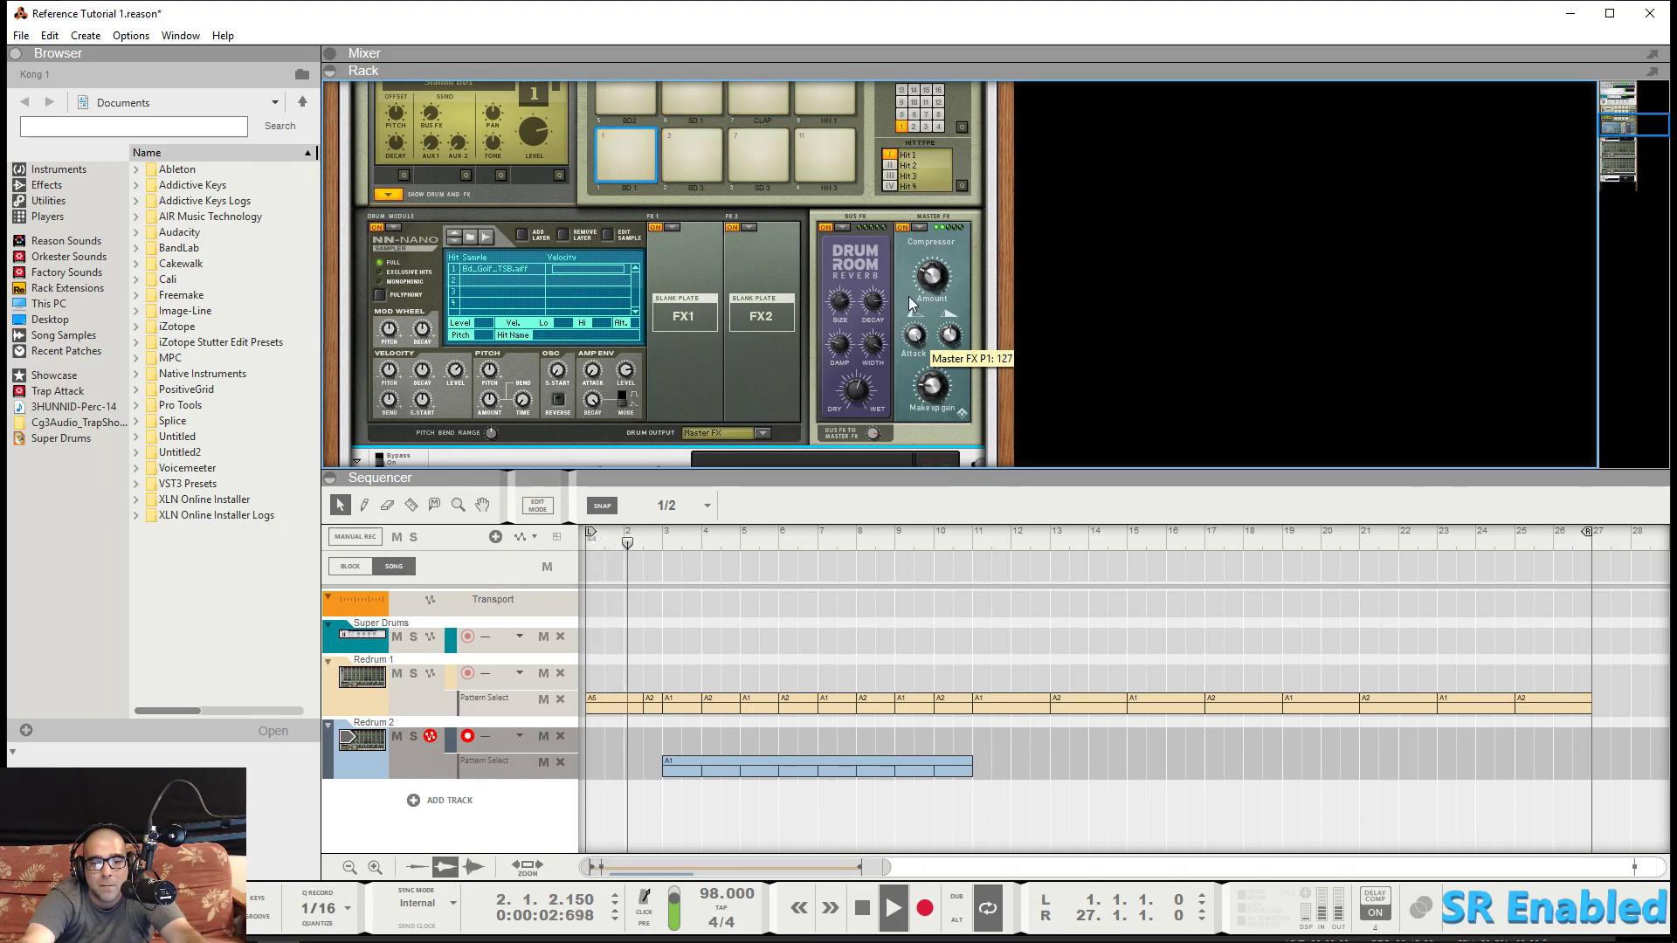
left_click_drag(910, 303, 921, 335)
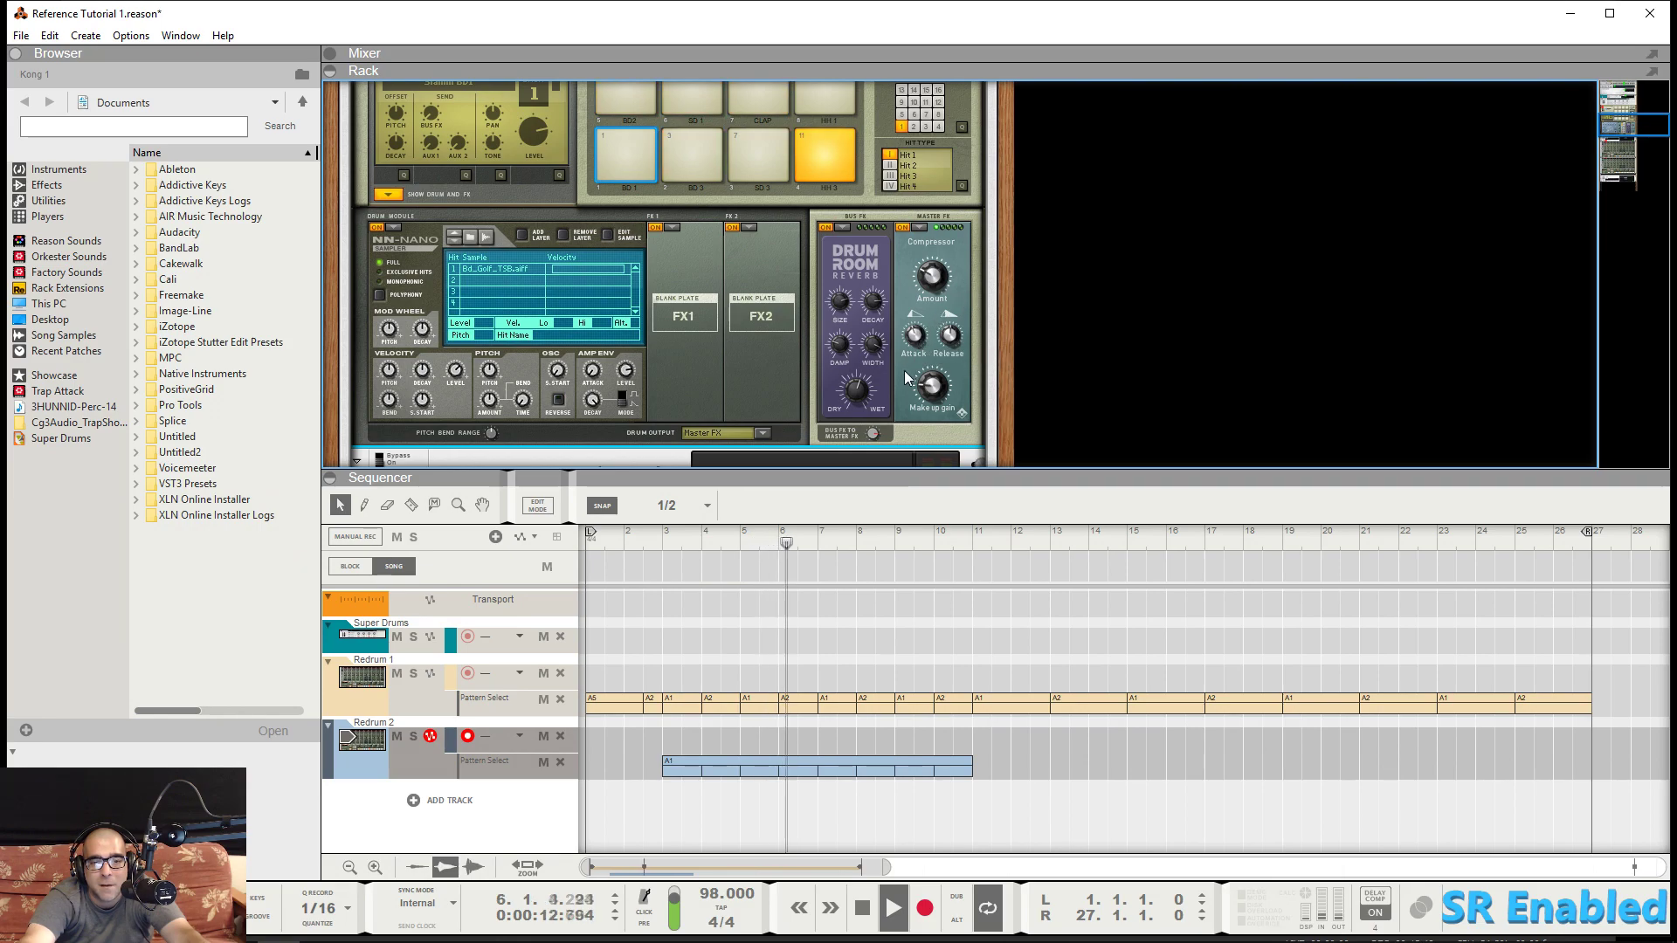
Step: Review the rack from Kong through both Redrum units to the Saturation Knob and back up to the Master Section meters
scroll(920, 355, "down", 5)
scroll(889, 370, "down", 3)
scroll(889, 370, "down", 4)
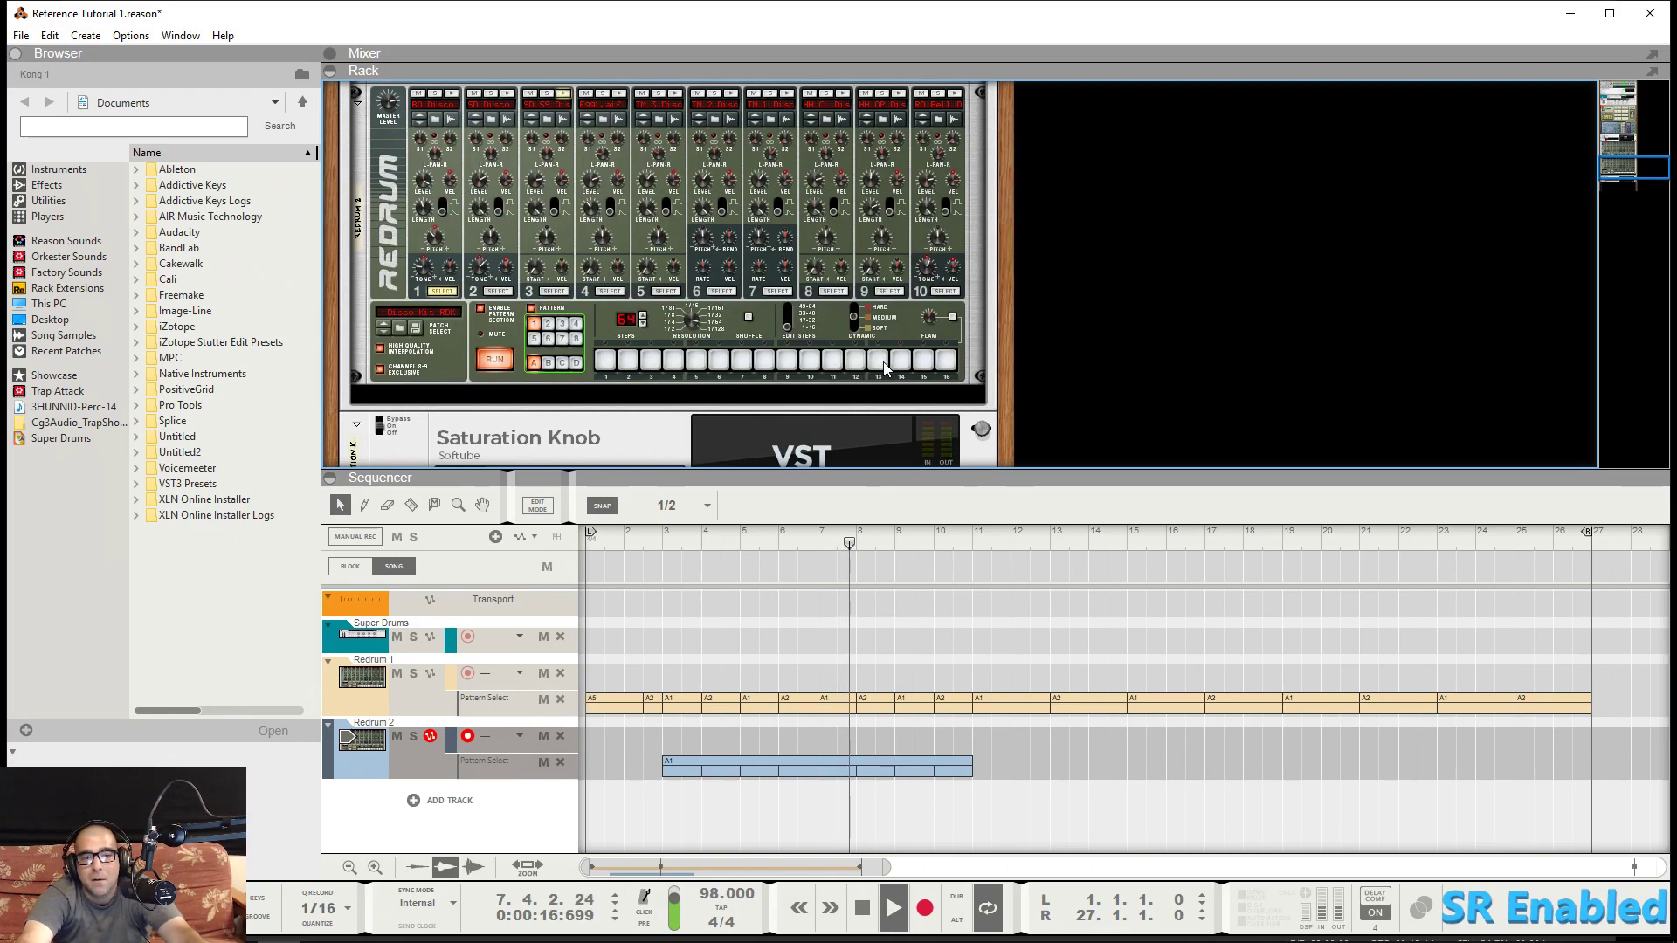
scroll(885, 367, "up", 10)
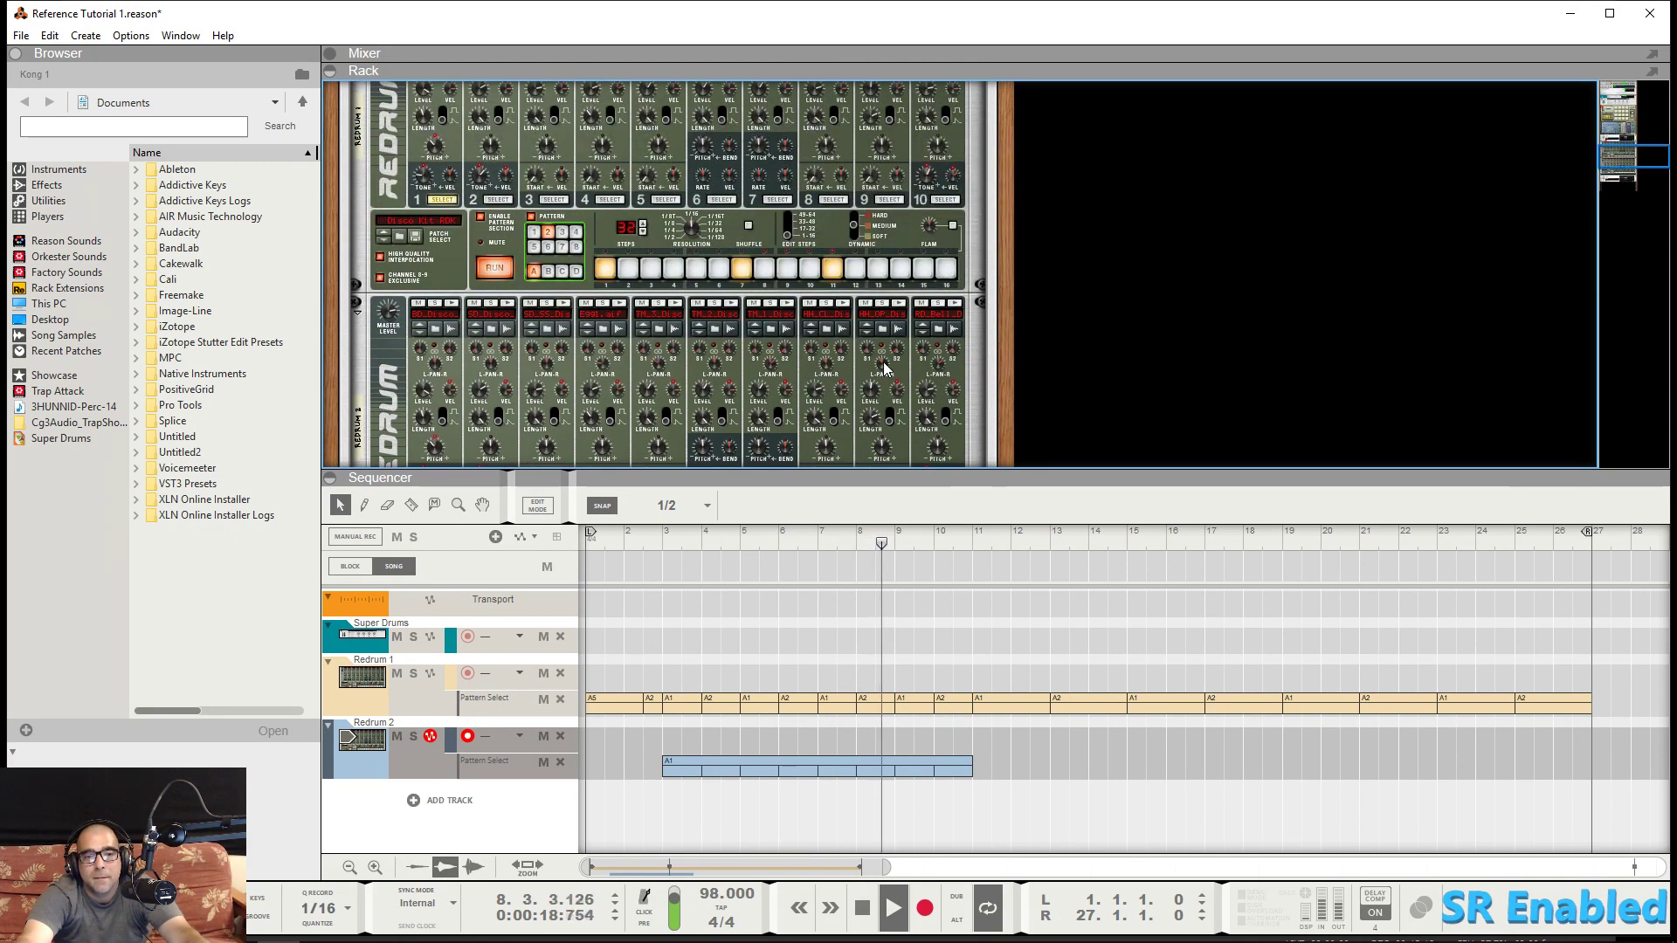
scroll(883, 362, "up", 15)
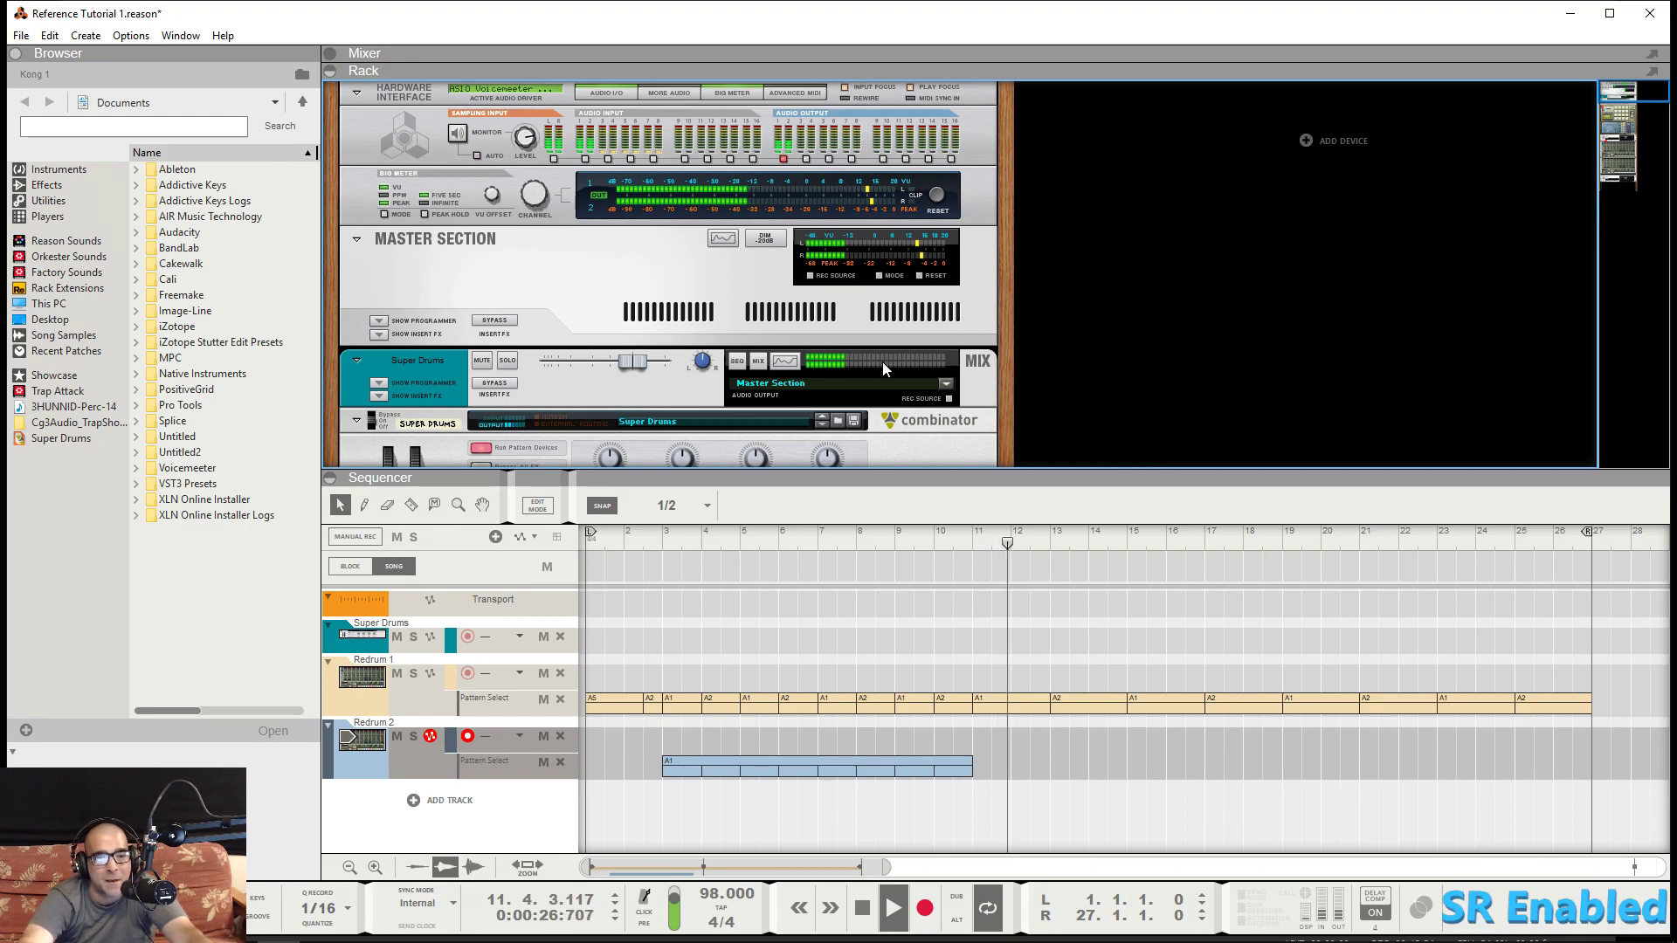
Step: Examine the Super Drums combinator, Kong's pads and effects sections, and the Neutron 2 Transient Shaper above the first Redrum
scroll(882, 361, "down", 5)
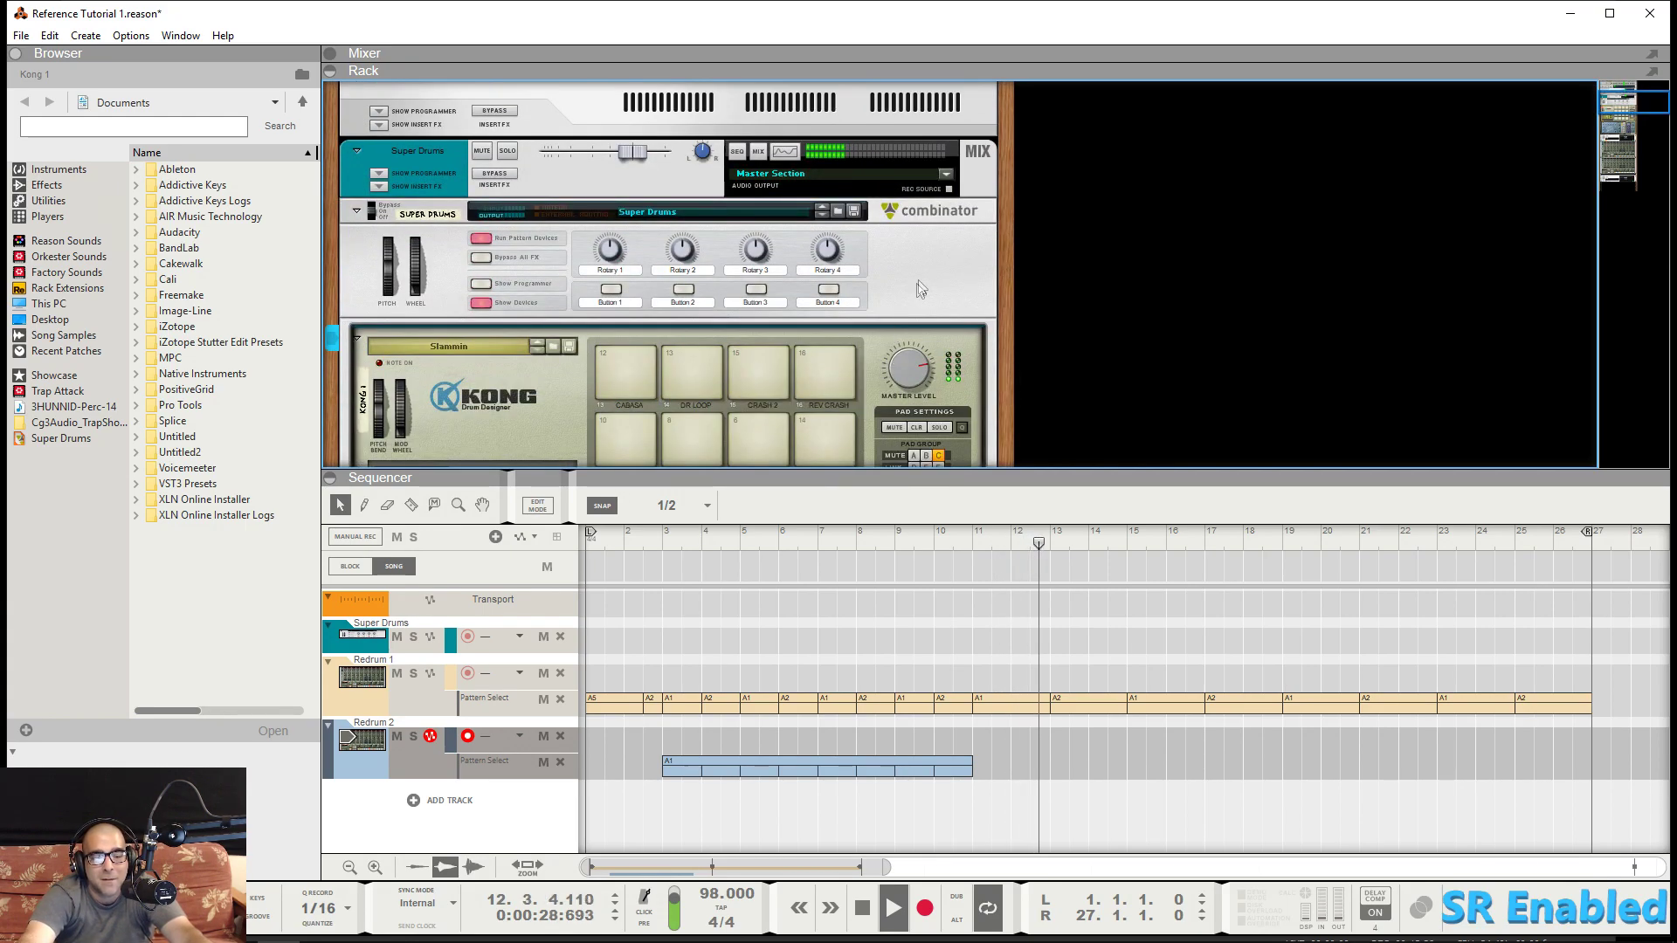
scroll(919, 280, "down", 1)
scroll(920, 279, "down", 4)
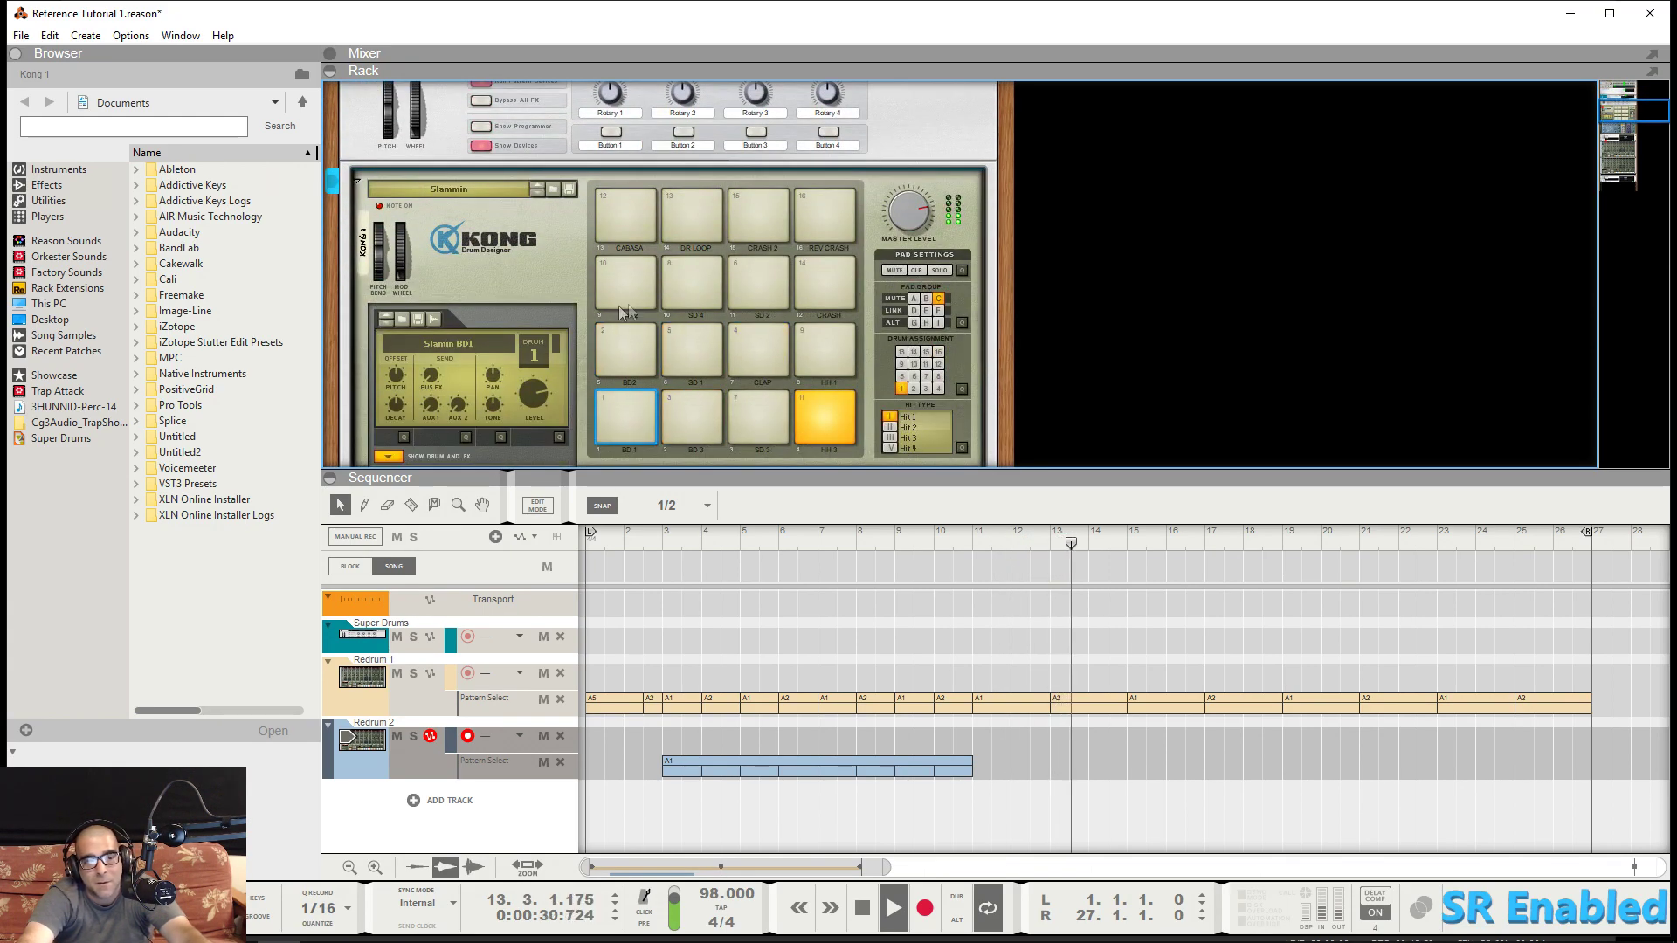
scroll(805, 333, "up", 2)
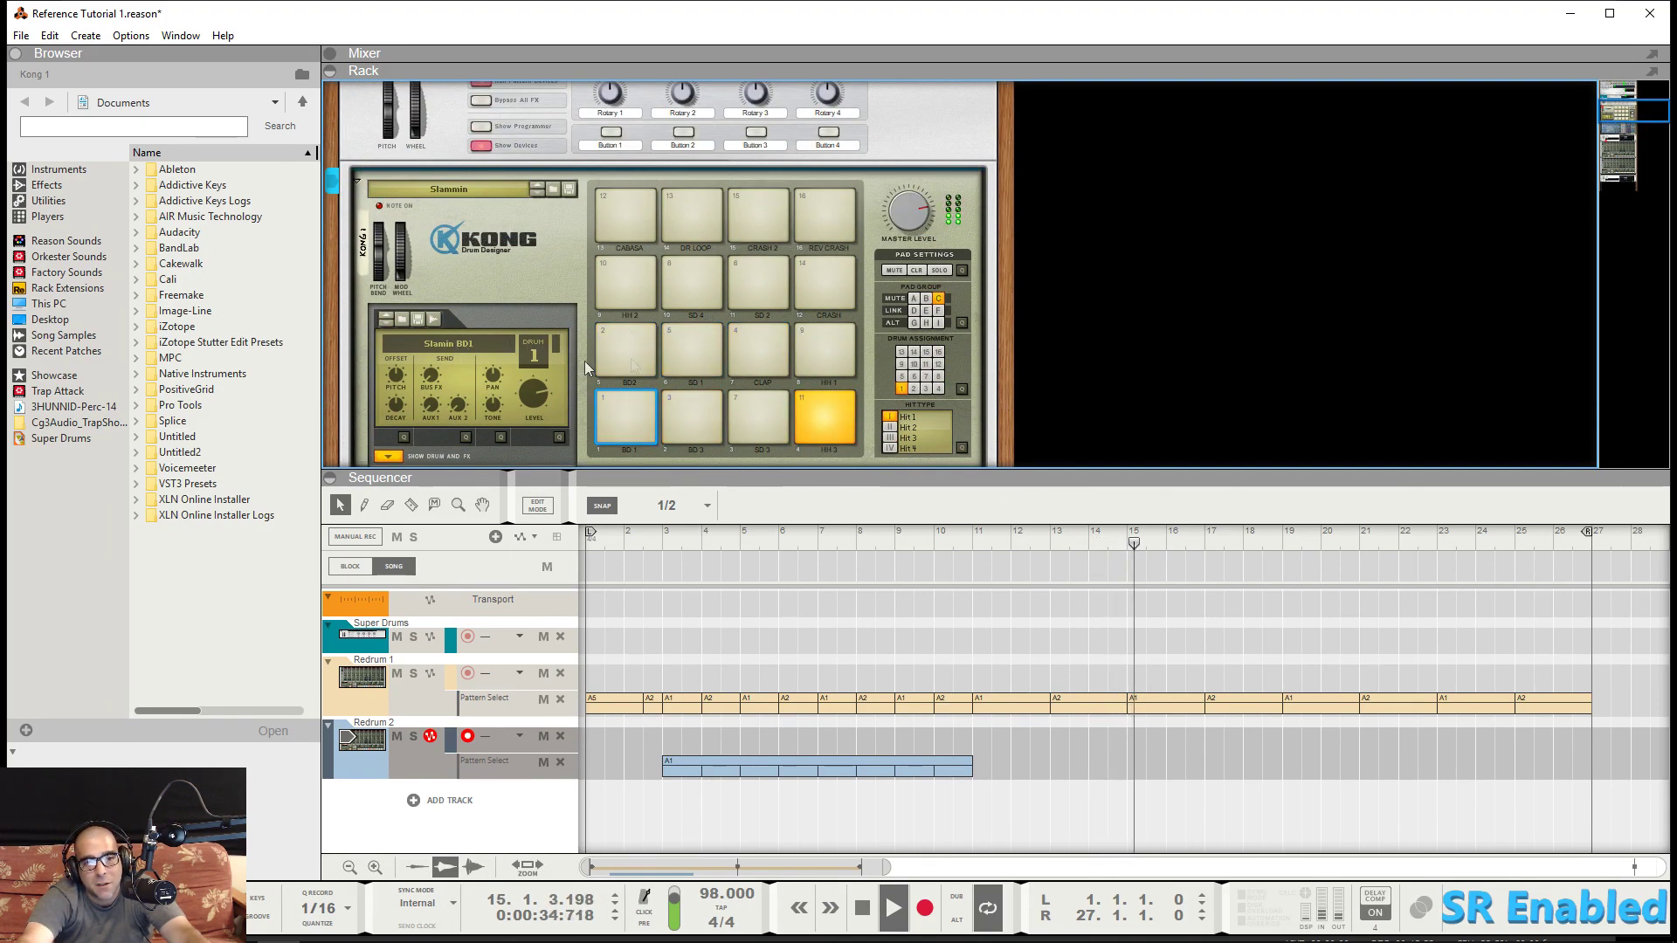
scroll(700, 344, "down", 3)
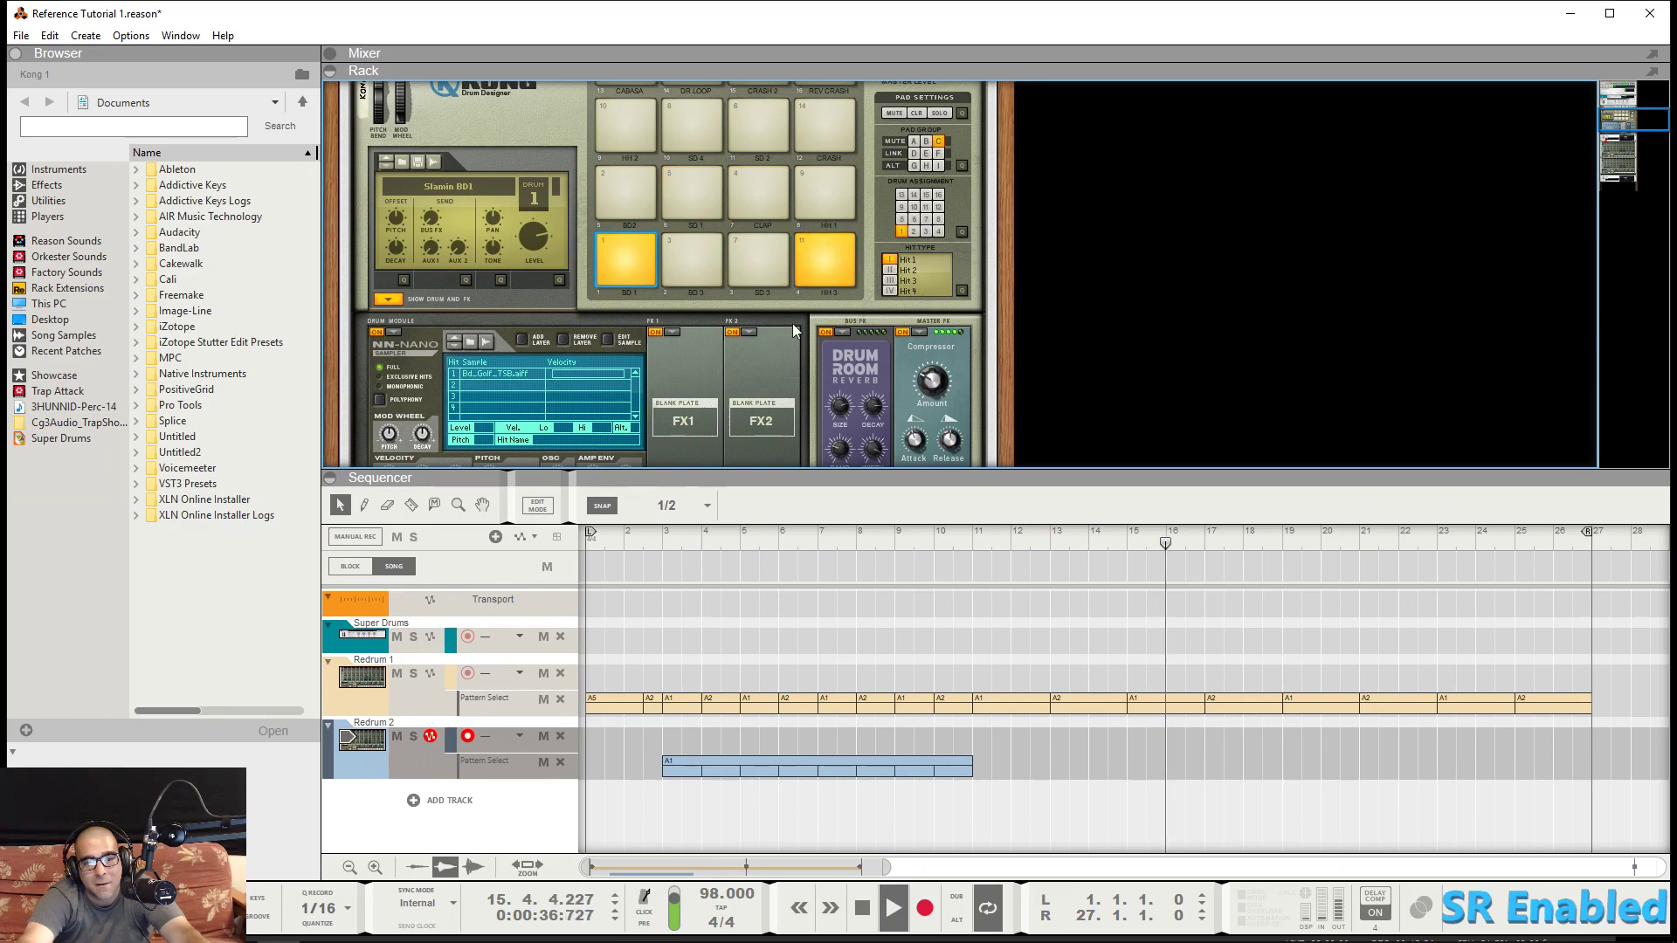
scroll(744, 334, "down", 2)
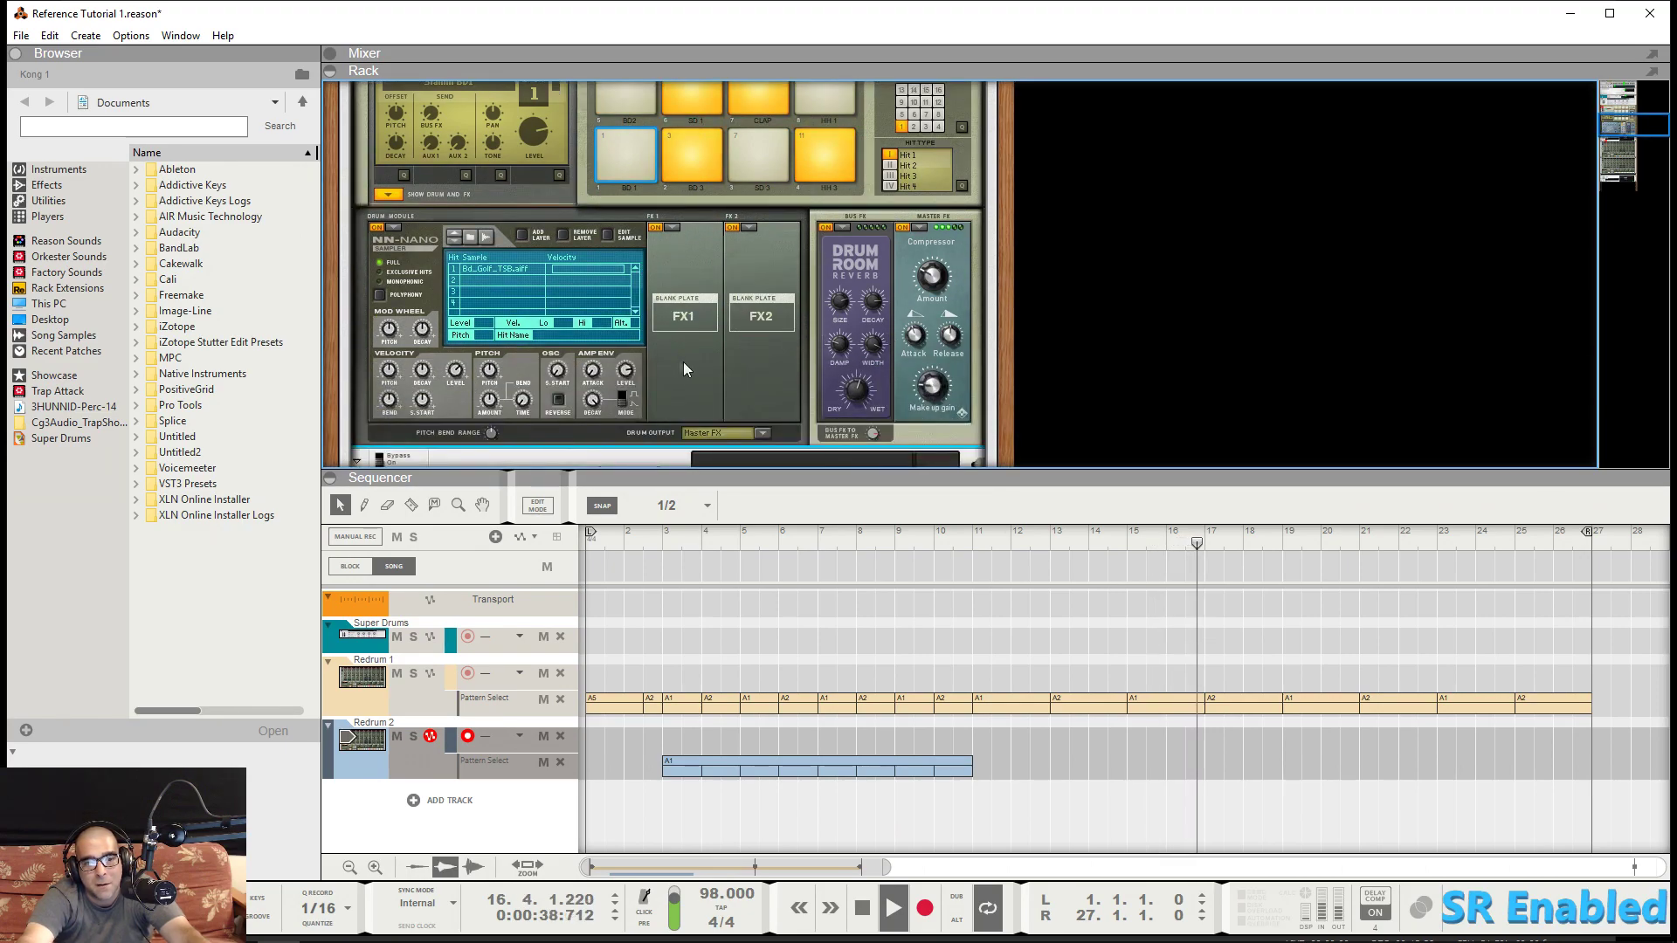
scroll(736, 323, "up", 2)
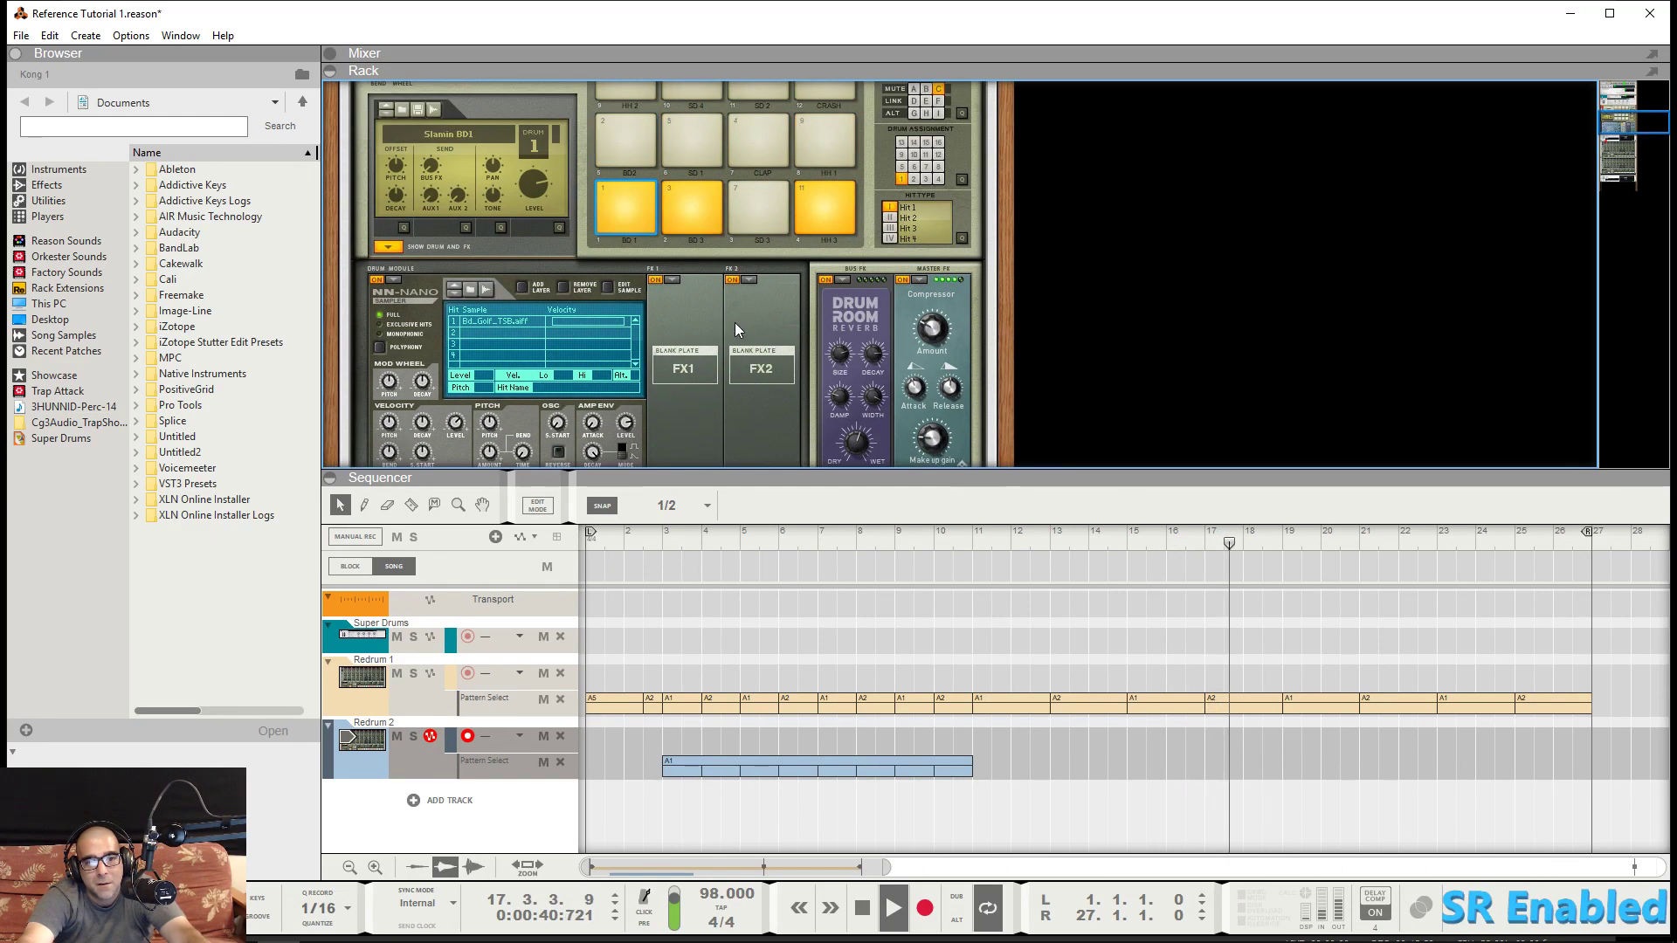
scroll(747, 349, "down", 7)
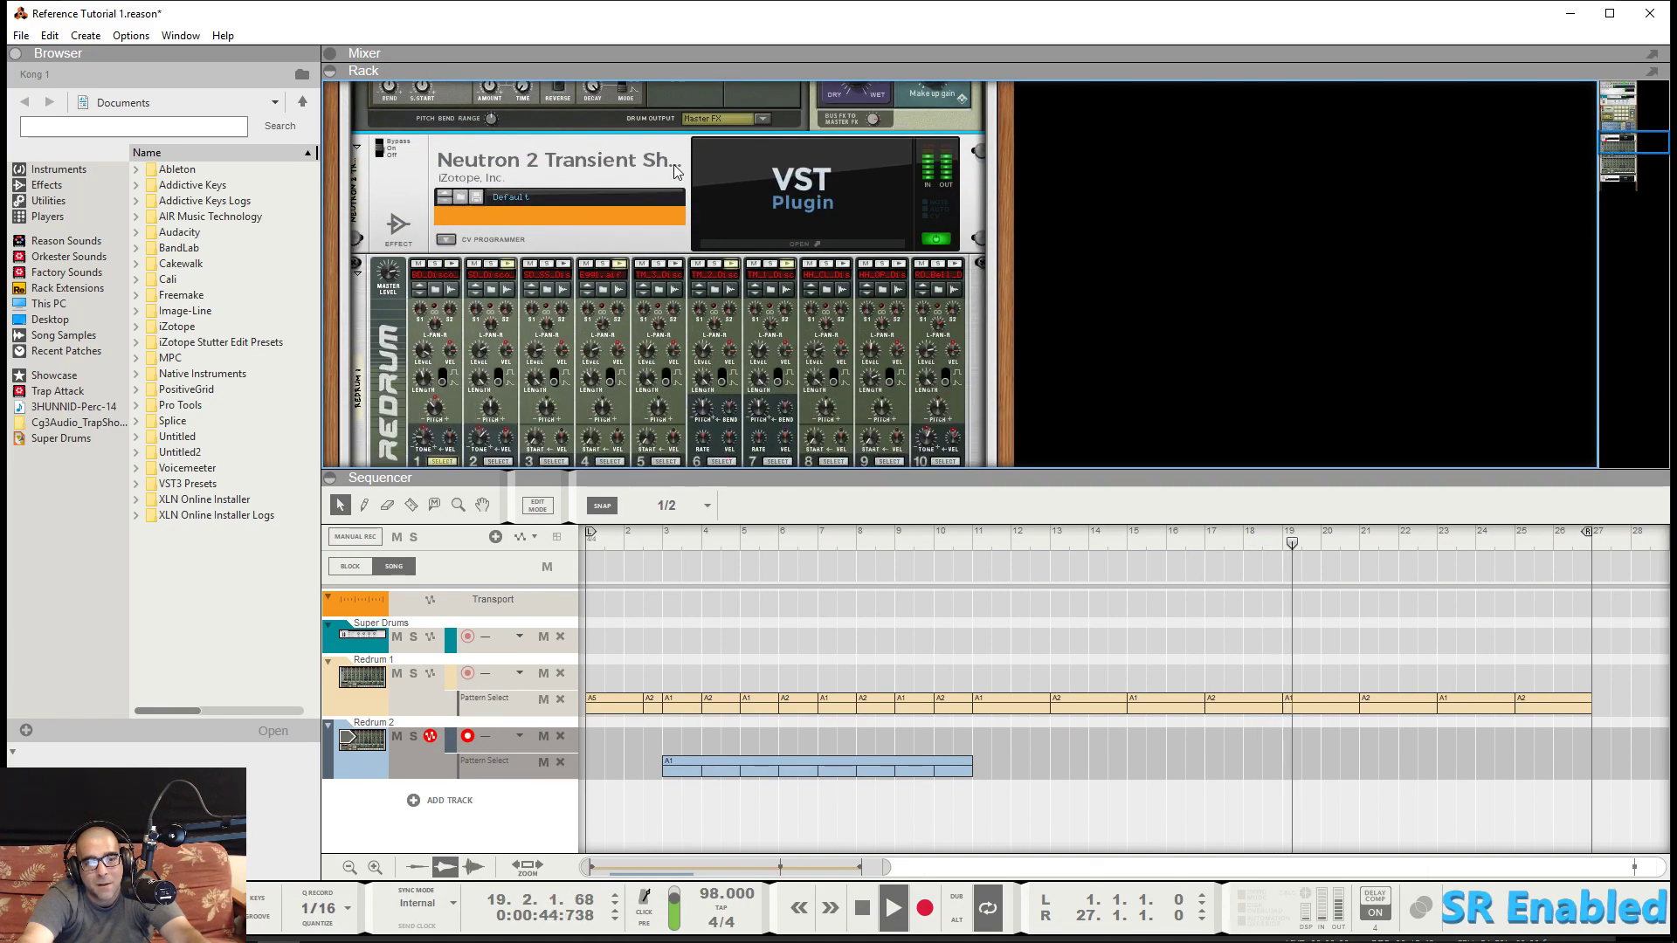
Step: Examine the signal chain during playback, from both Redrum units and the Saturation Knob back to Kong and the Super Drums combinator controls
scroll(738, 338, "down", 5)
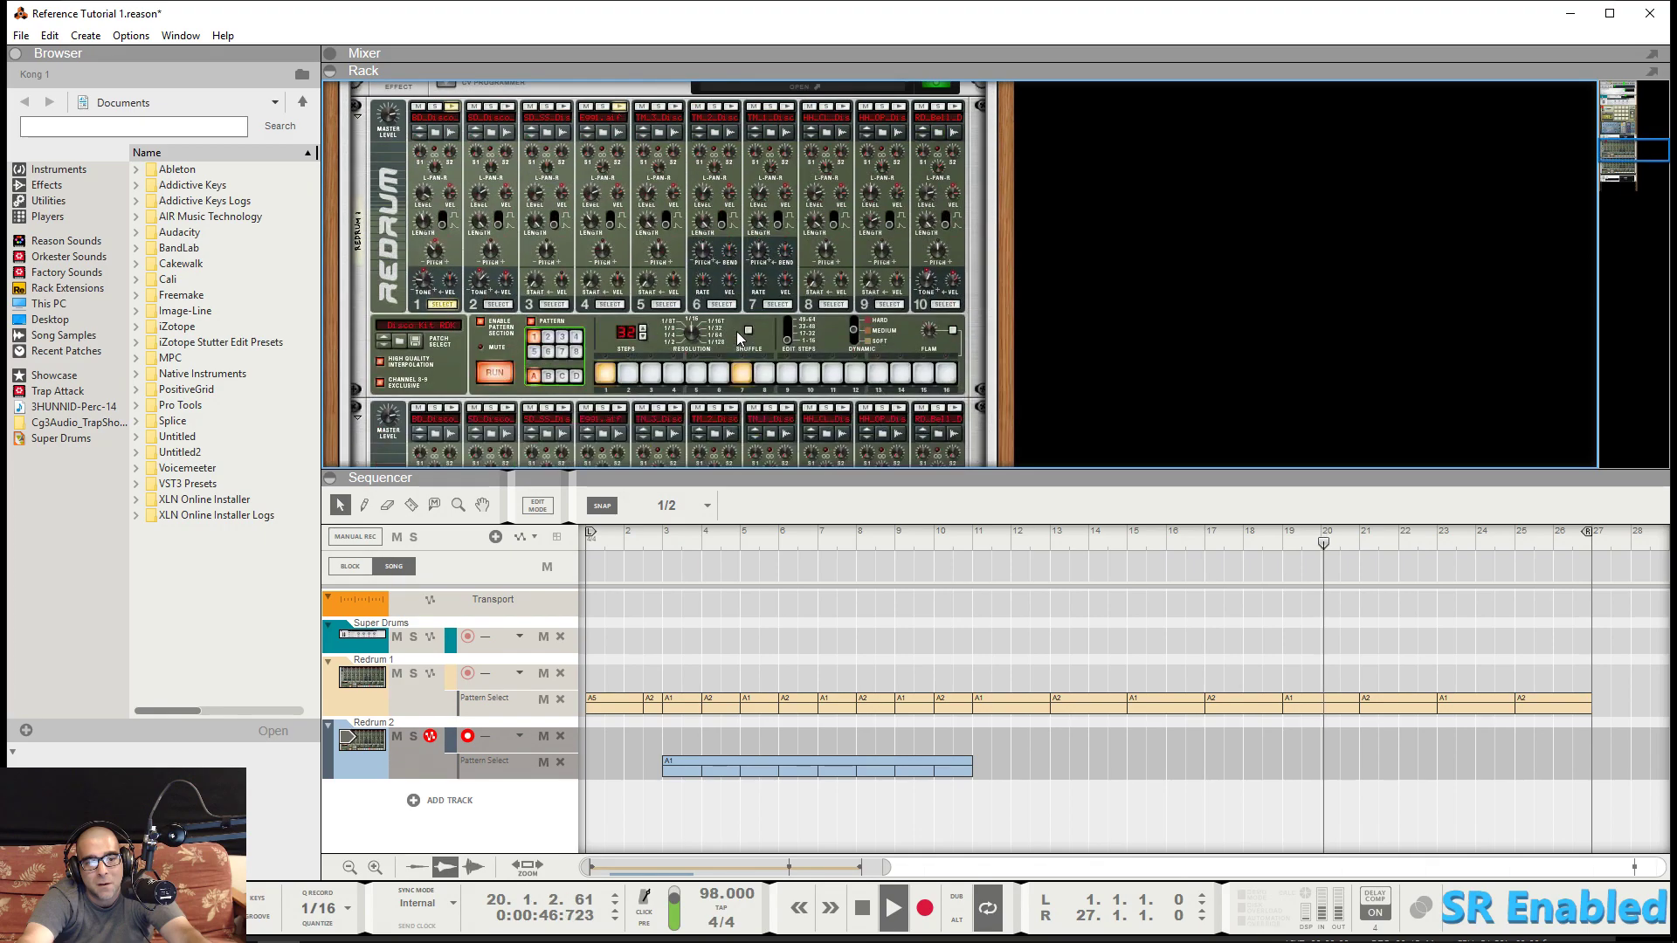
scroll(737, 333, "up", 4)
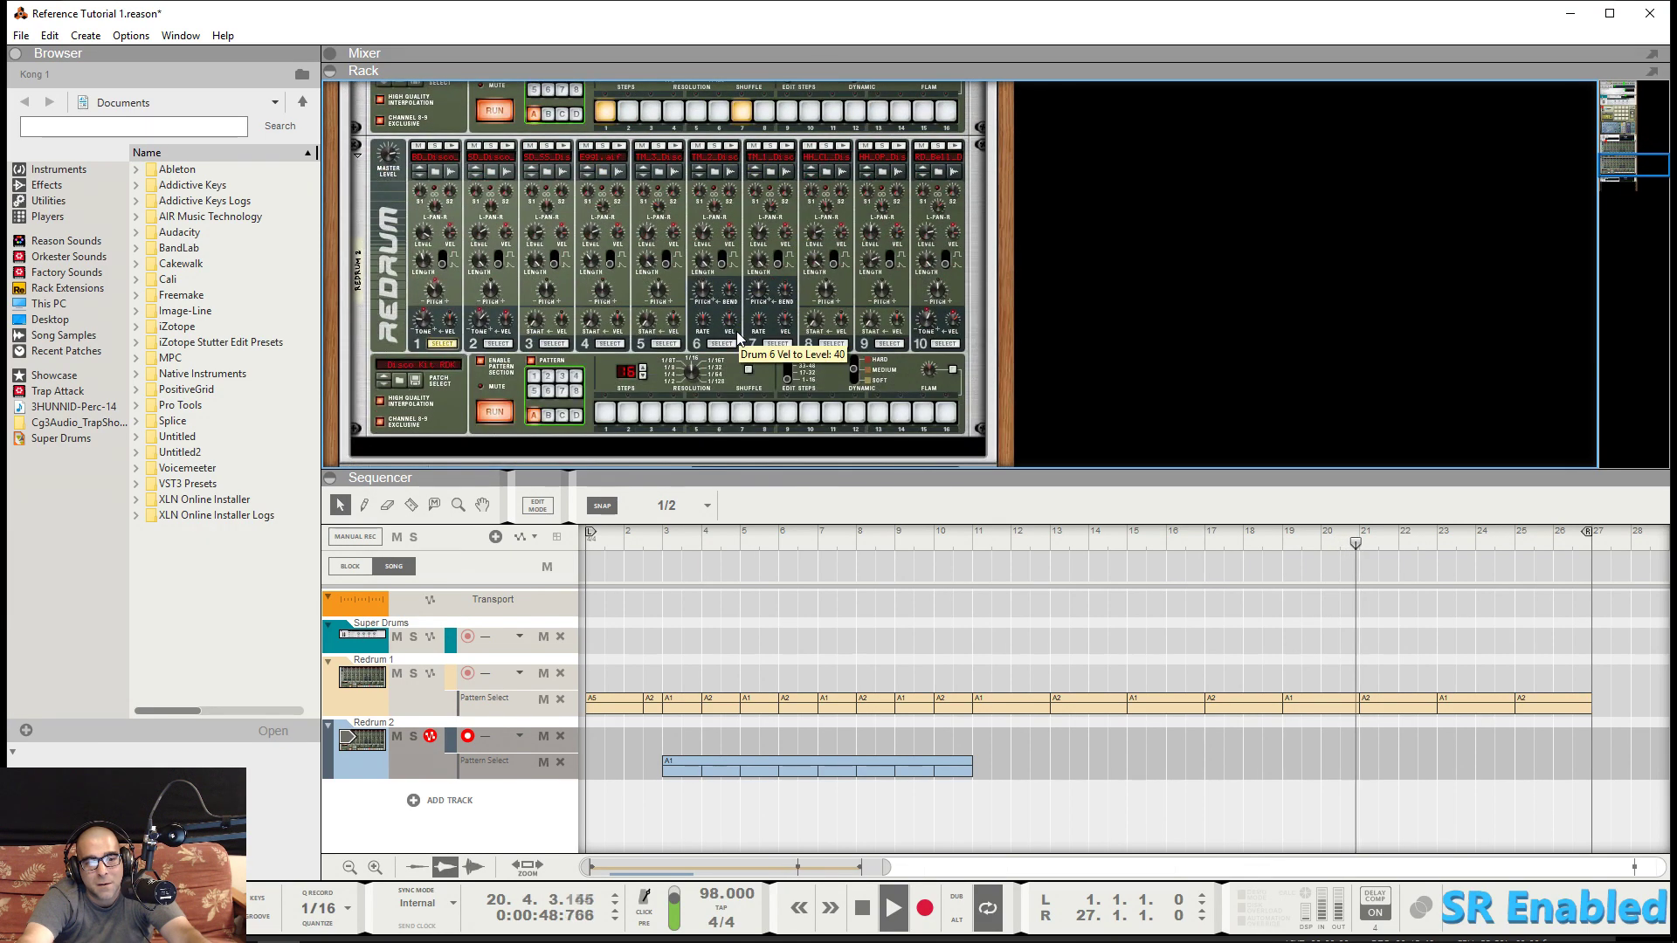
scroll(730, 328, "up", 10)
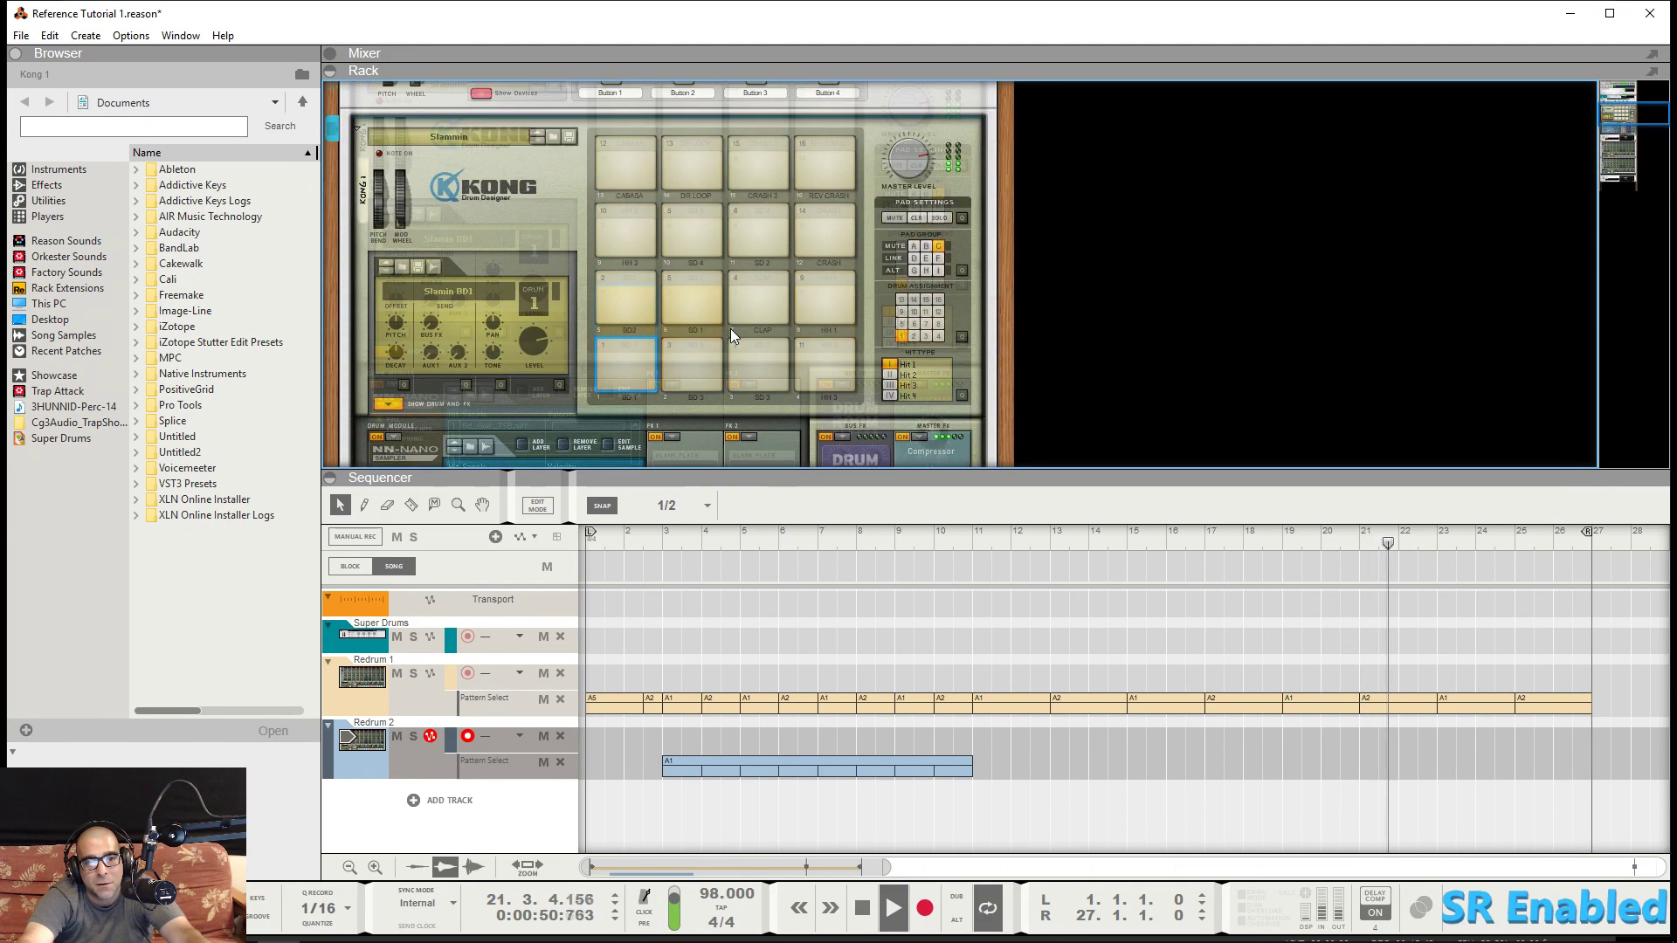
scroll(730, 329, "down", 5)
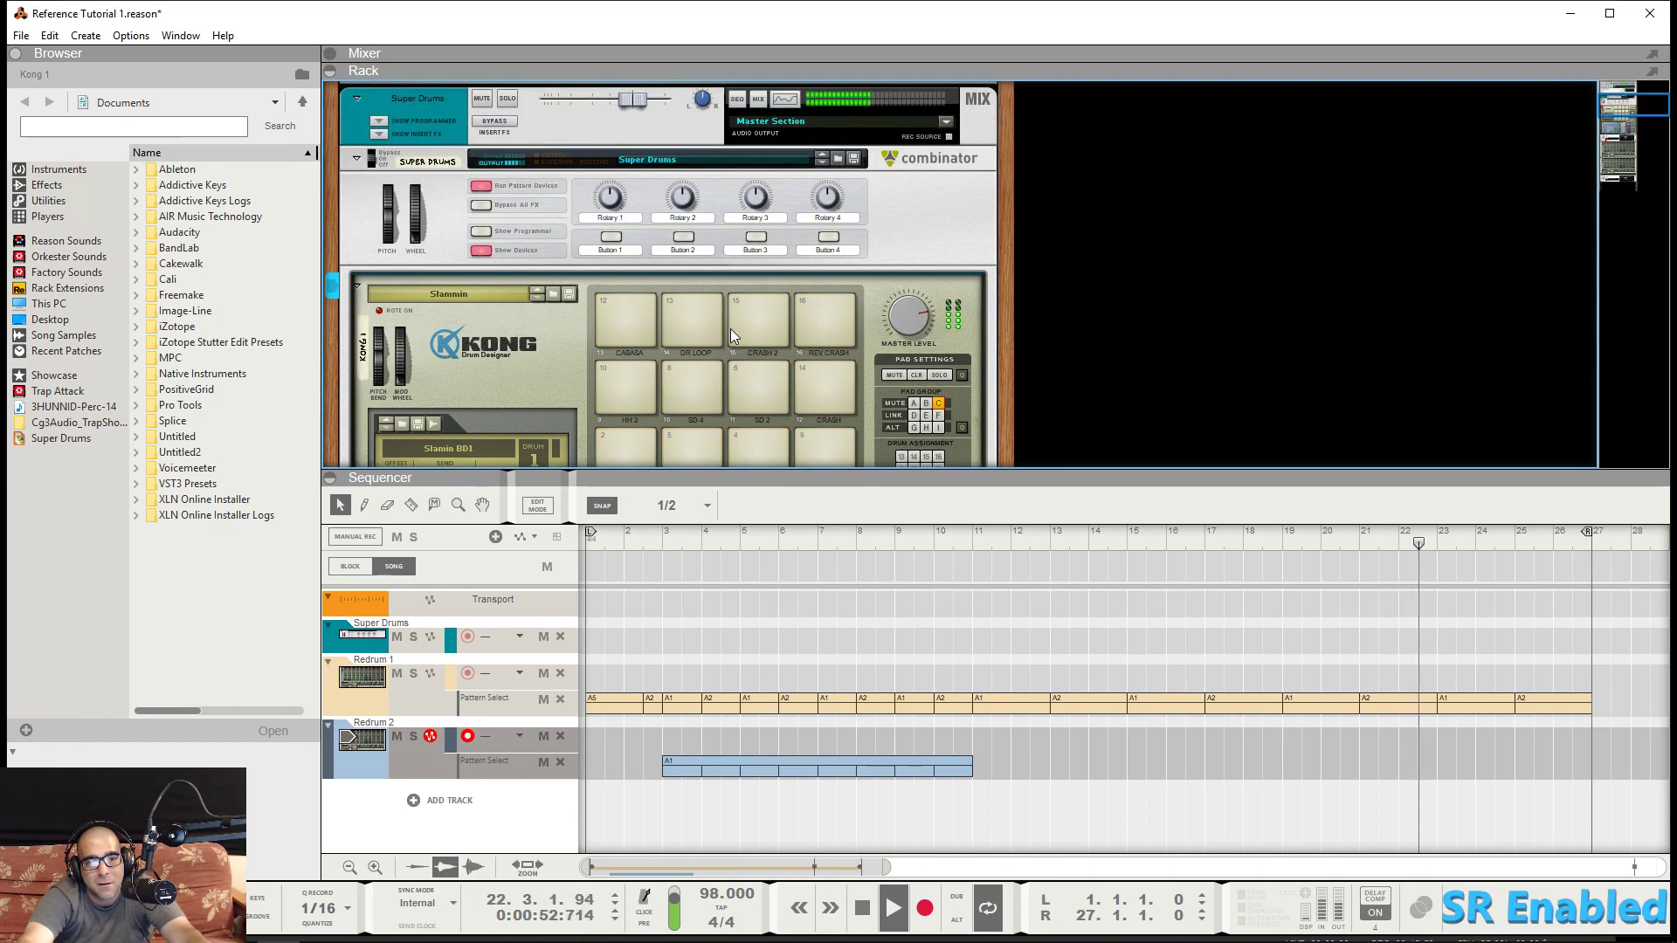
scroll(730, 329, "down", 12)
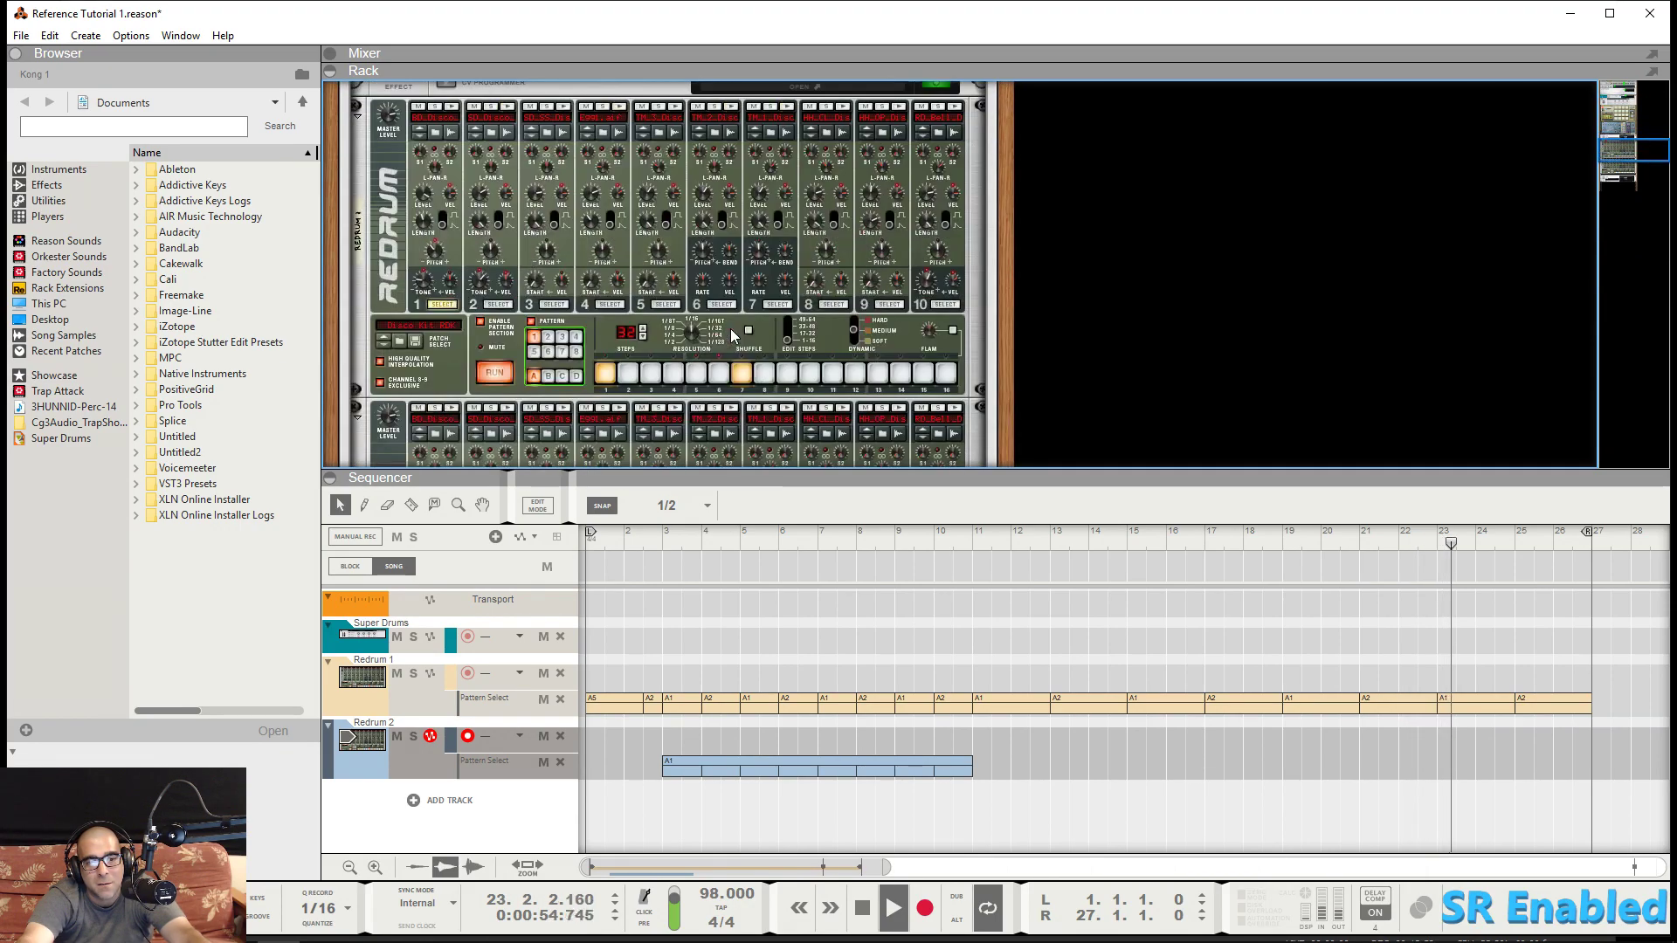
scroll(731, 335, "down", 2)
scroll(731, 335, "up", 12)
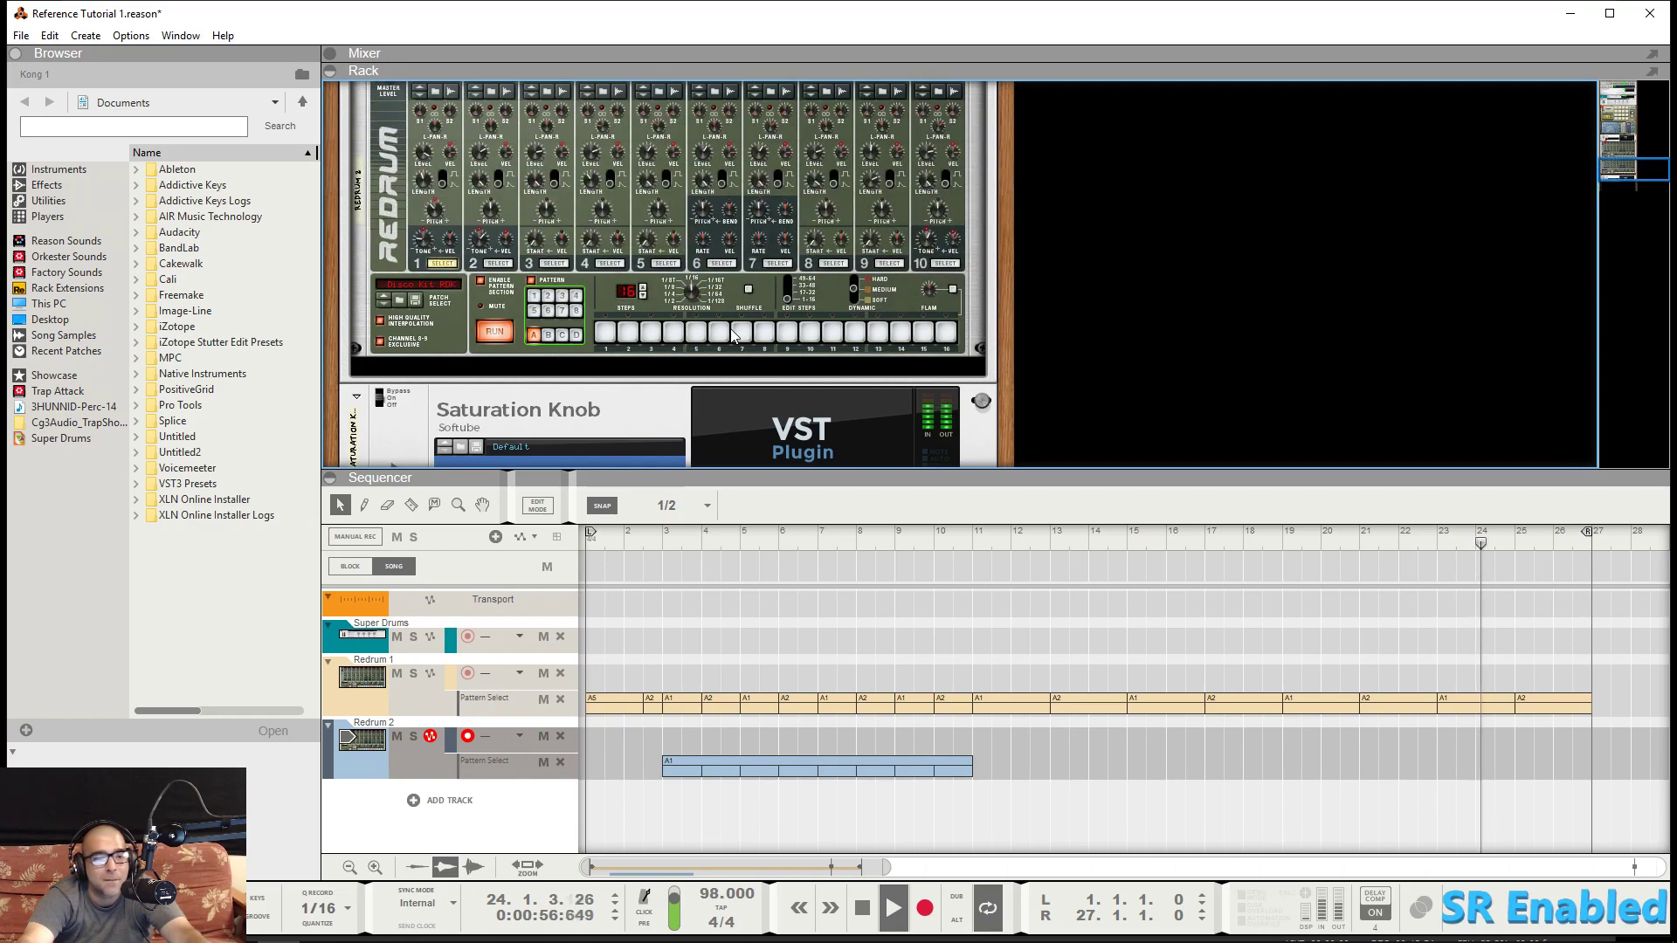
scroll(732, 335, "up", 10)
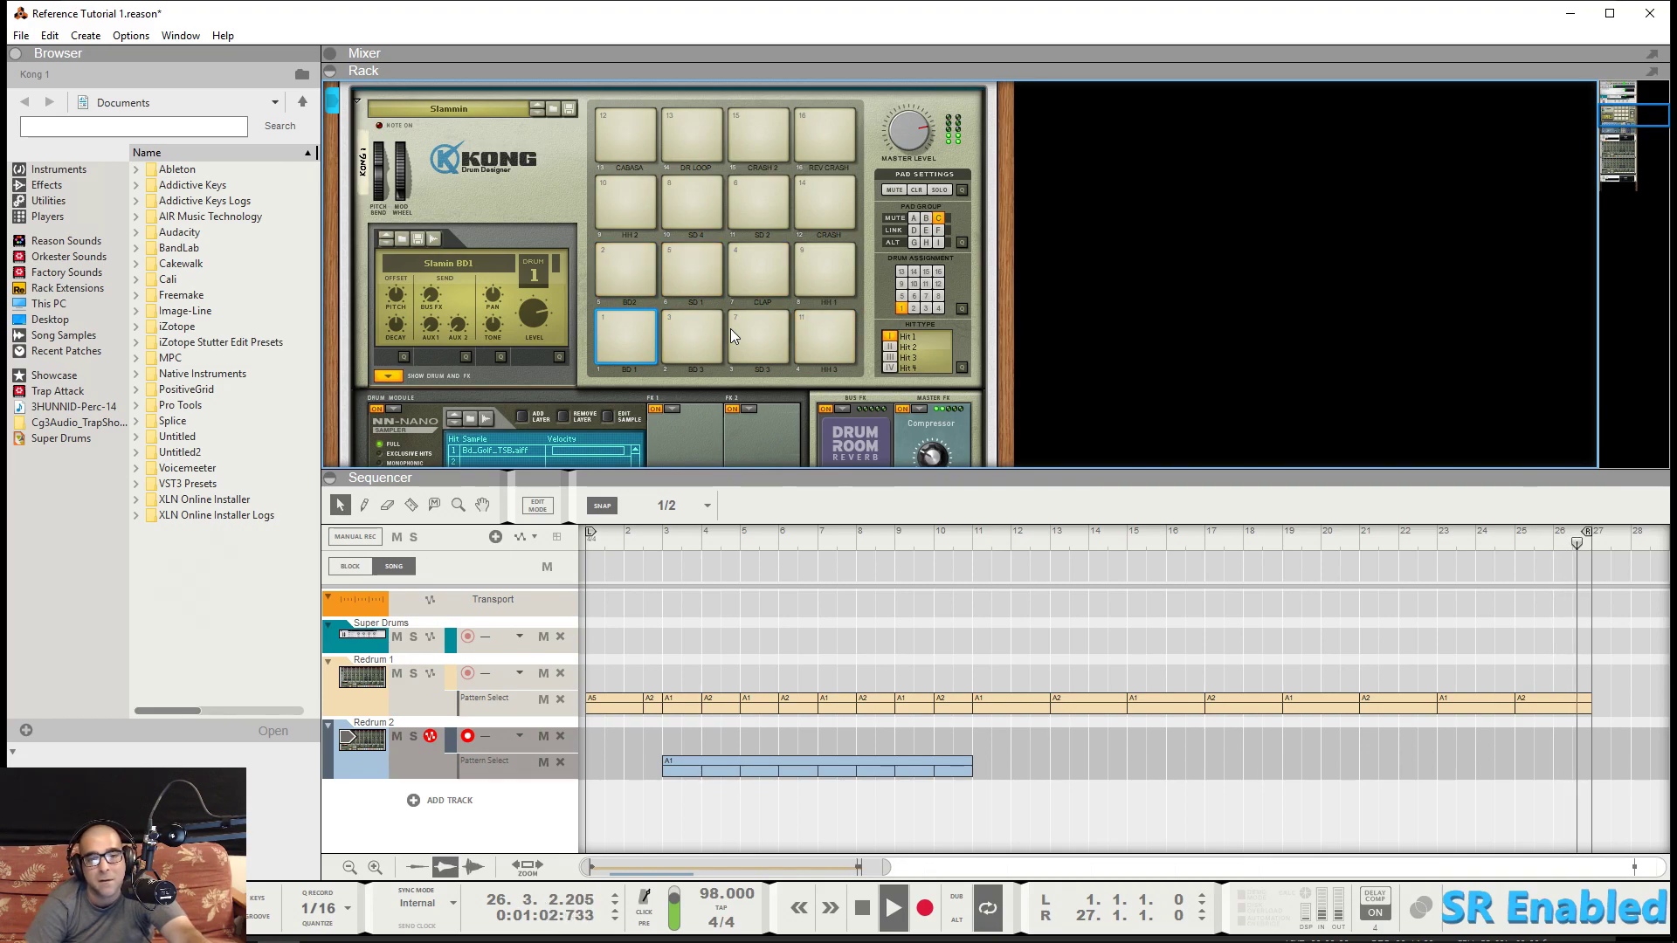
scroll(730, 328, "up", 1)
scroll(730, 329, "up", 7)
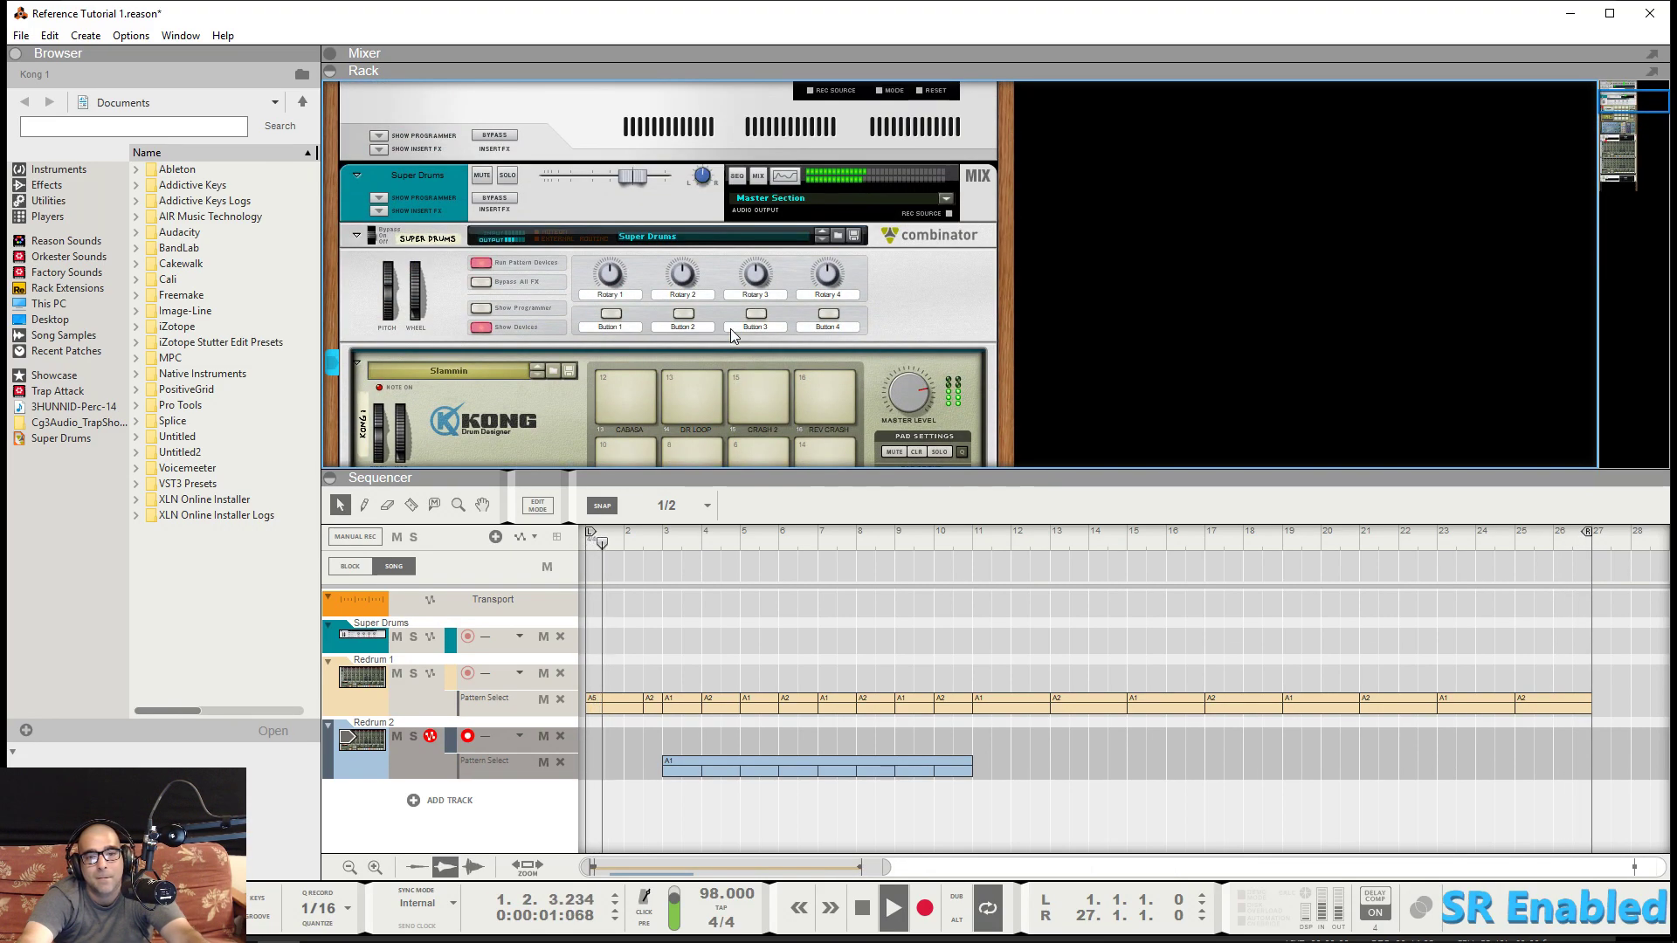